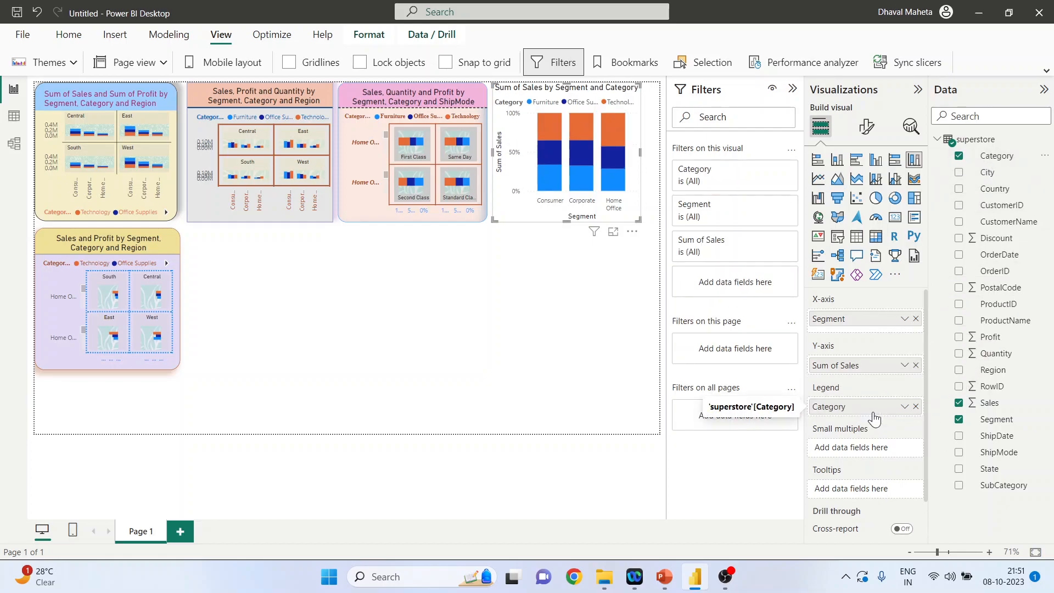
- Split the 100% stacked column chart into small multiples by Region and show it in focus mode
left_click_drag(992, 370, 878, 450)
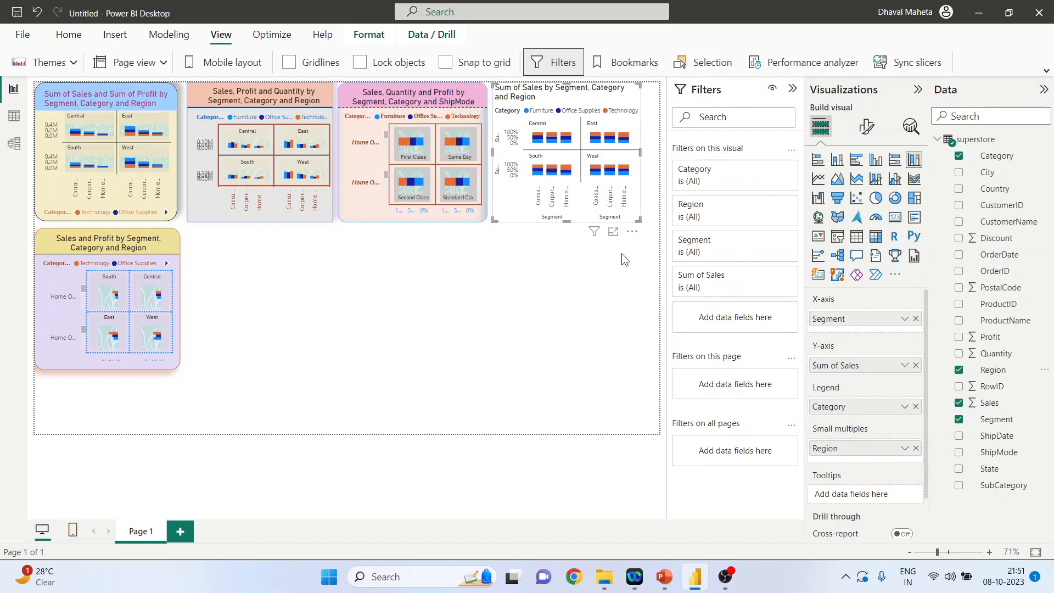
left_click(613, 232)
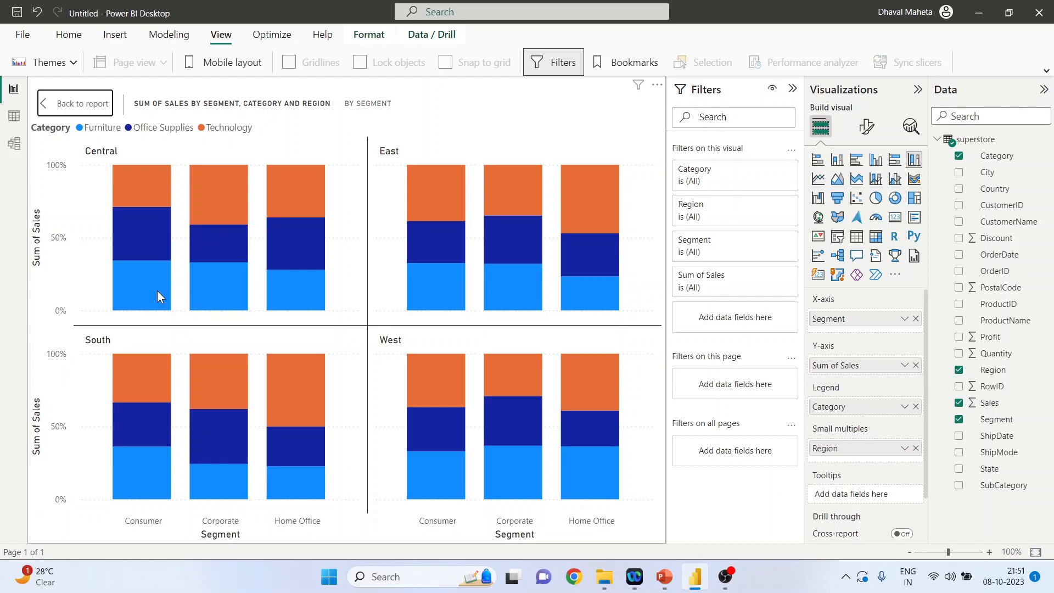
mouse_move(157, 291)
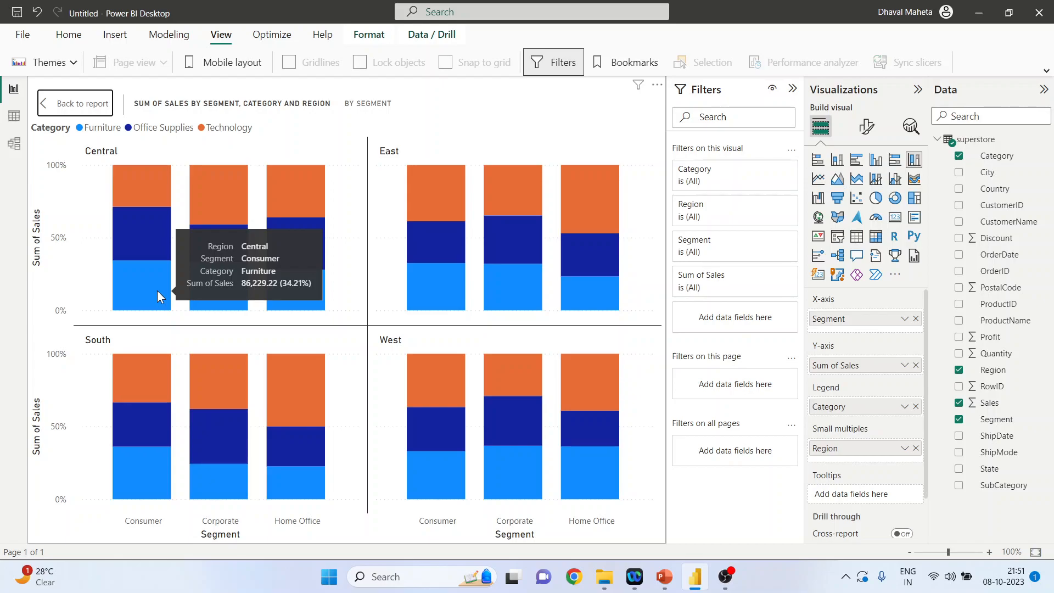
- Highlight the Furniture, Office Supplies and Technology legend categories one after another, and clear the highlight
left_click(80, 131)
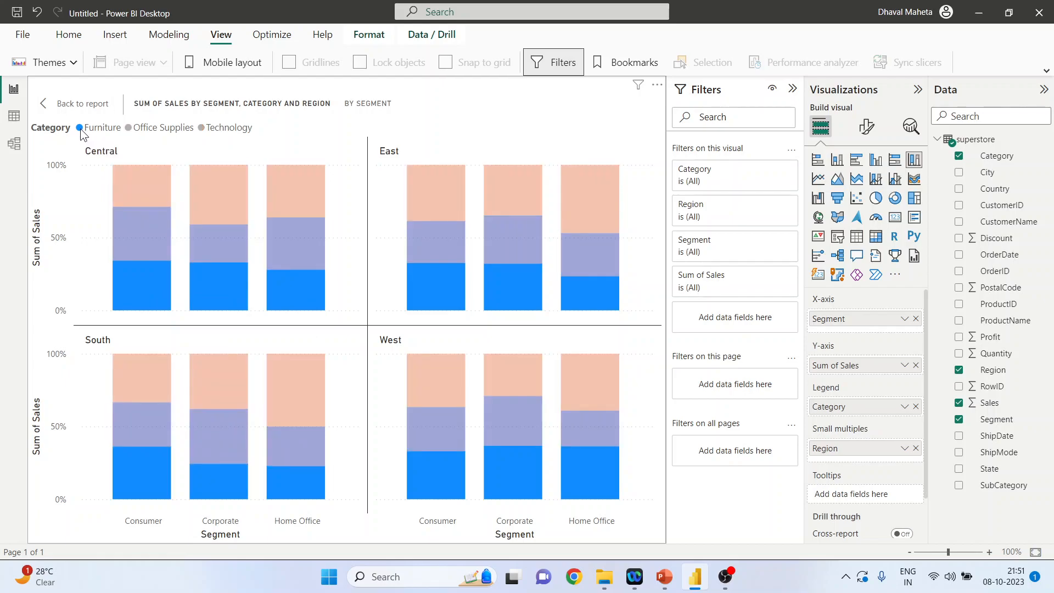
left_click(133, 131)
left_click(203, 127)
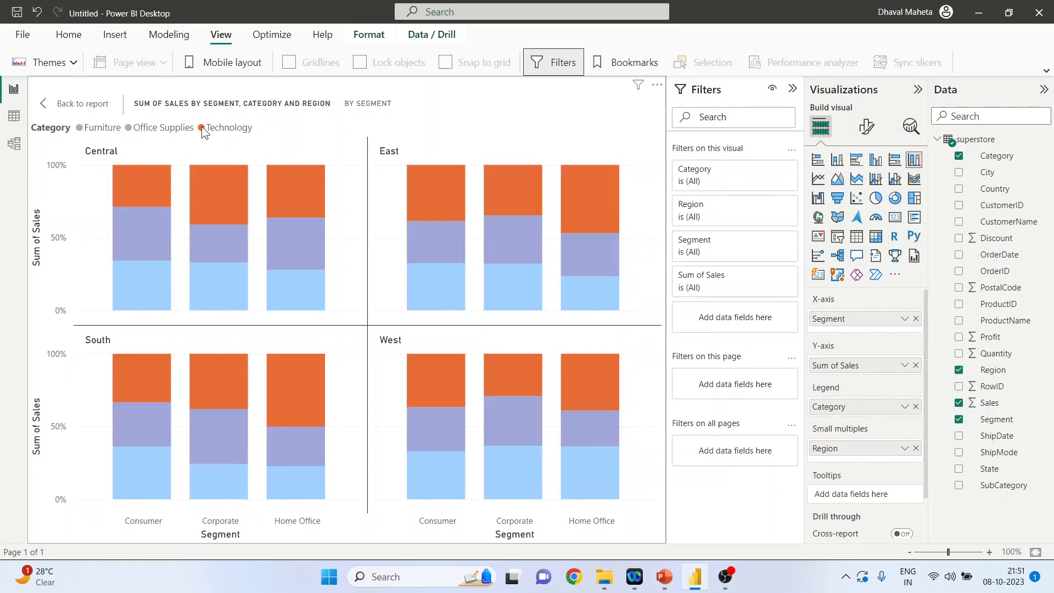
left_click(55, 133)
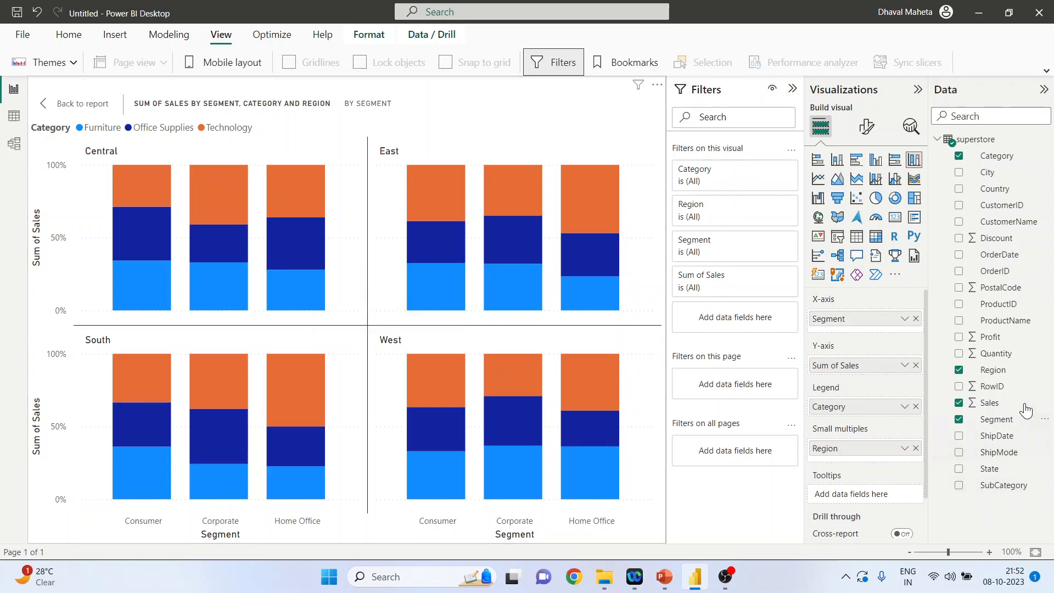
- Add Quantity and Profit to the chart's tooltips and check the tooltip on a column
left_click_drag(1002, 357, 881, 500)
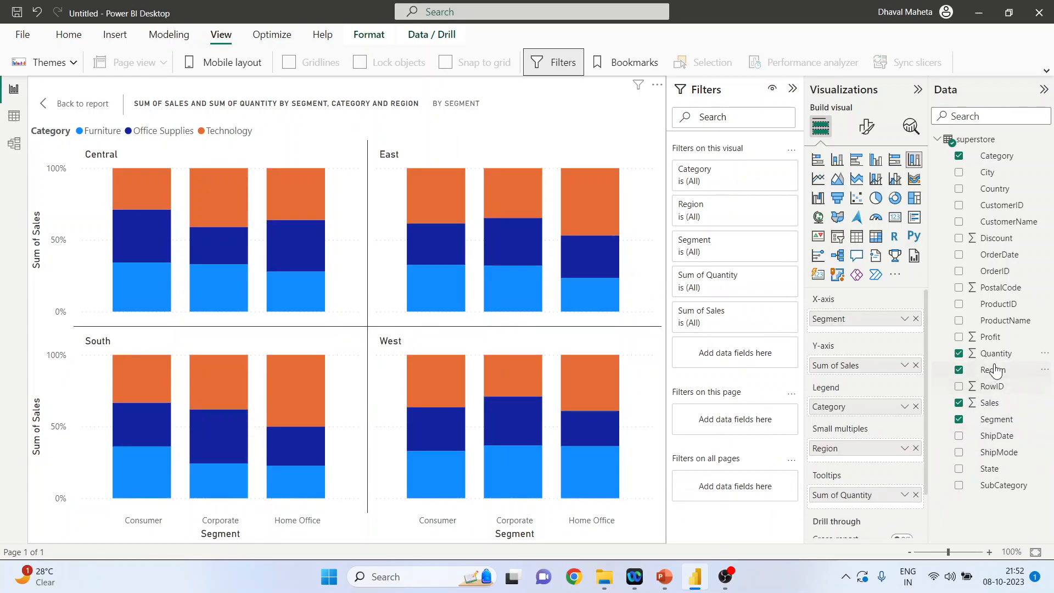
left_click_drag(995, 344, 865, 505)
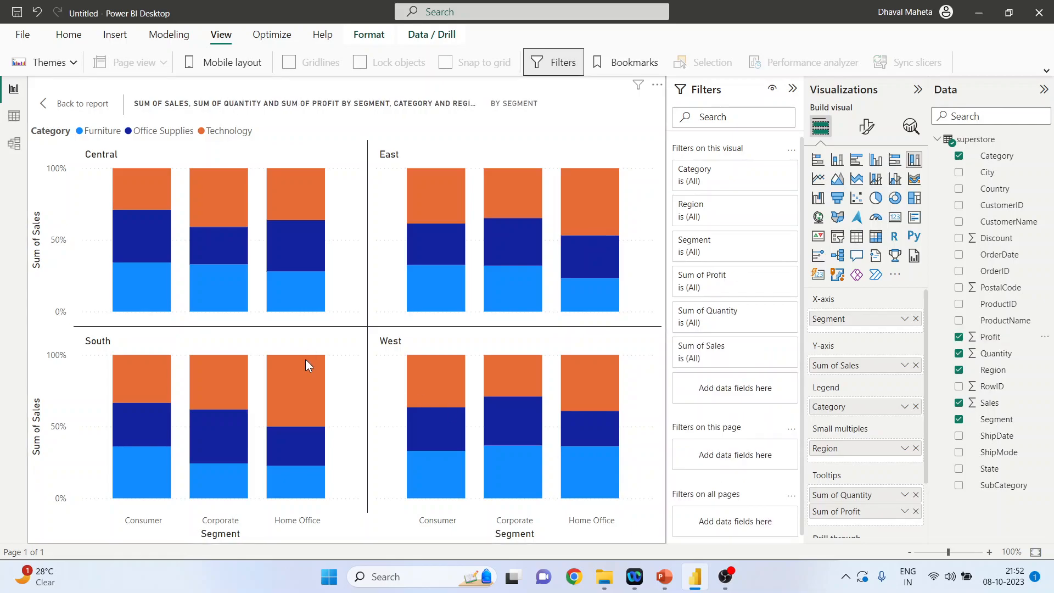
mouse_move(153, 291)
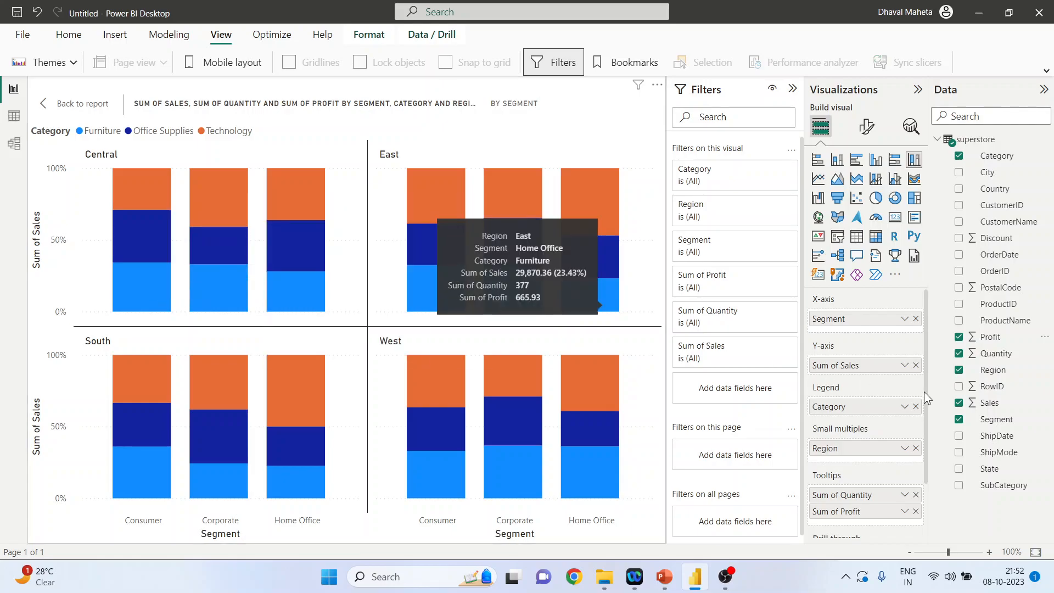
- Format the X-axis values with font size 13, orange colour and italics
left_click(867, 129)
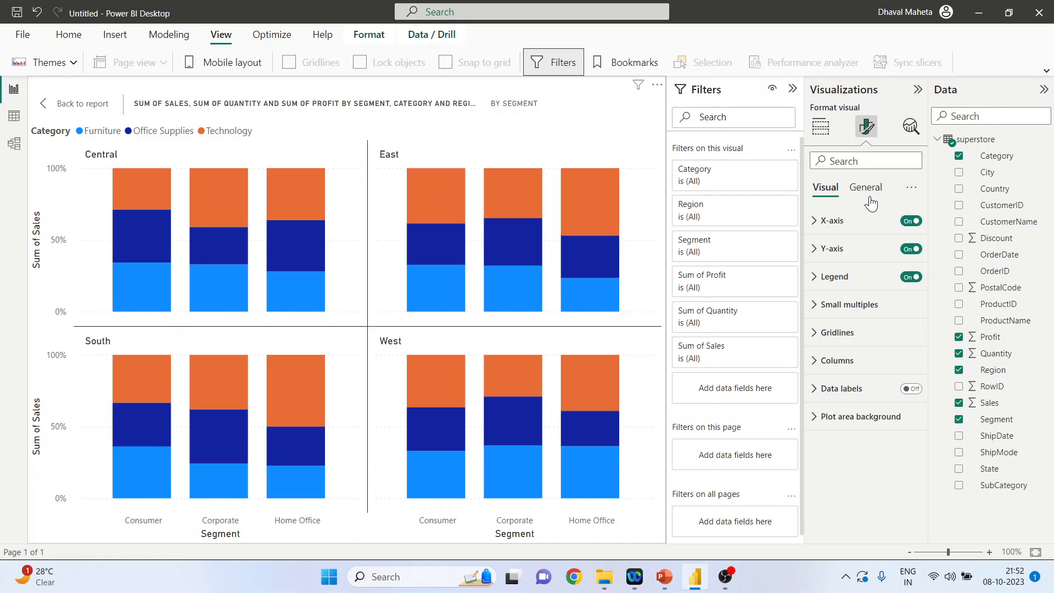
left_click(814, 223)
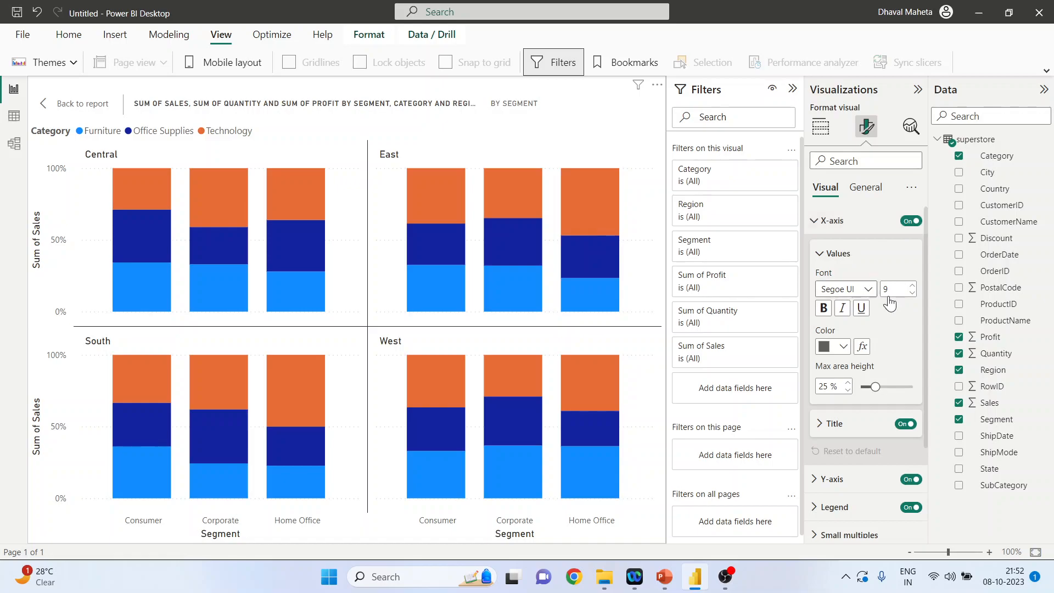
left_click(913, 288)
left_click(914, 287)
left_click(914, 287)
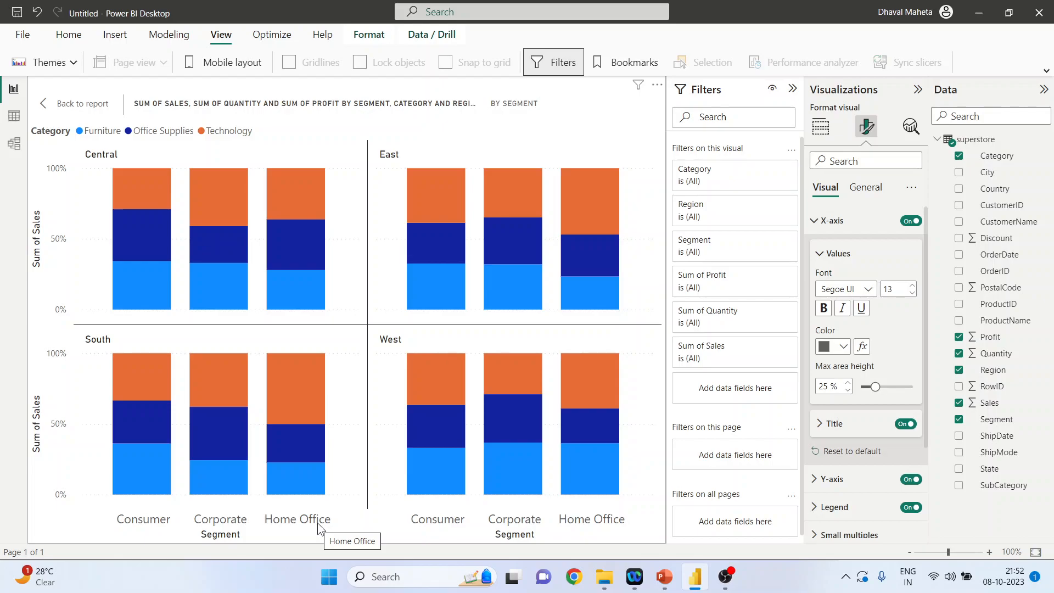
left_click(844, 347)
left_click(833, 286)
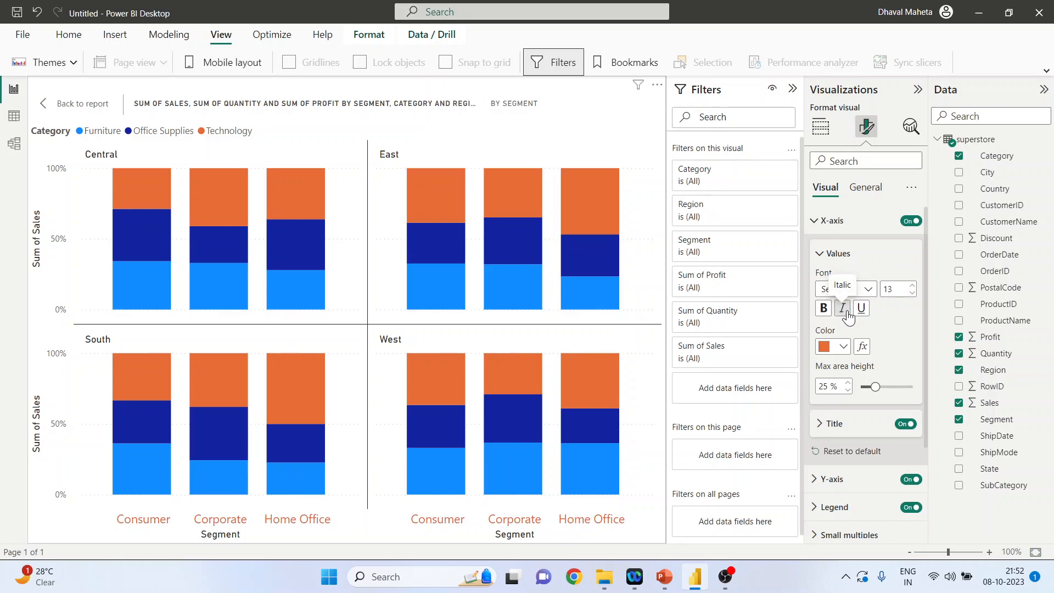
left_click(842, 308)
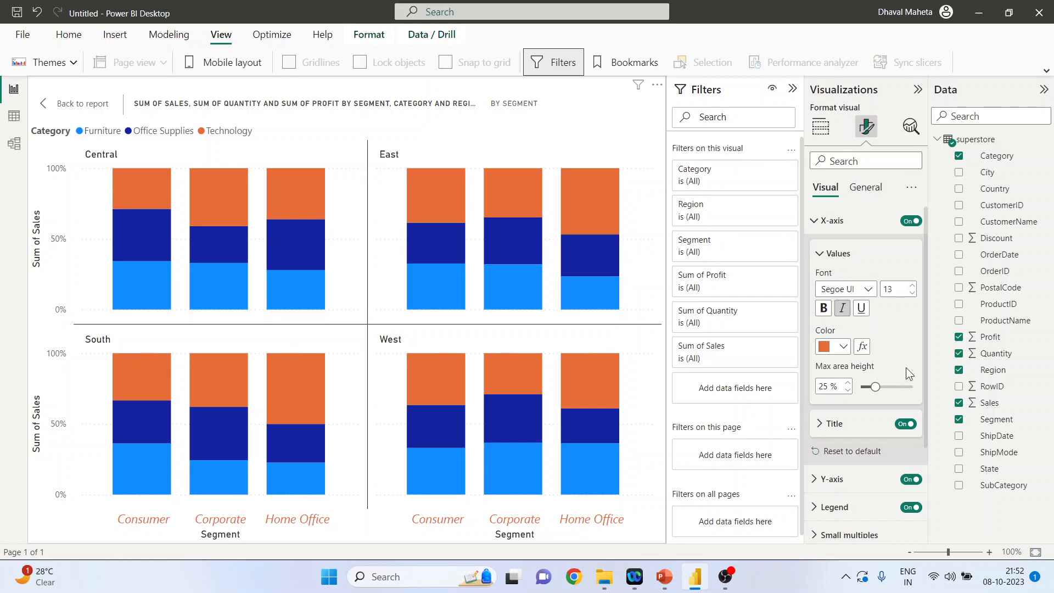
- Set the X-axis title text to "Sales according to the segment"
left_click(830, 424)
scroll(852, 312, "down", 4)
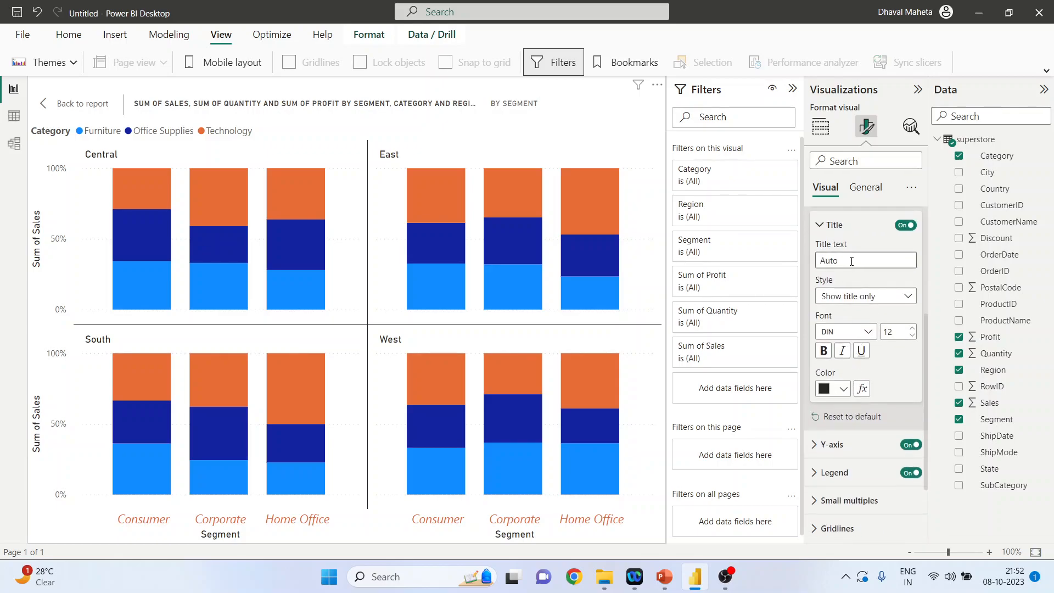
type("Sa")
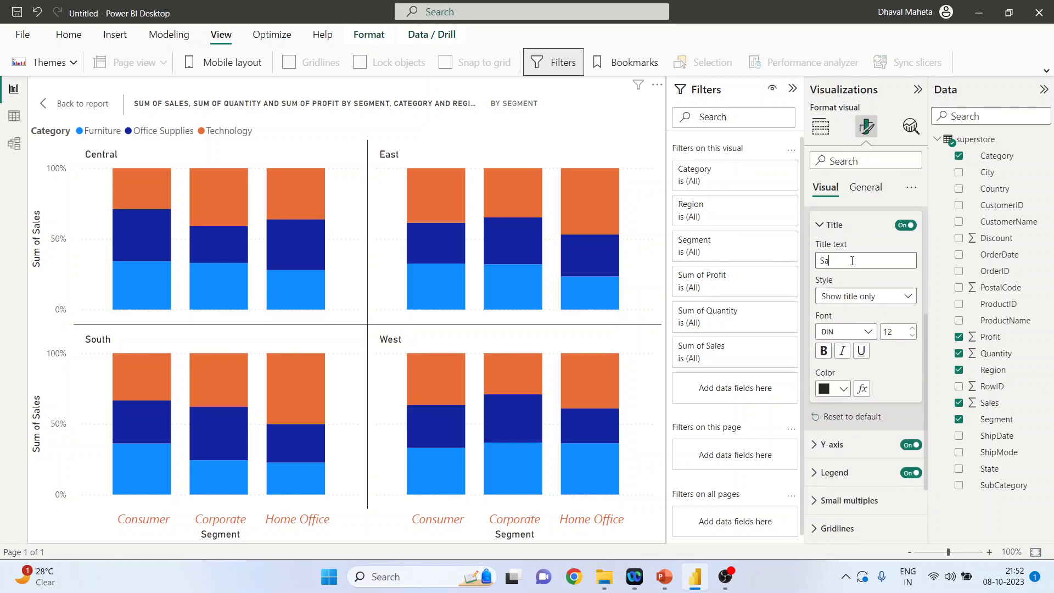
type("les acc")
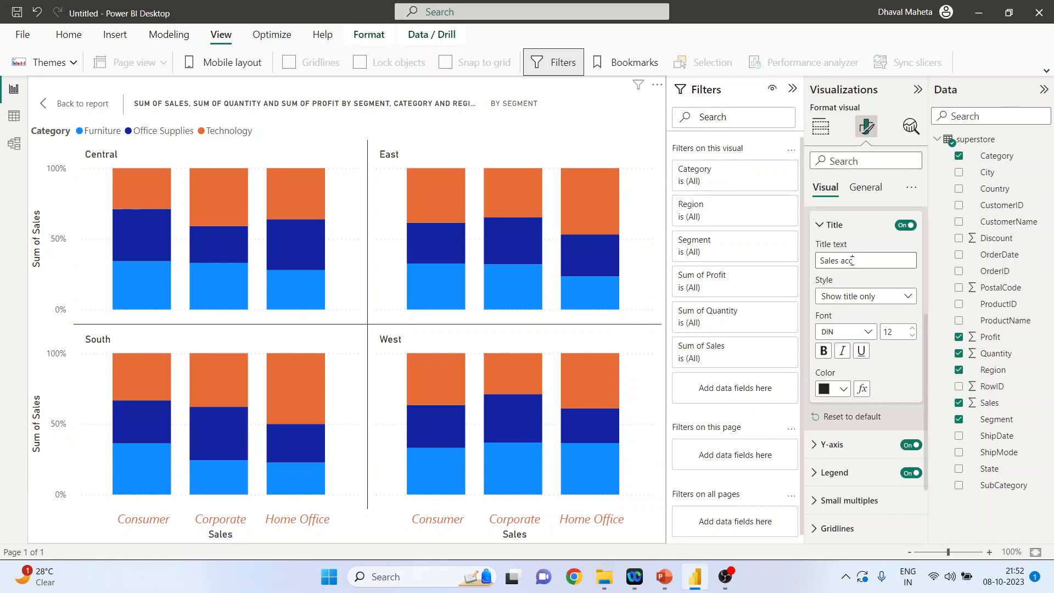
type("ording to the segement")
key("BackSpace")
key("BackSpace")
key("BackSpace")
key("BackSpace")
key("BackSpace")
type(".")
key("BackSpace")
type("ment")
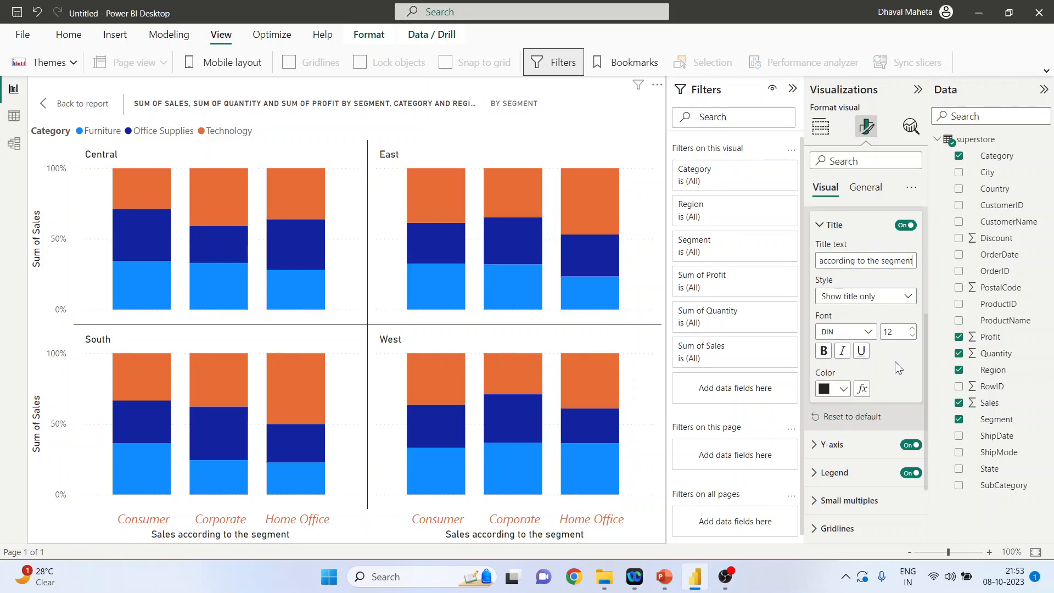
left_click(822, 227)
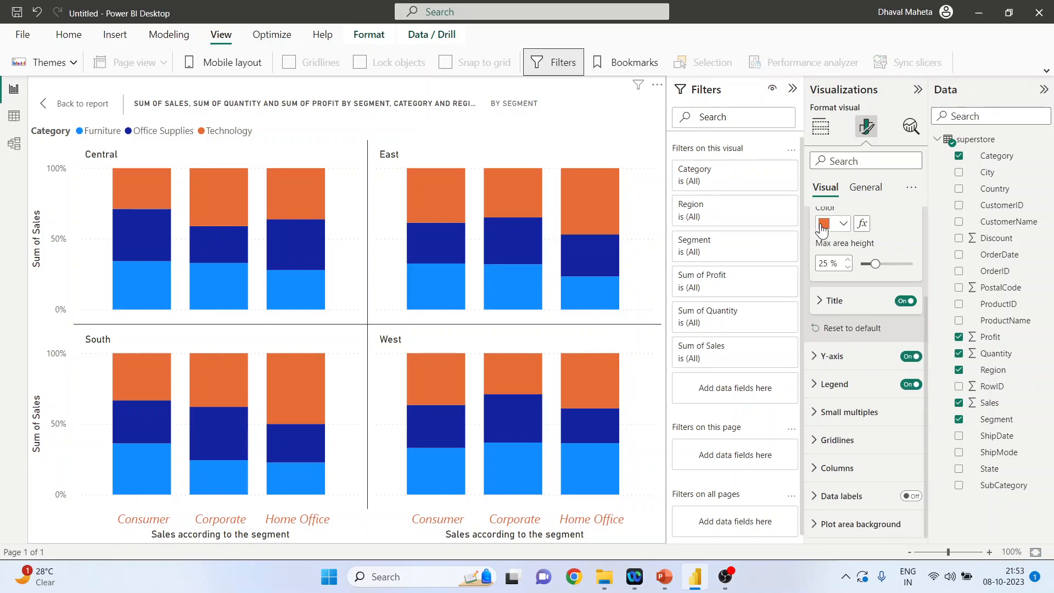
- Try the Y-axis Invert range and Shared y-axis options, returning both to their original settings
left_click(816, 356)
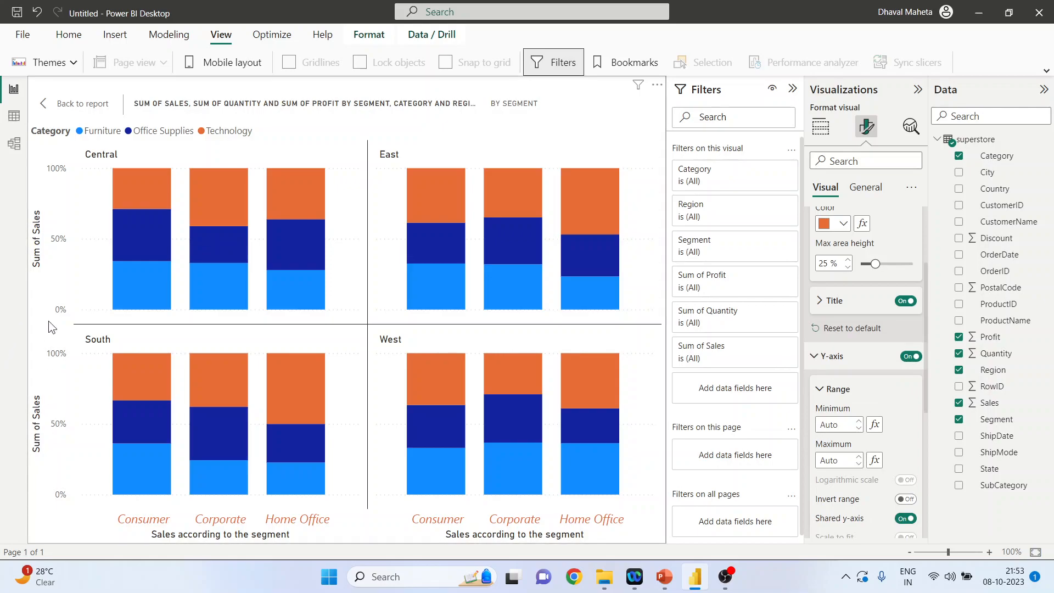
scroll(858, 373, "down", 2)
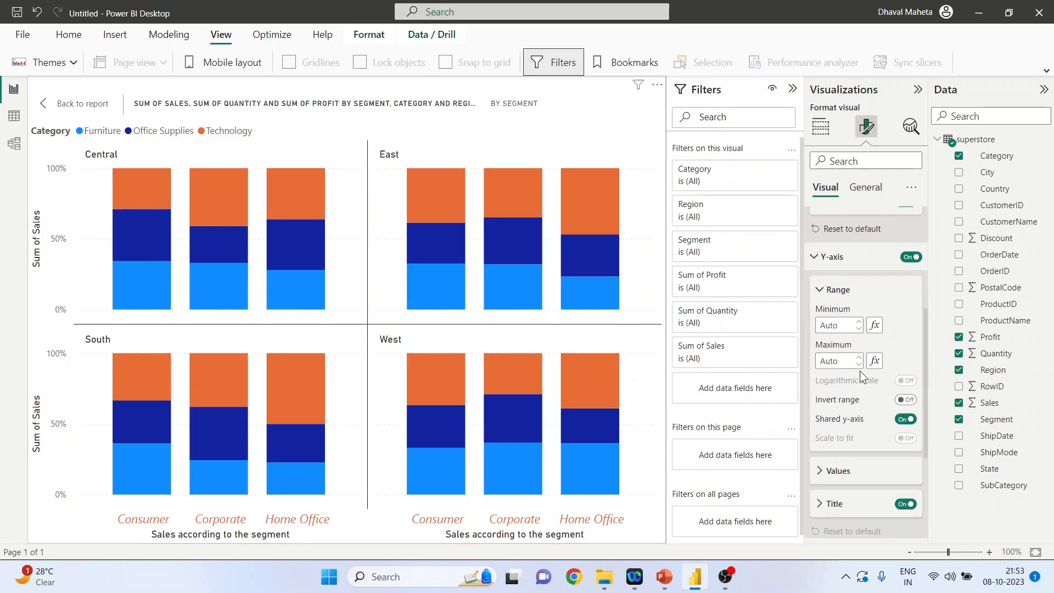
left_click(906, 401)
left_click(907, 401)
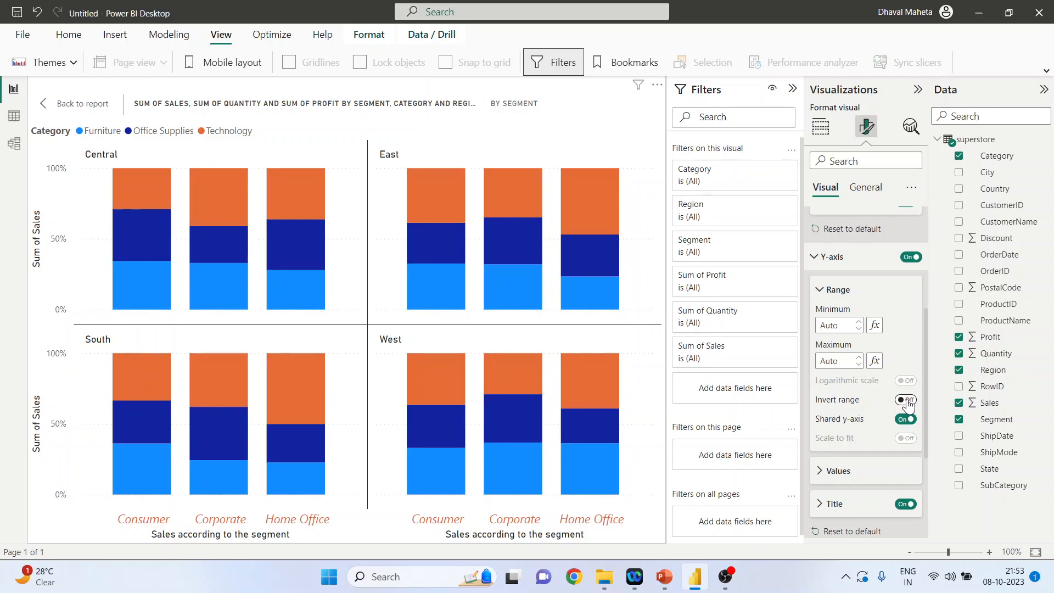
mouse_move(411, 201)
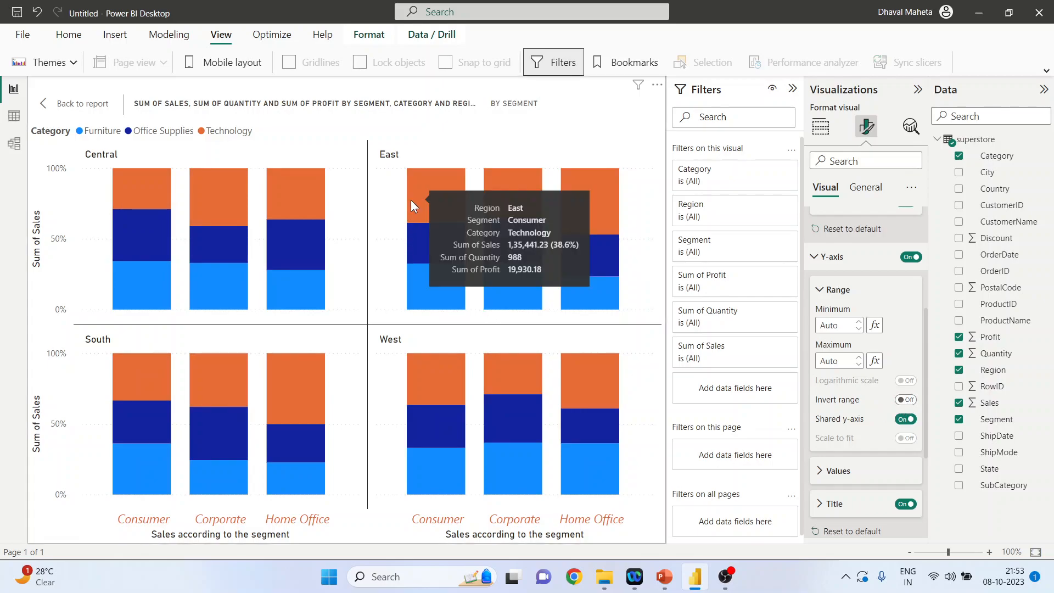
left_click(905, 401)
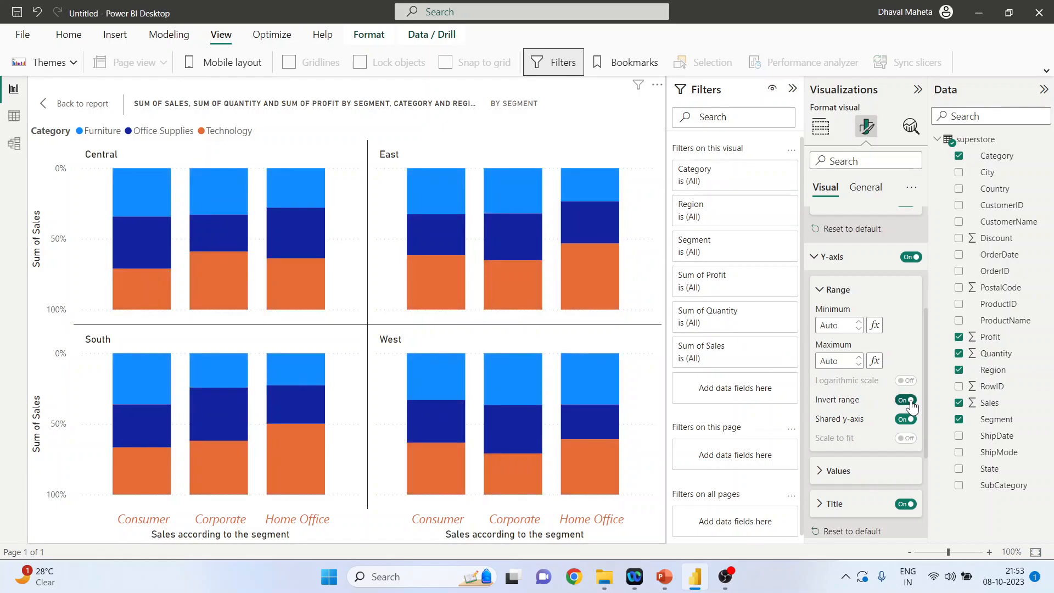
left_click(905, 401)
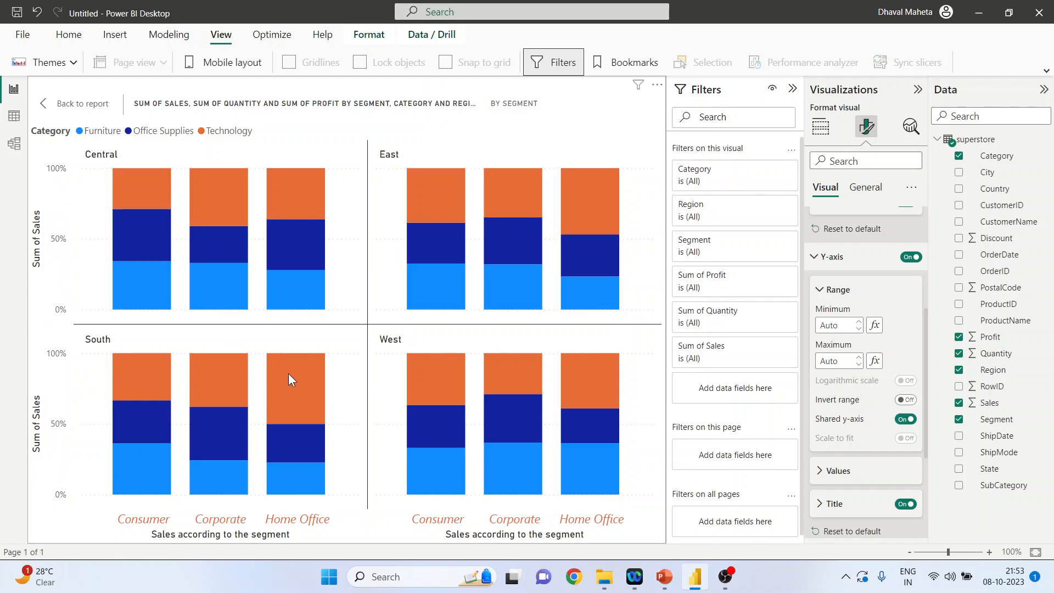
left_click(905, 420)
left_click(903, 420)
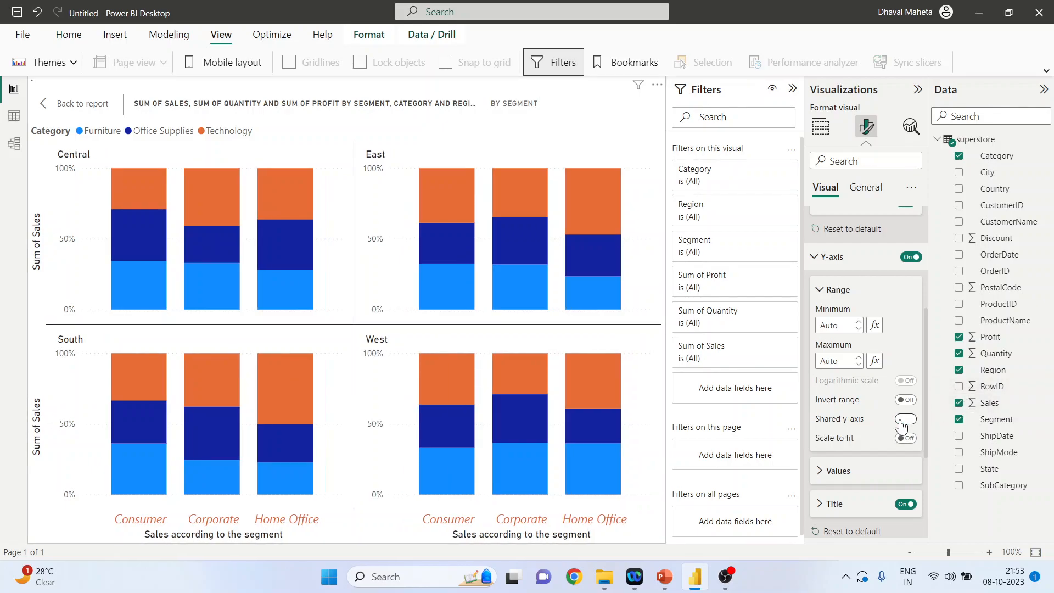
- Set the Y-axis values' font size to 11 and try underlining them
left_click(836, 470)
scroll(852, 452, "down", 1)
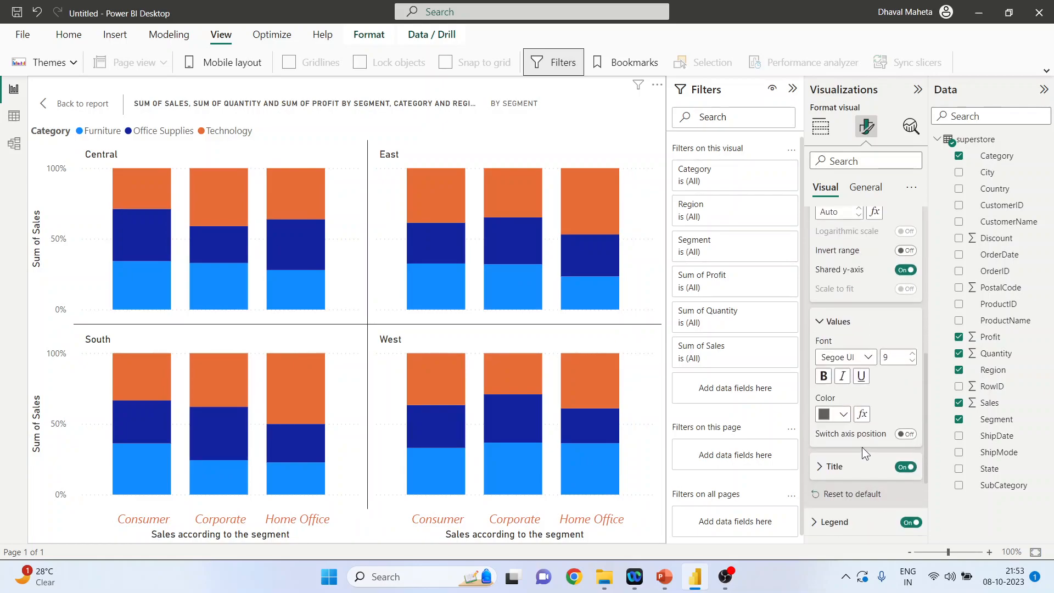
scroll(862, 447, "down", 2)
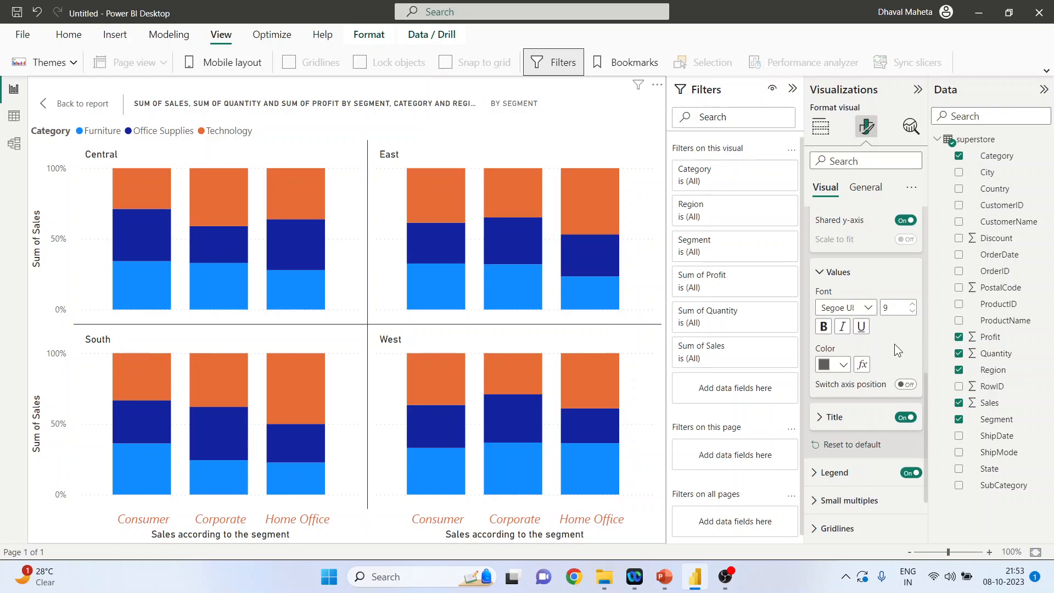
left_click(913, 303)
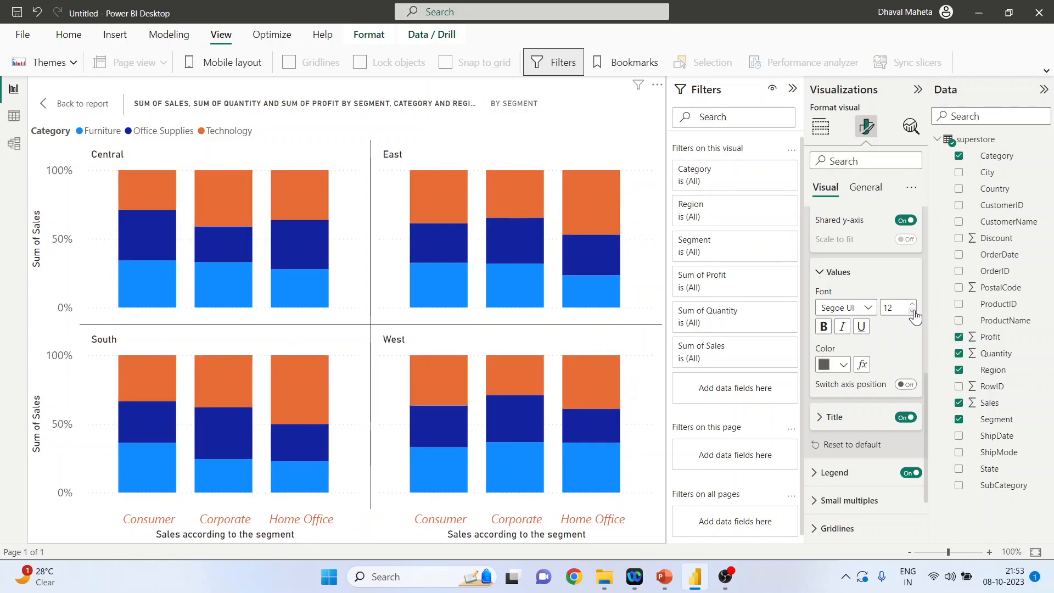
left_click(865, 327)
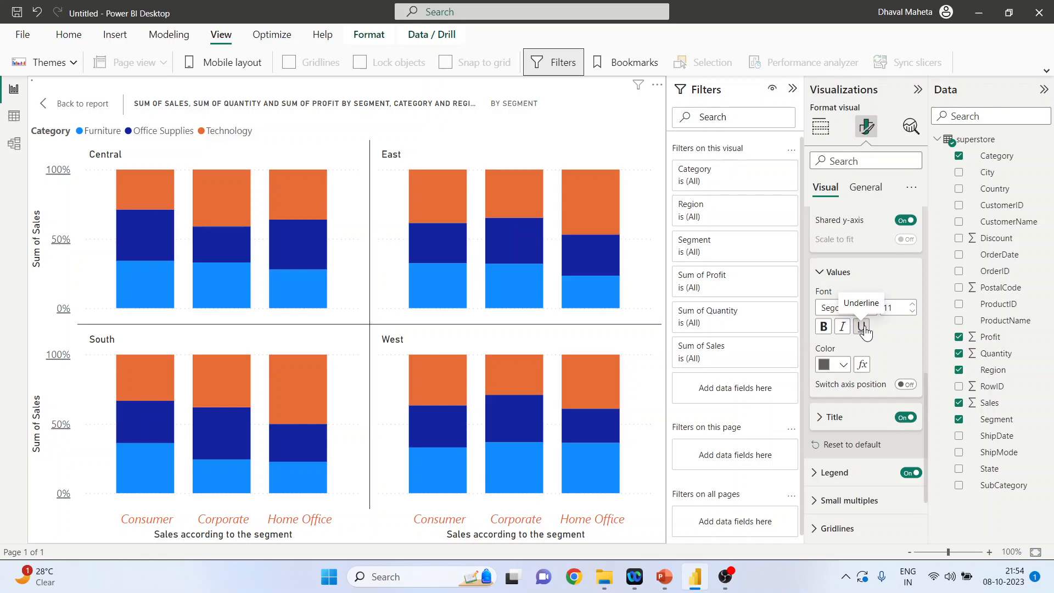
left_click(863, 328)
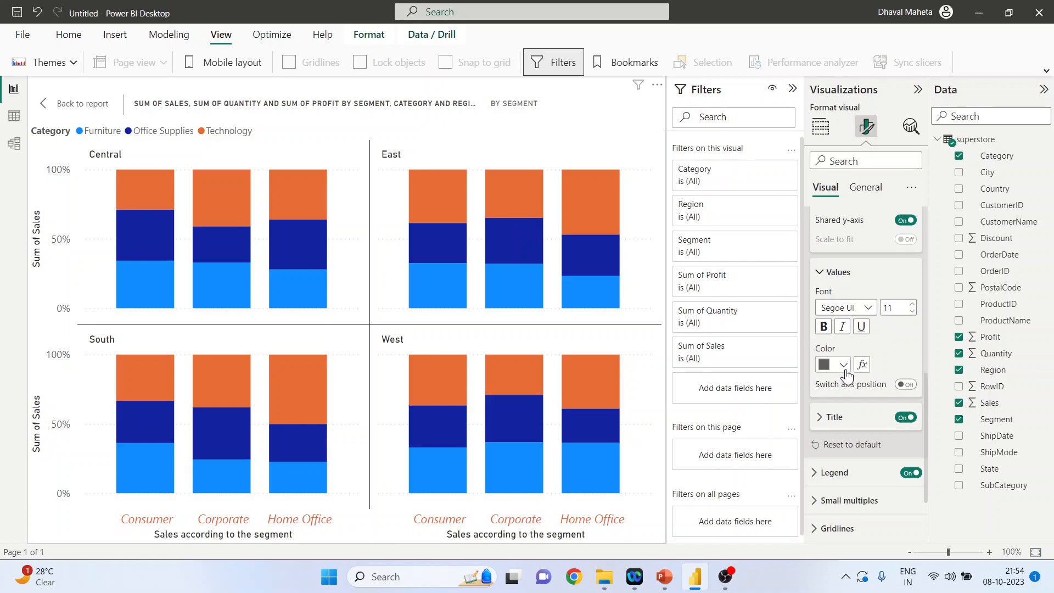
- Try switching the Y-axis position and reset the Y-axis formatting to default
left_click(906, 385)
left_click(905, 385)
left_click(822, 418)
scroll(871, 394, "down", 3)
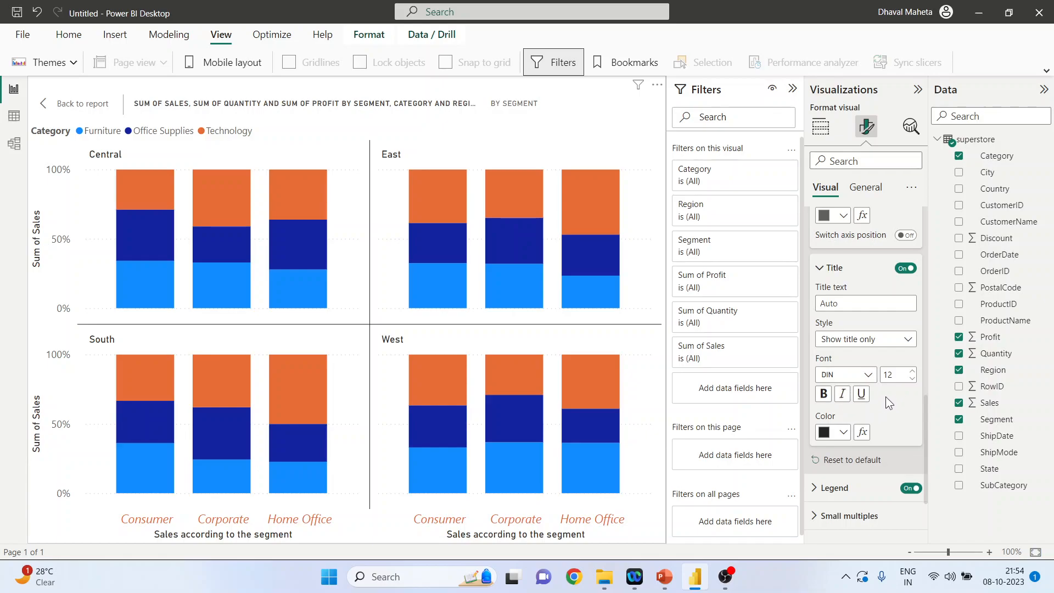
scroll(889, 395, "down", 3)
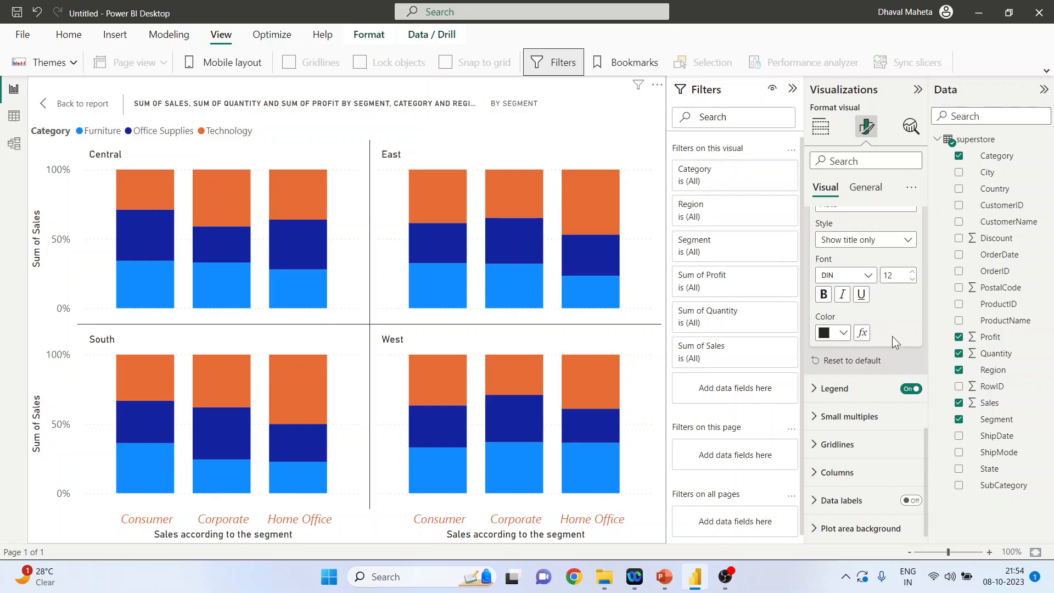
left_click(850, 362)
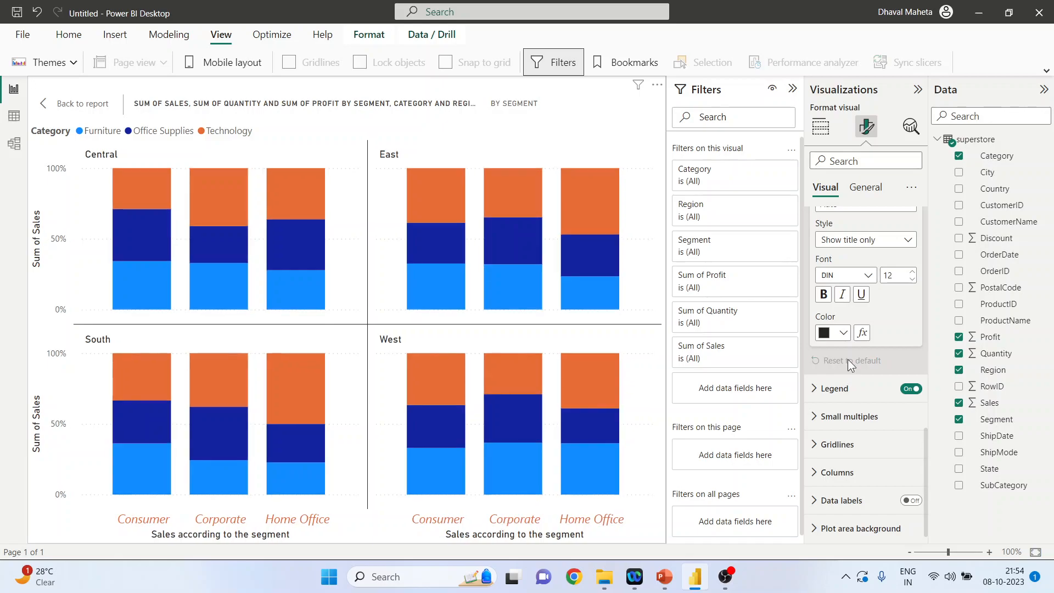
- Set the legend position to Bottom center
left_click(832, 389)
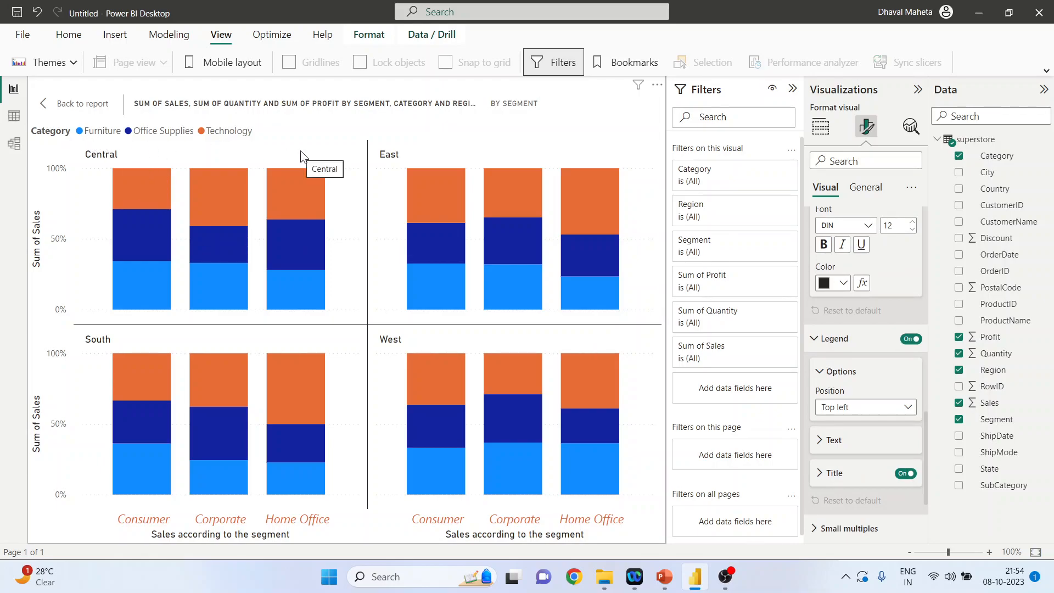
left_click(909, 410)
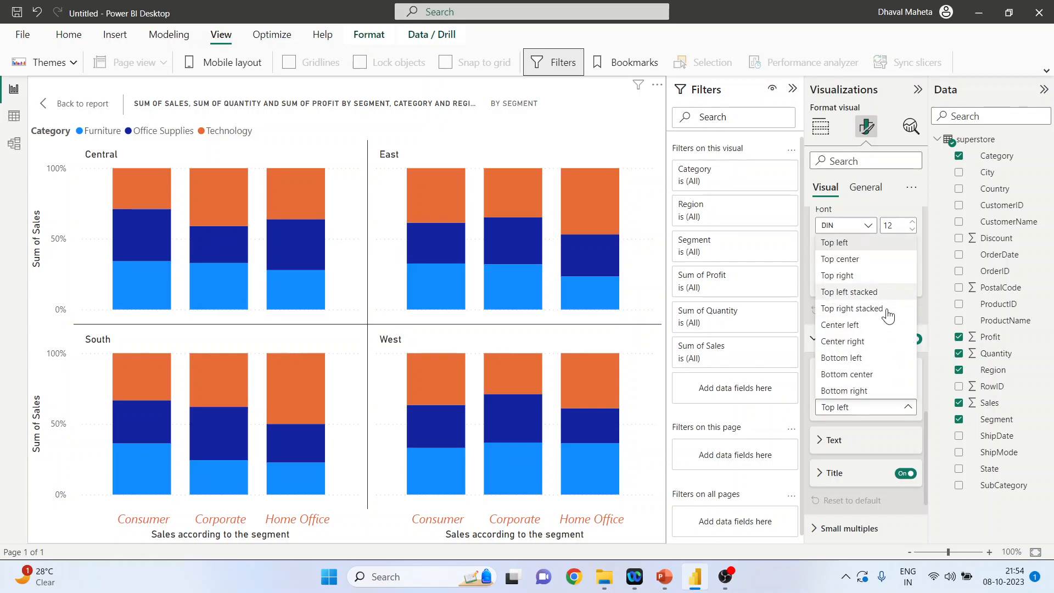
left_click(882, 377)
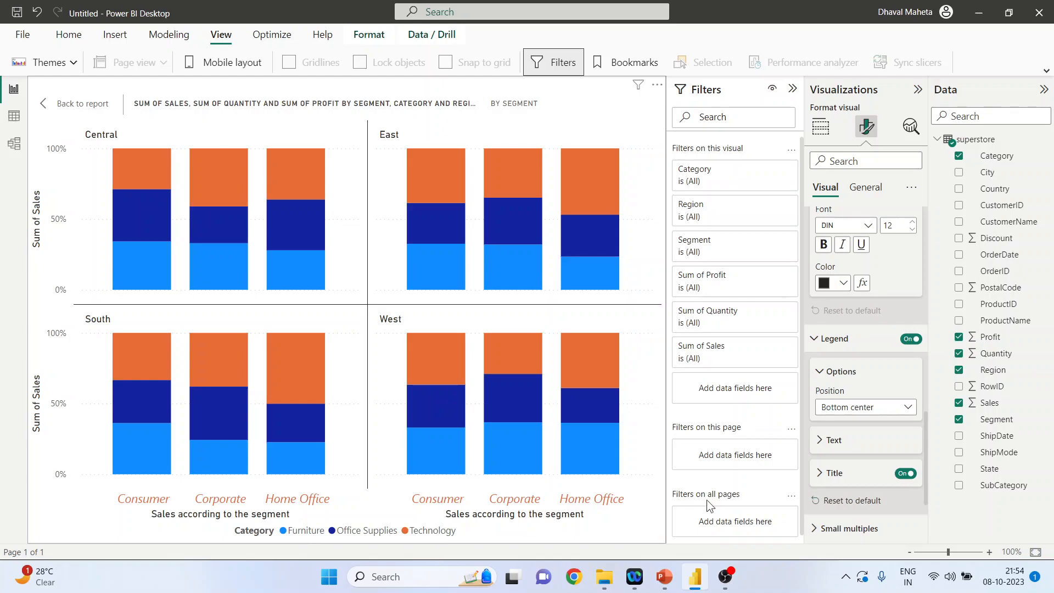
- Change the legend text colour to blue and set its font size to 12
left_click(823, 442)
scroll(839, 433, "down", 3)
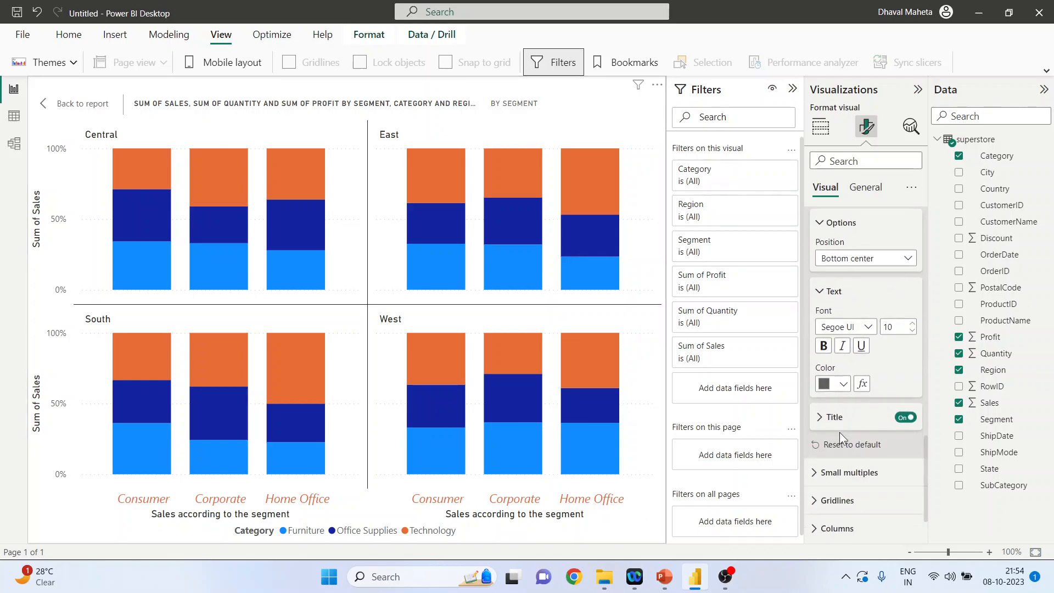
left_click(843, 385)
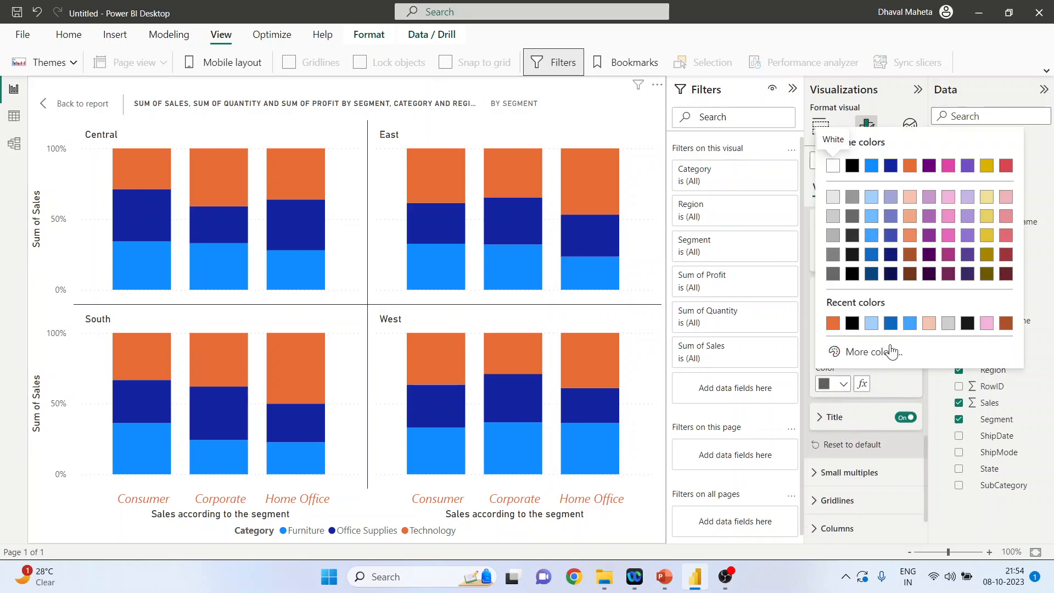
left_click(891, 324)
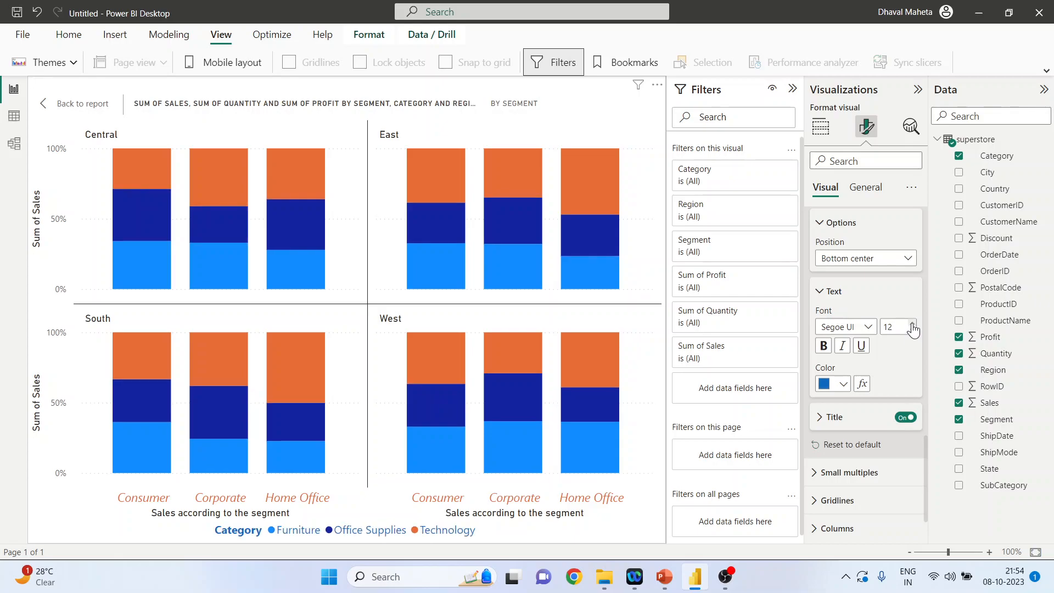
- Change the legend title text to "Categorywise"
scroll(903, 381, "down", 2)
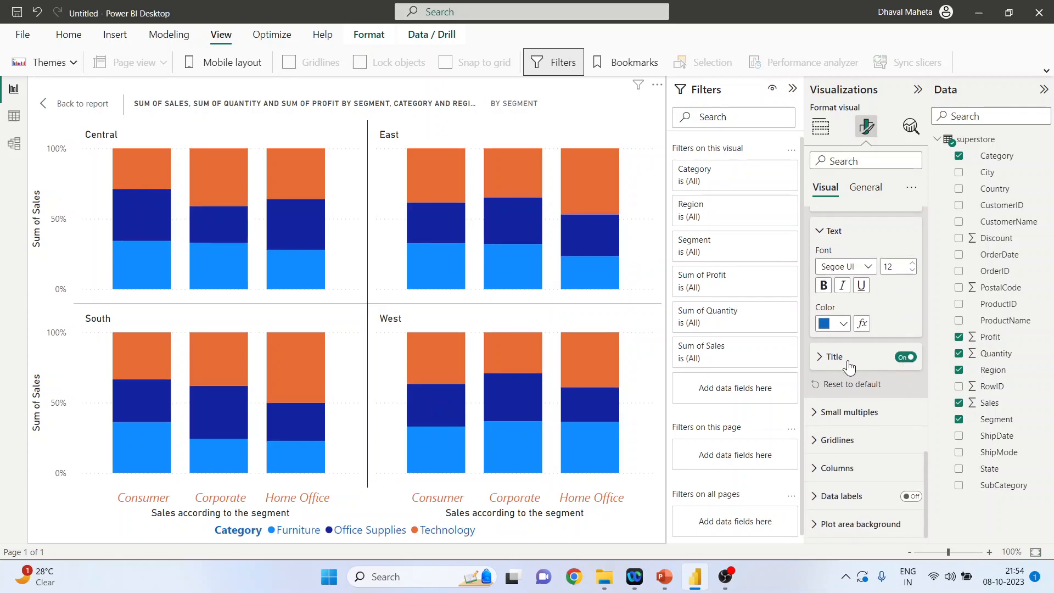
left_click(819, 358)
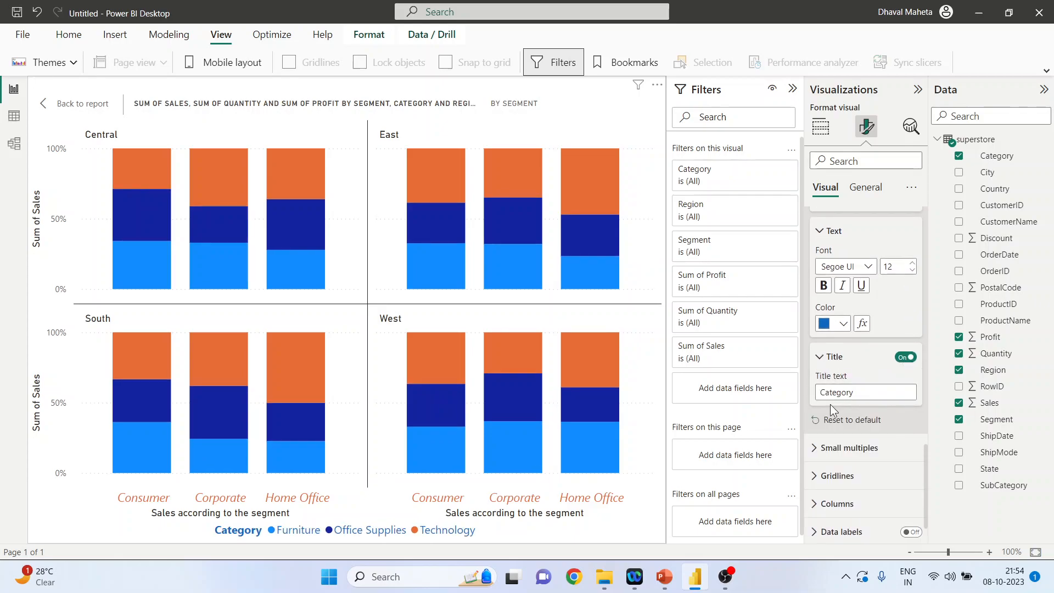
left_click(860, 393)
type("wise")
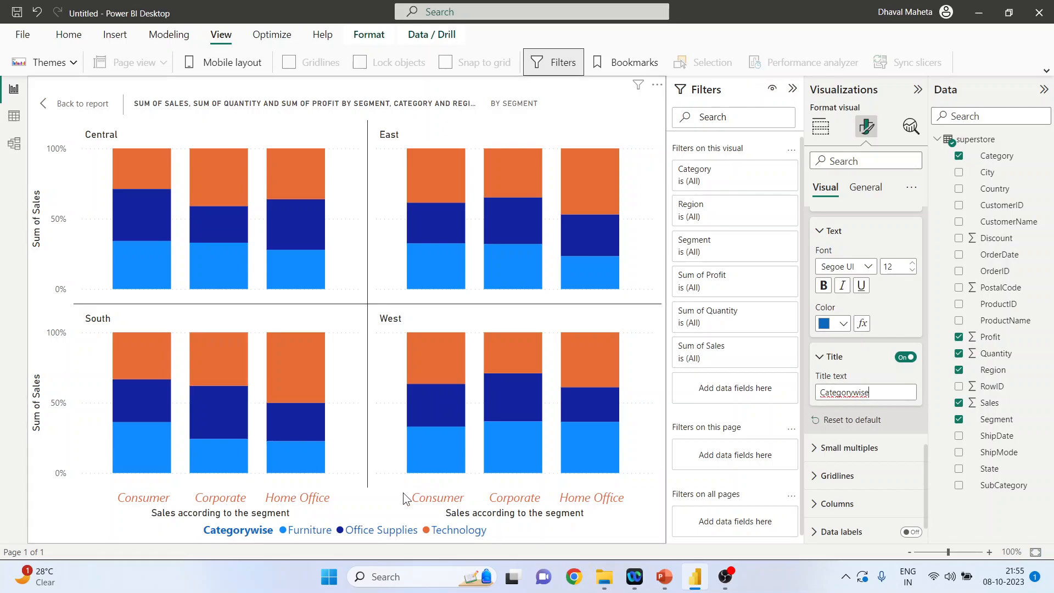
left_click(821, 360)
- Try a 3-row small multiples layout and restore it to 2 rows and 2 columns
left_click(814, 413)
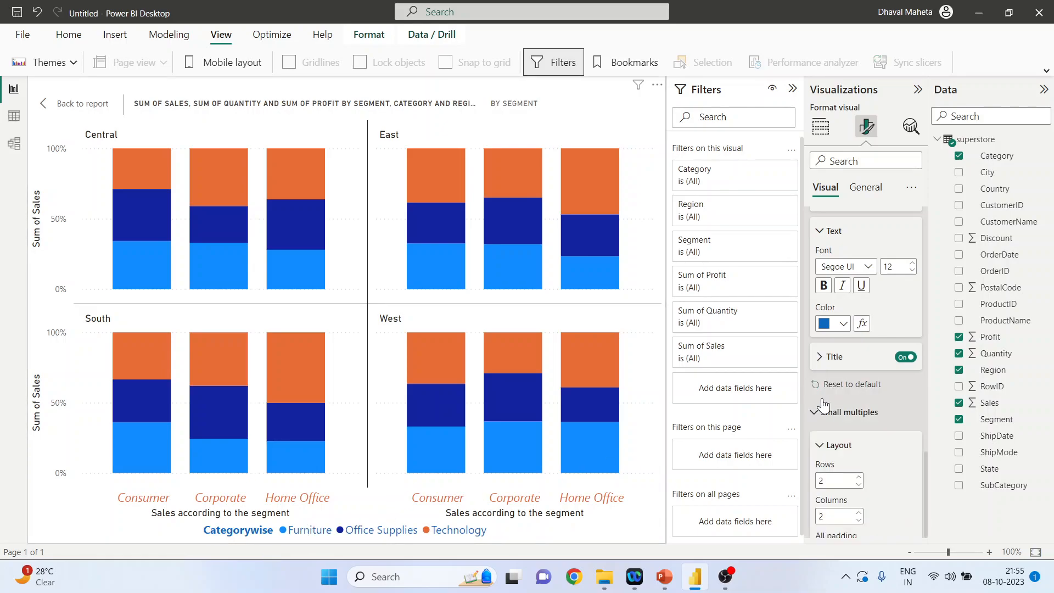
scroll(884, 387, "down", 3)
scroll(885, 387, "down", 1)
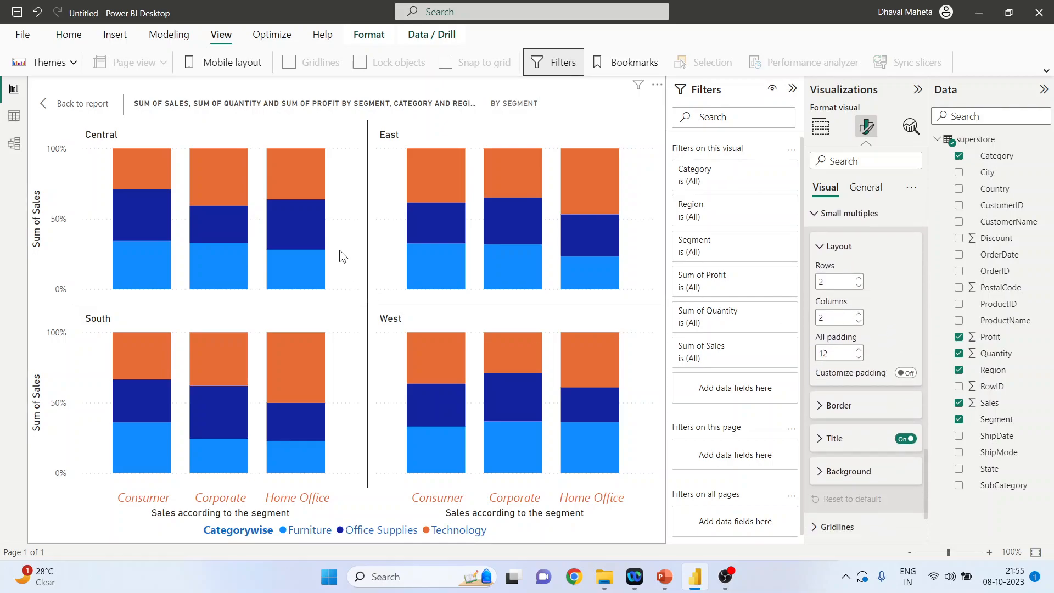
mouse_move(278, 220)
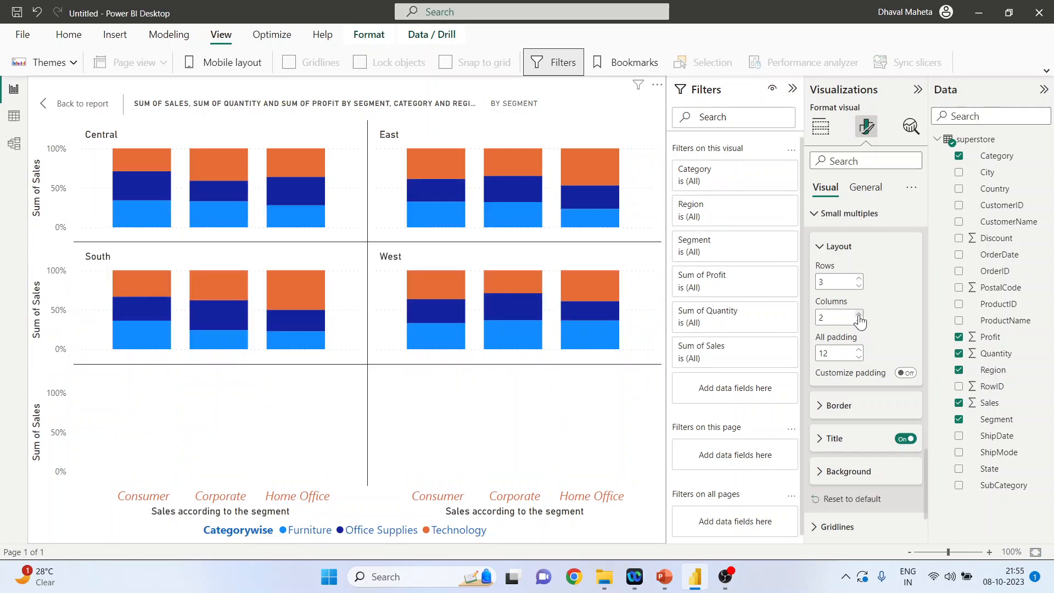
left_click(859, 323)
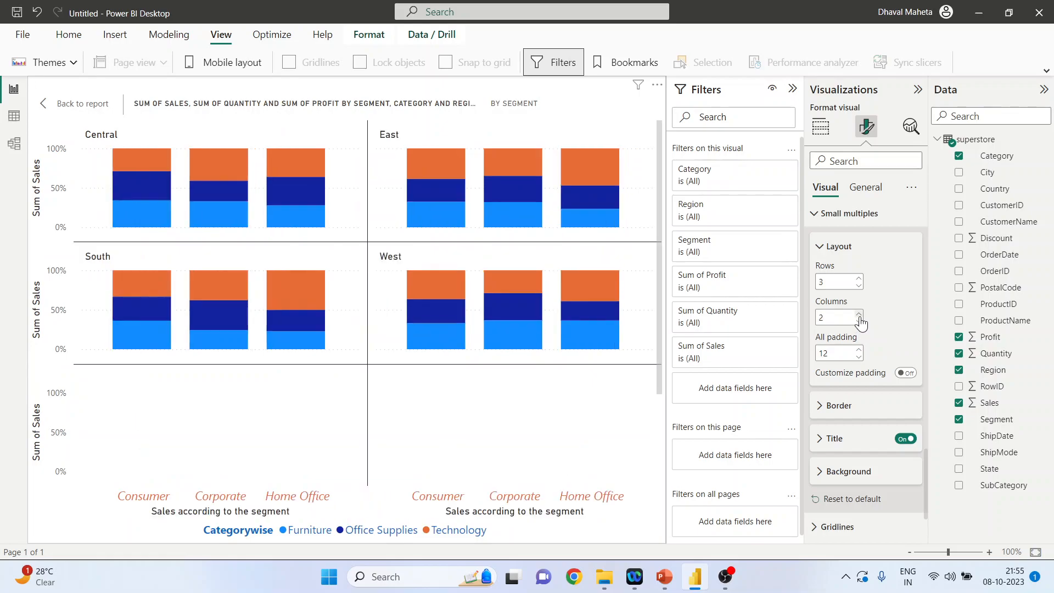
left_click(860, 286)
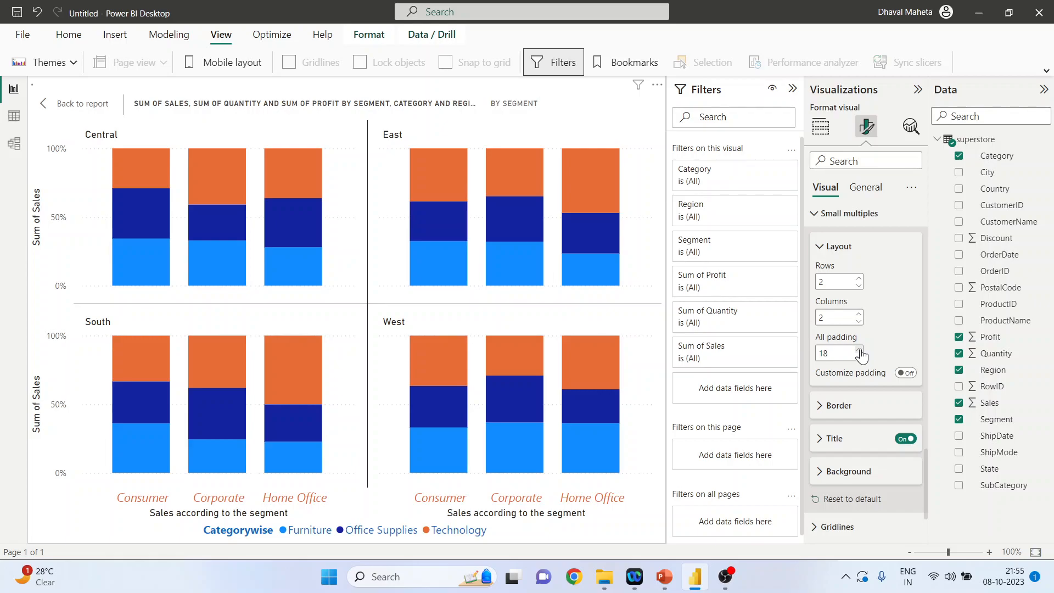
- Set the padding on all sides of the small multiples to 20
left_click(860, 351)
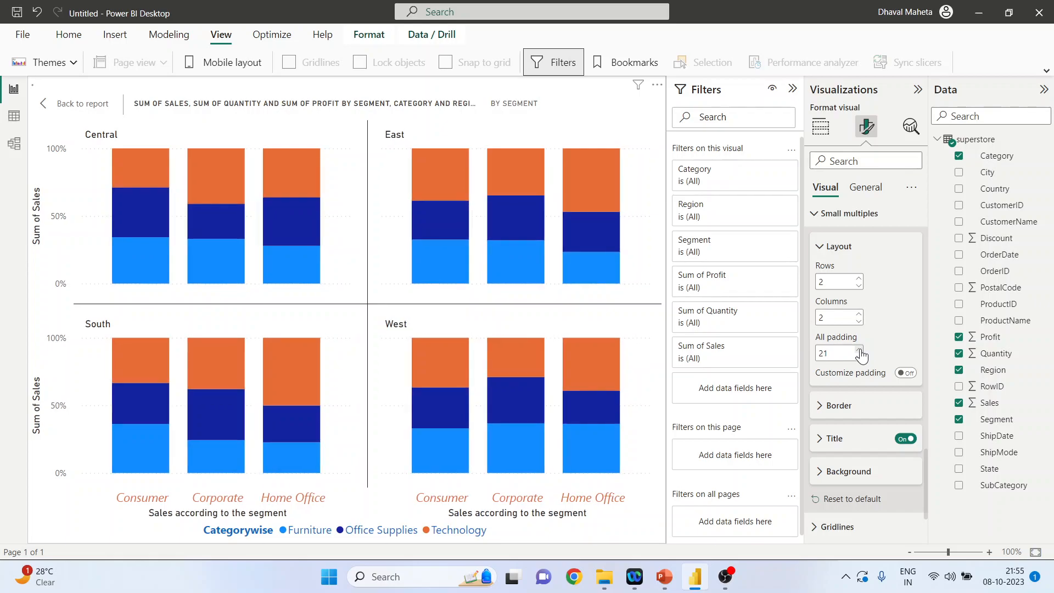
left_click(860, 350)
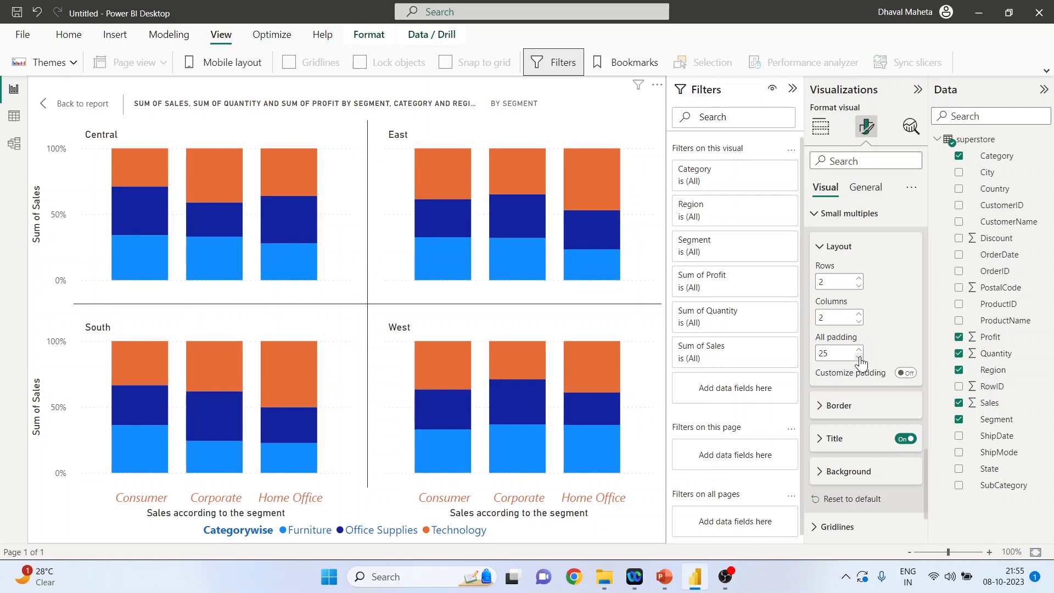
left_click(860, 357)
left_click(860, 356)
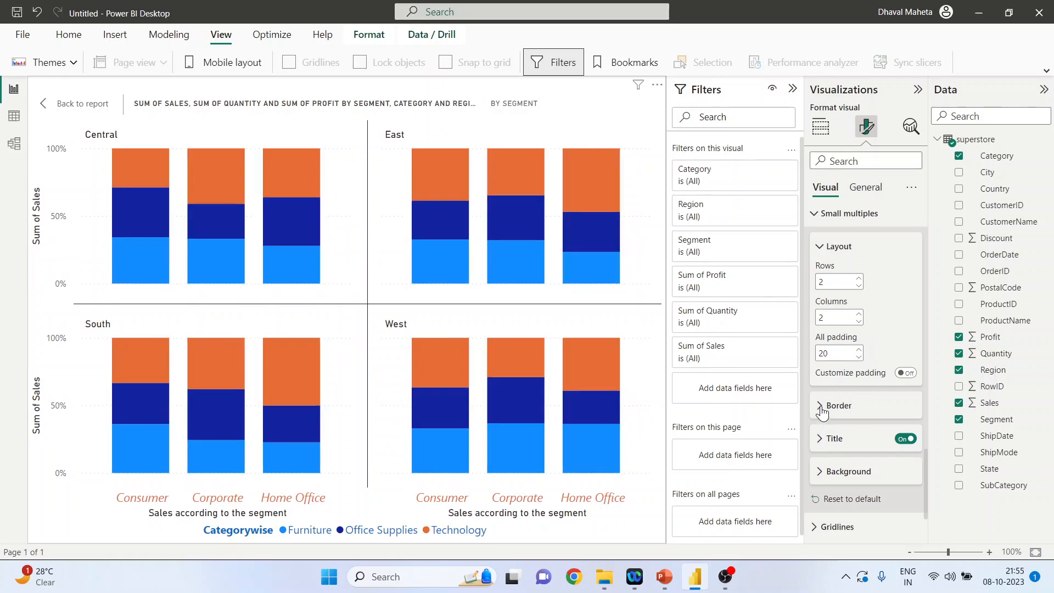
- Set the small multiples border gridlines to All, with a blue line colour and a line width of 3
left_click(820, 406)
scroll(867, 412, "down", 3)
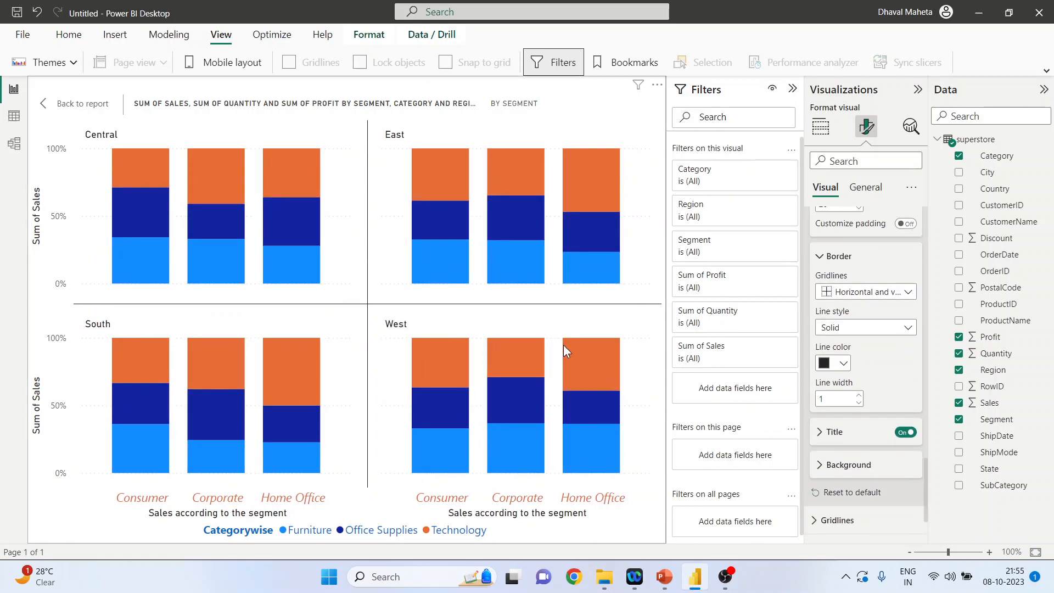
left_click(908, 291)
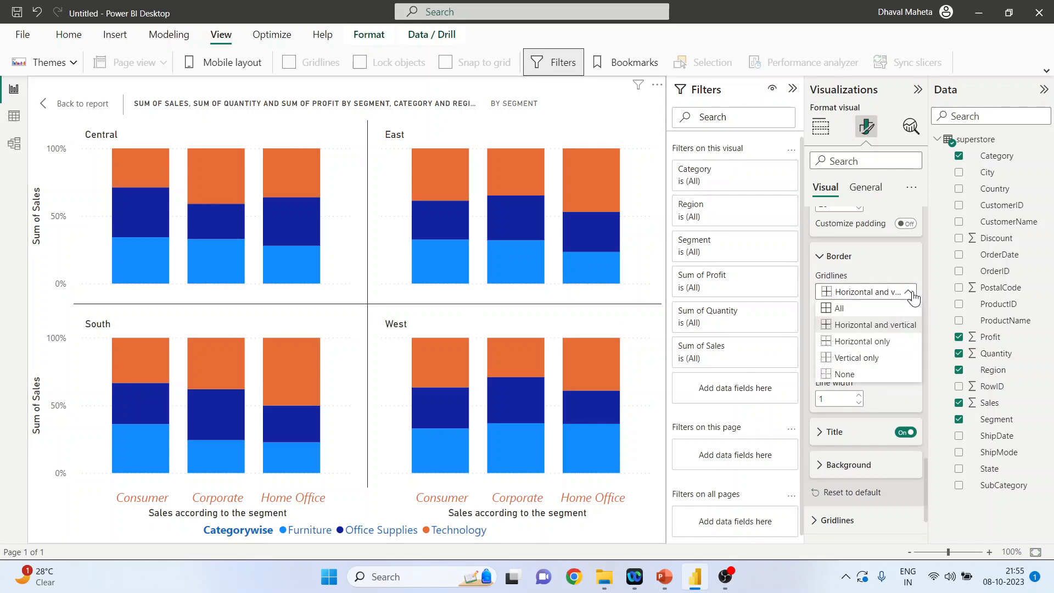
left_click(860, 308)
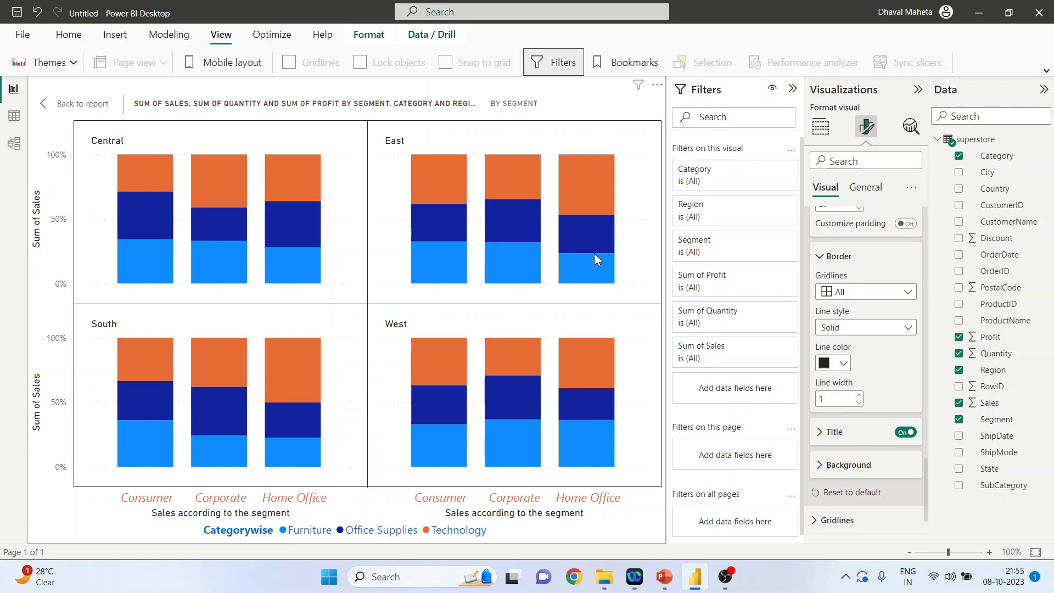
left_click(845, 363)
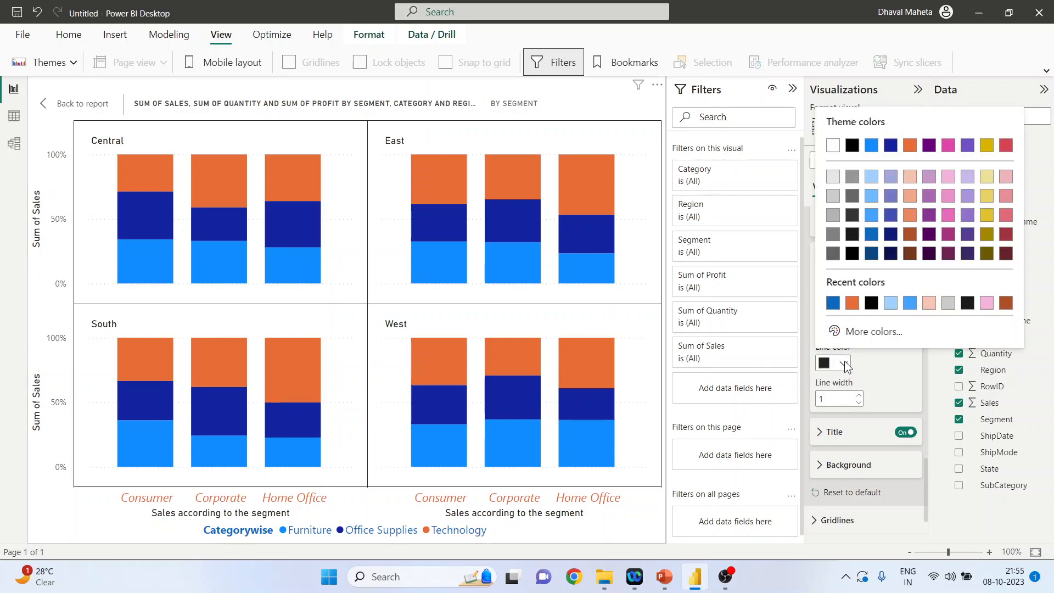
left_click(832, 302)
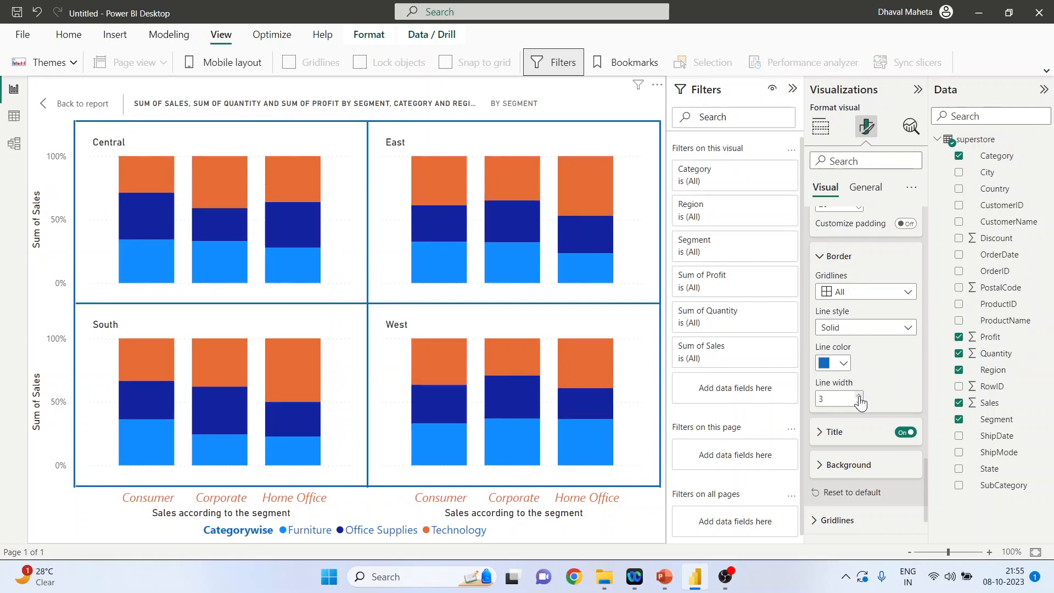
- Place the small multiples titles at the Bottom position and center-align them
scroll(908, 380, "down", 2)
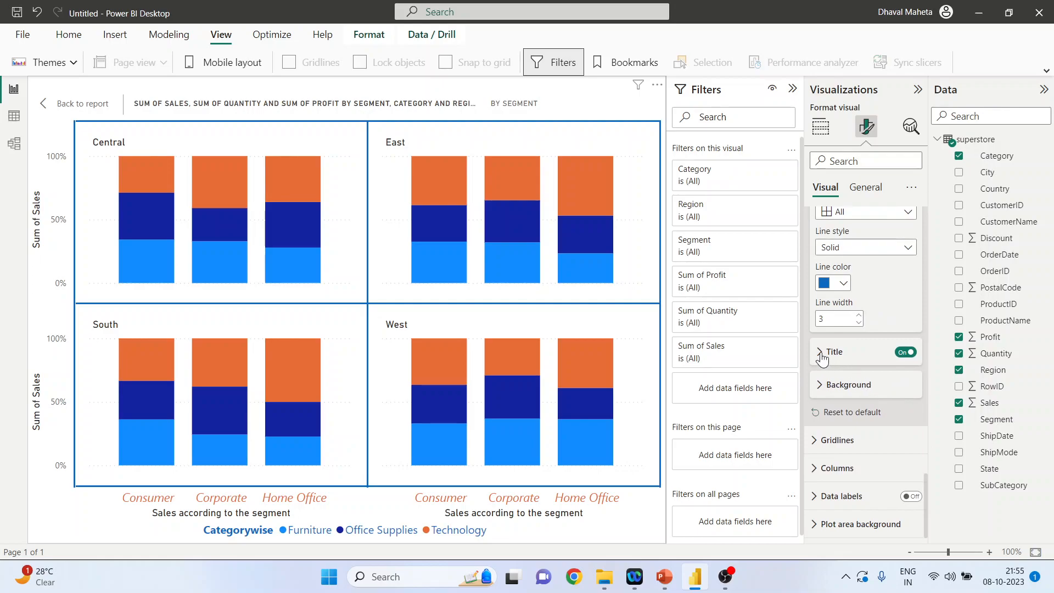
left_click(833, 351)
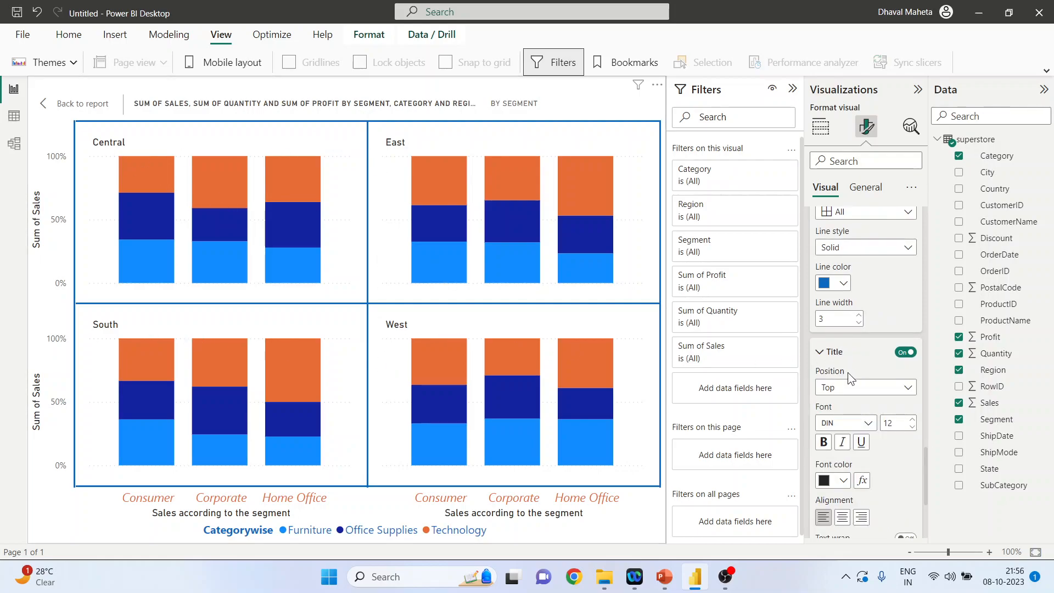
left_click(907, 388)
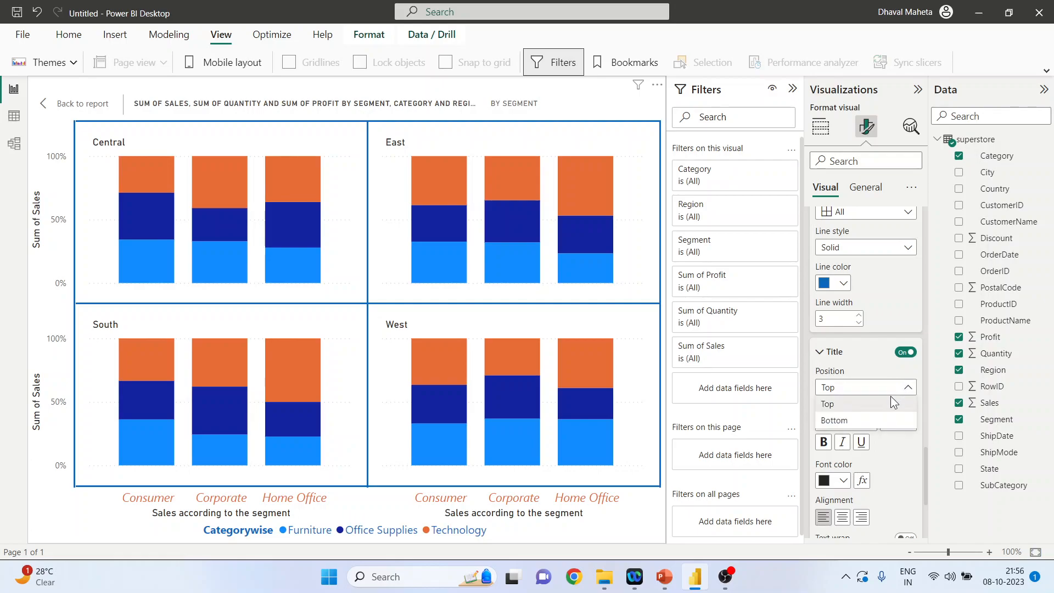
left_click(879, 425)
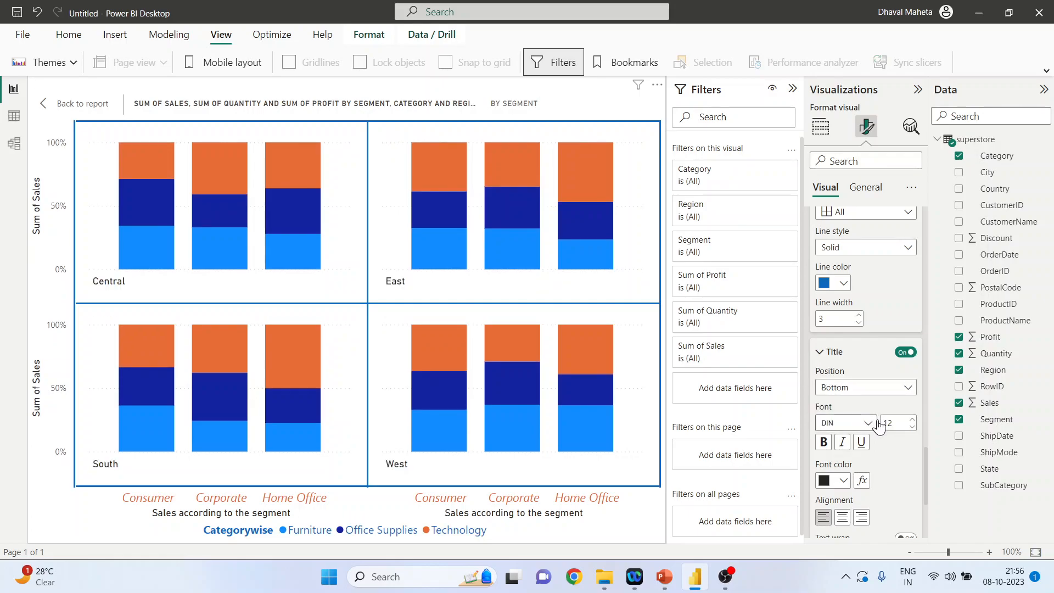
scroll(889, 439, "down", 2)
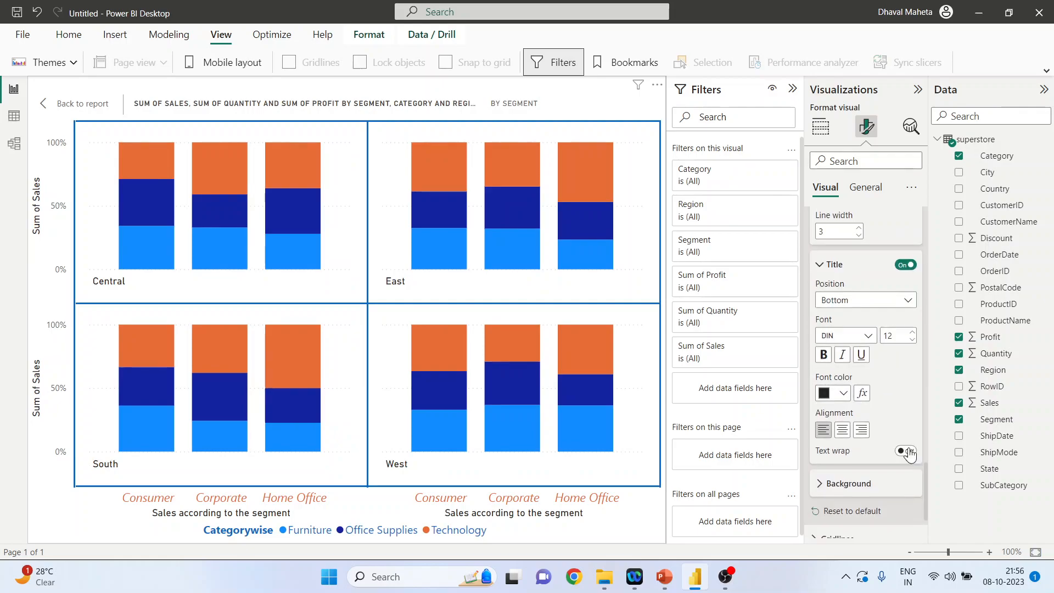
left_click(843, 420)
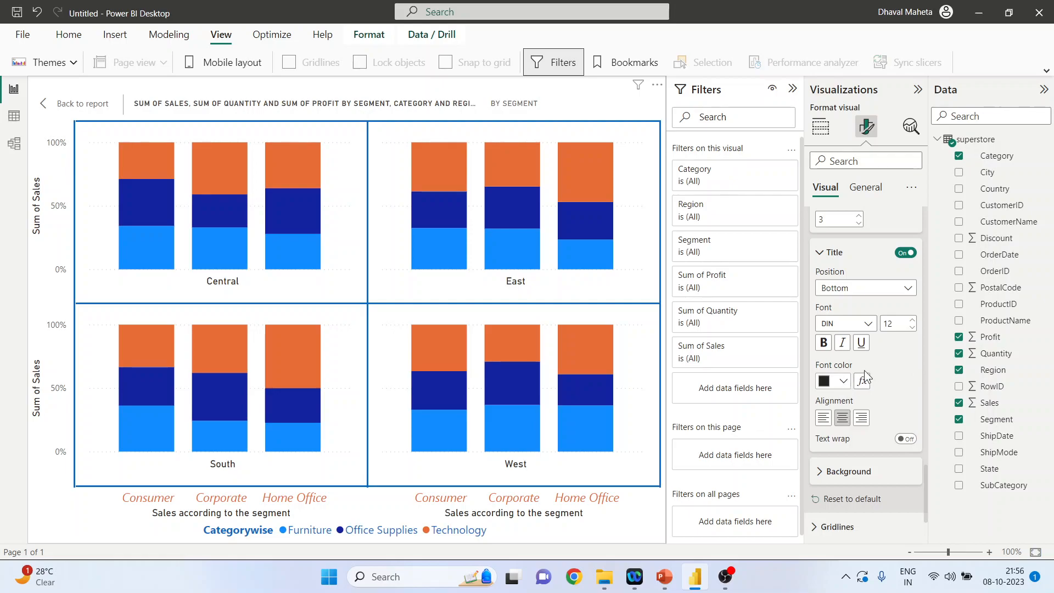
- Give the small multiples a light yellow background with 74% transparency
scroll(913, 368, "down", 2)
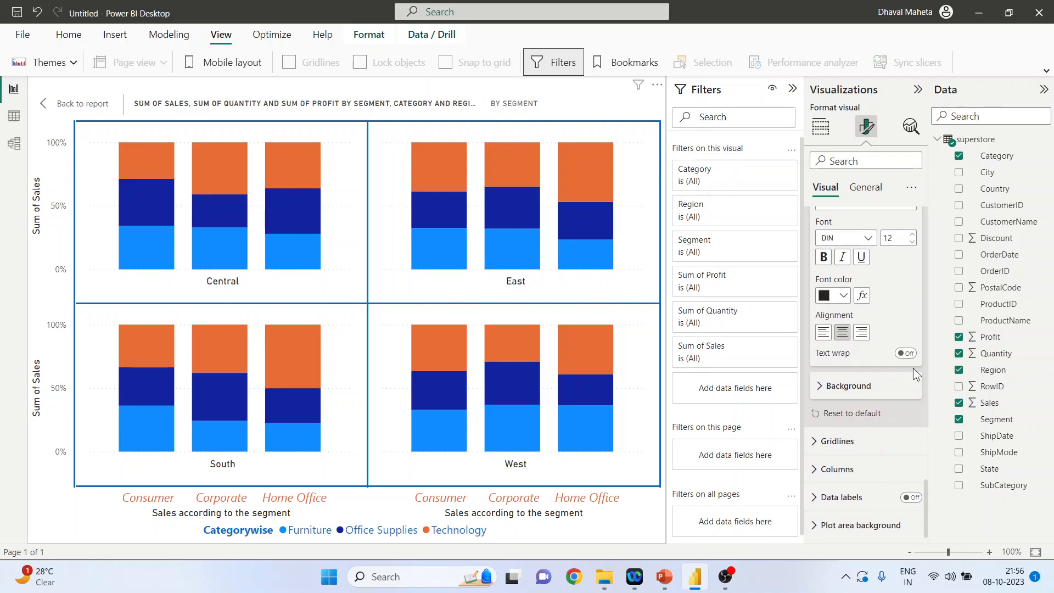
left_click(821, 386)
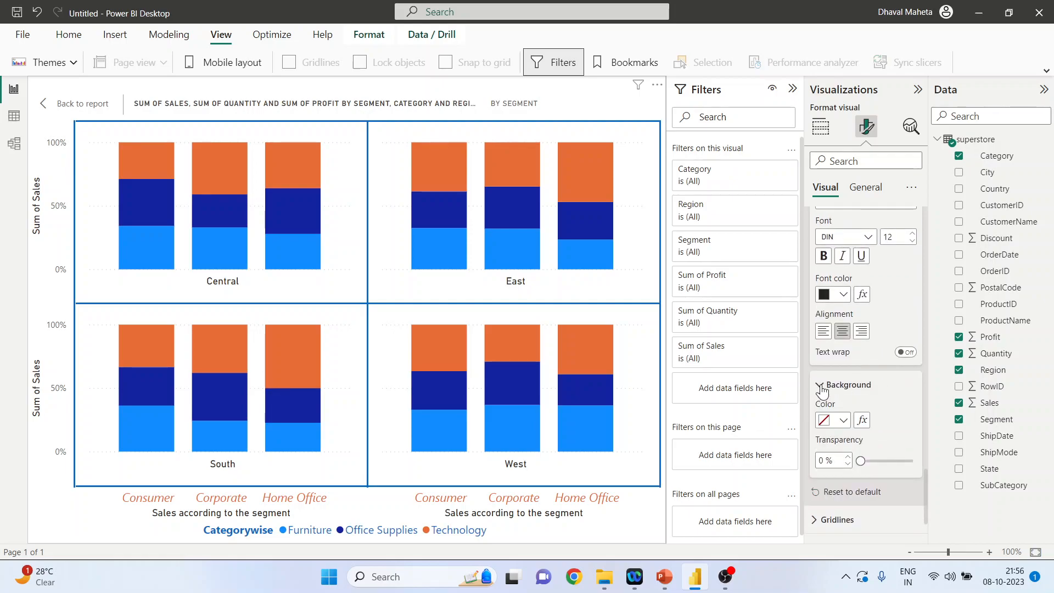
left_click(843, 420)
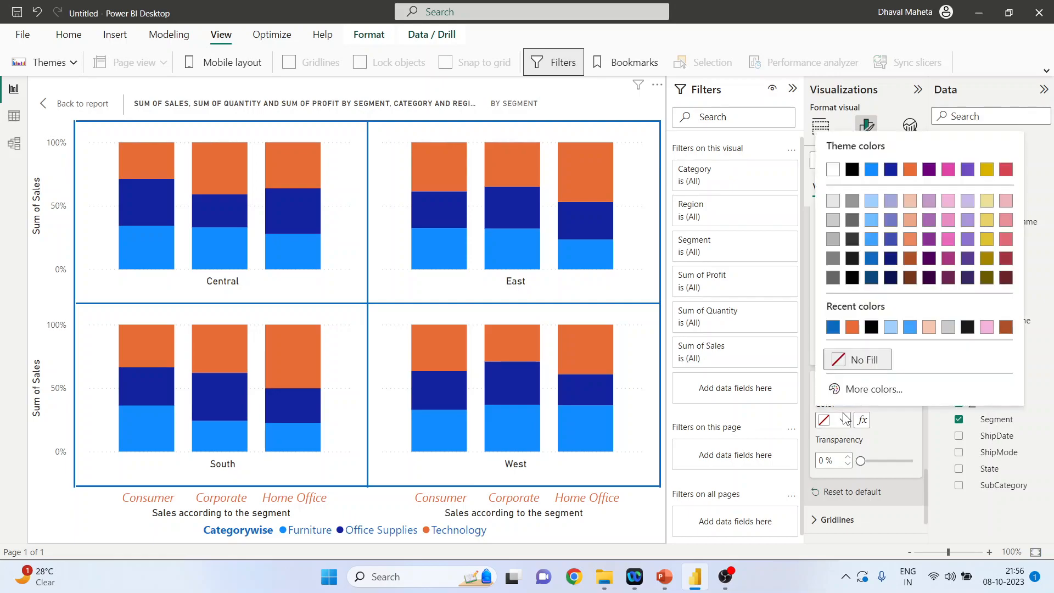
left_click(988, 202)
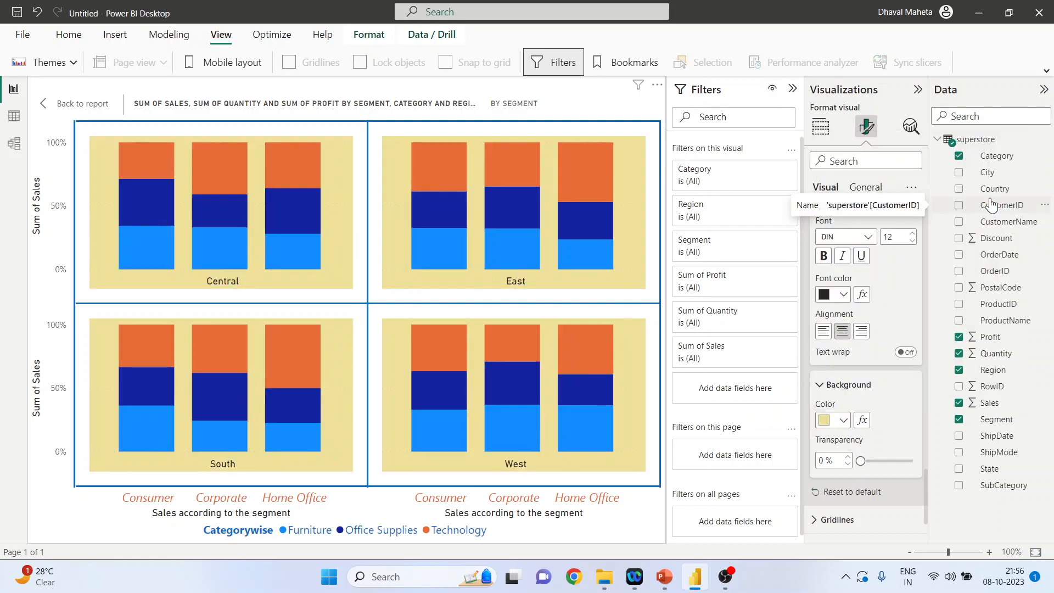
left_click_drag(862, 460, 899, 460)
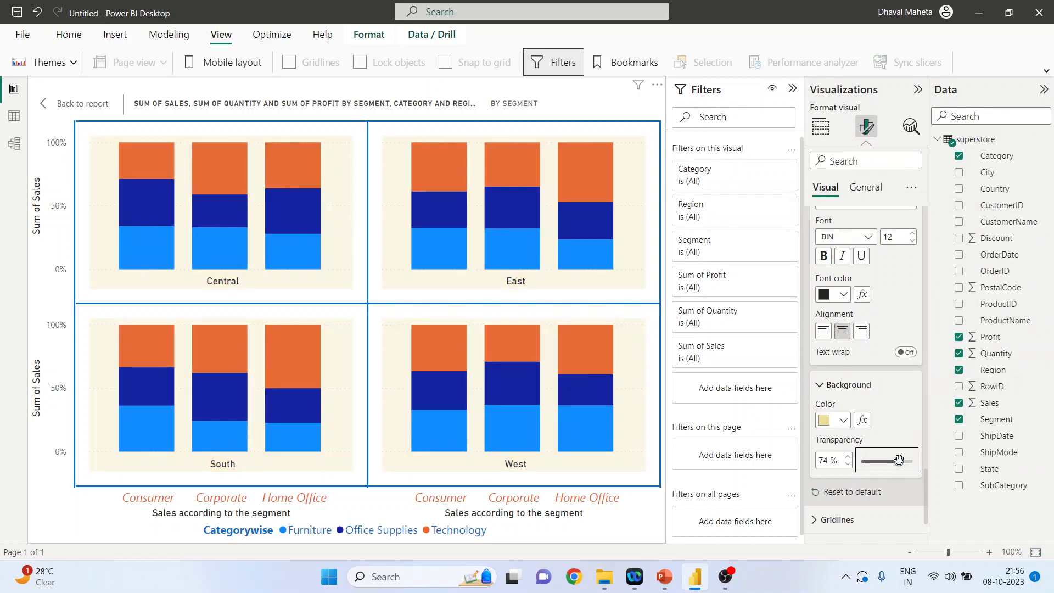
- Turn off the chart's horizontal gridlines
scroll(894, 420, "down", 3)
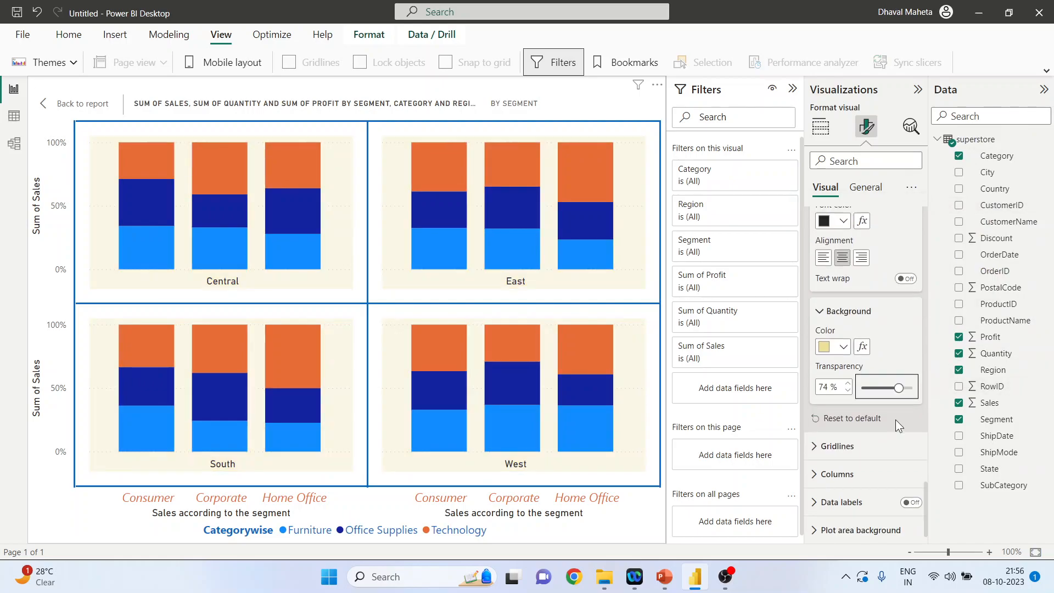
left_click(811, 446)
scroll(898, 463, "down", 3)
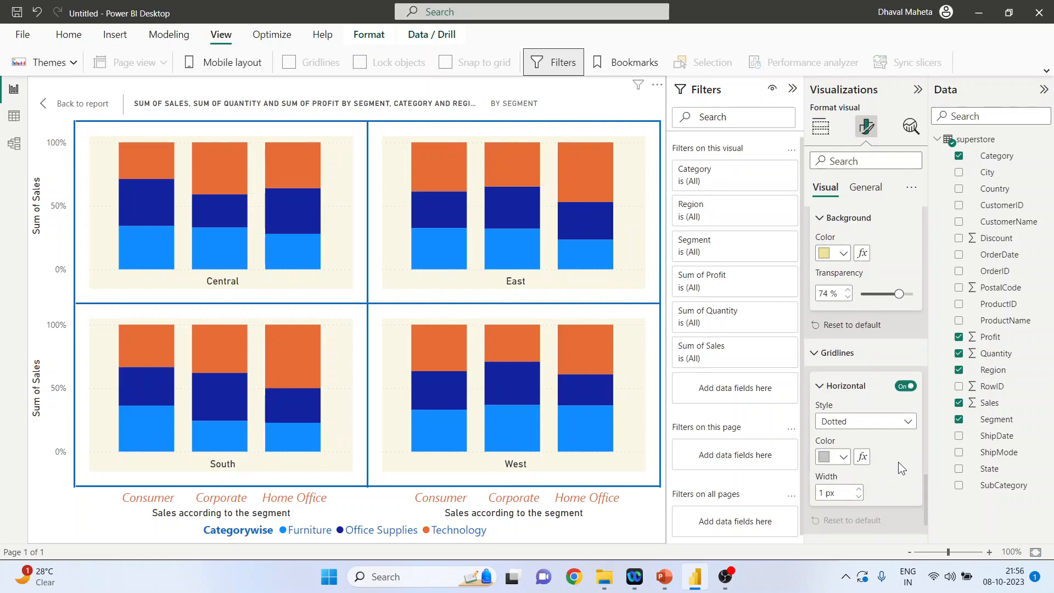
scroll(898, 462, "down", 1)
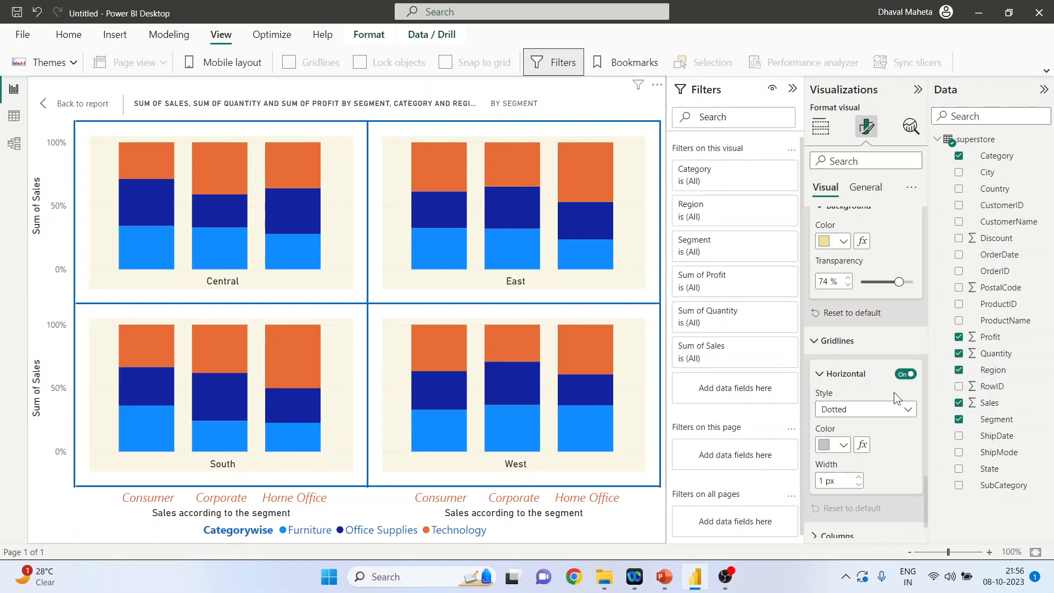
left_click(904, 375)
- Change the Office Supplies column color to black
scroll(900, 381, "down", 3)
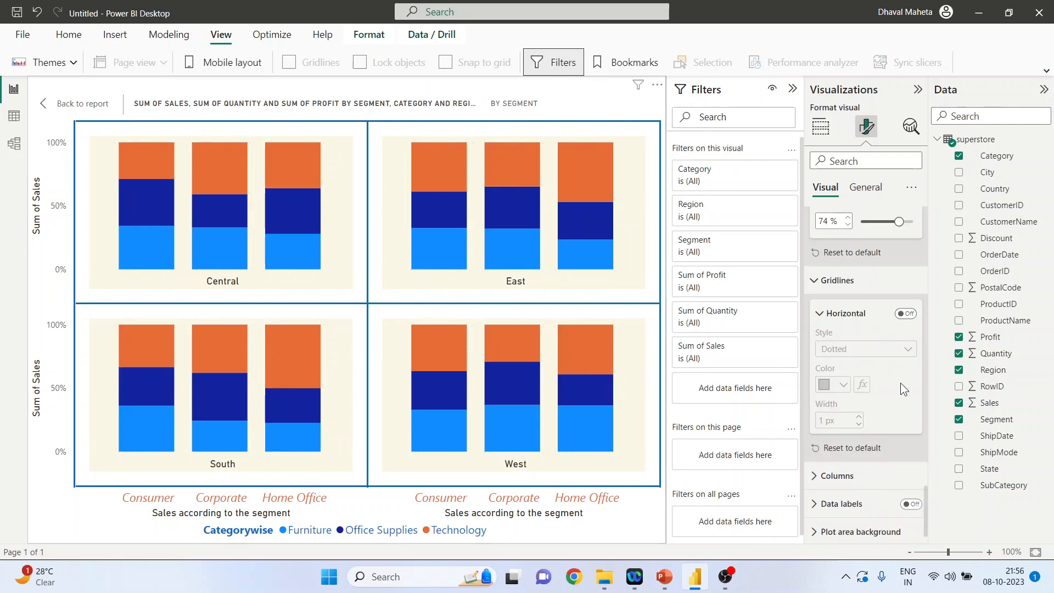
left_click(818, 467)
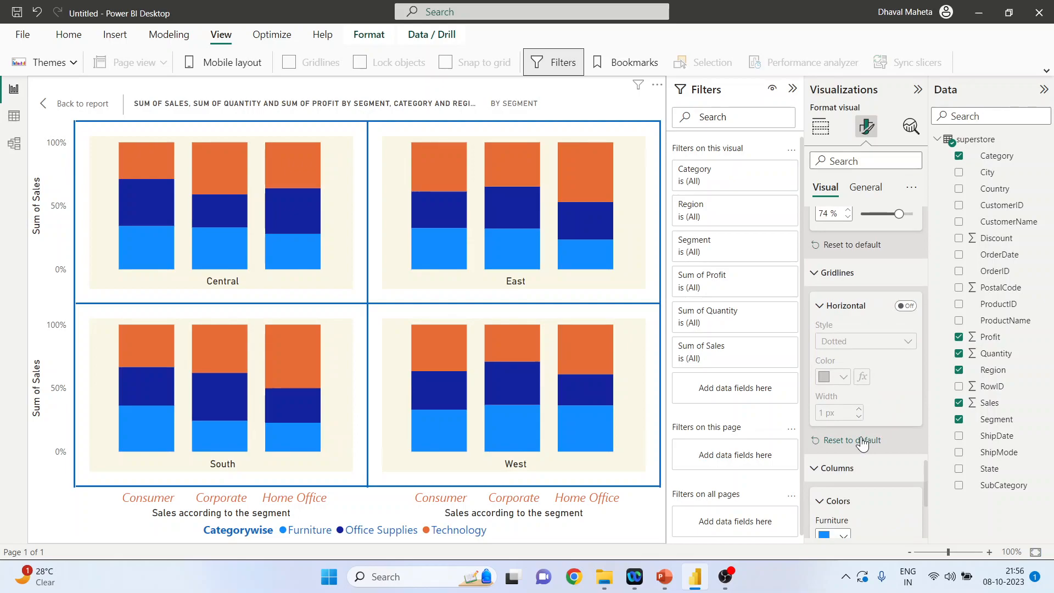
scroll(860, 439, "down", 5)
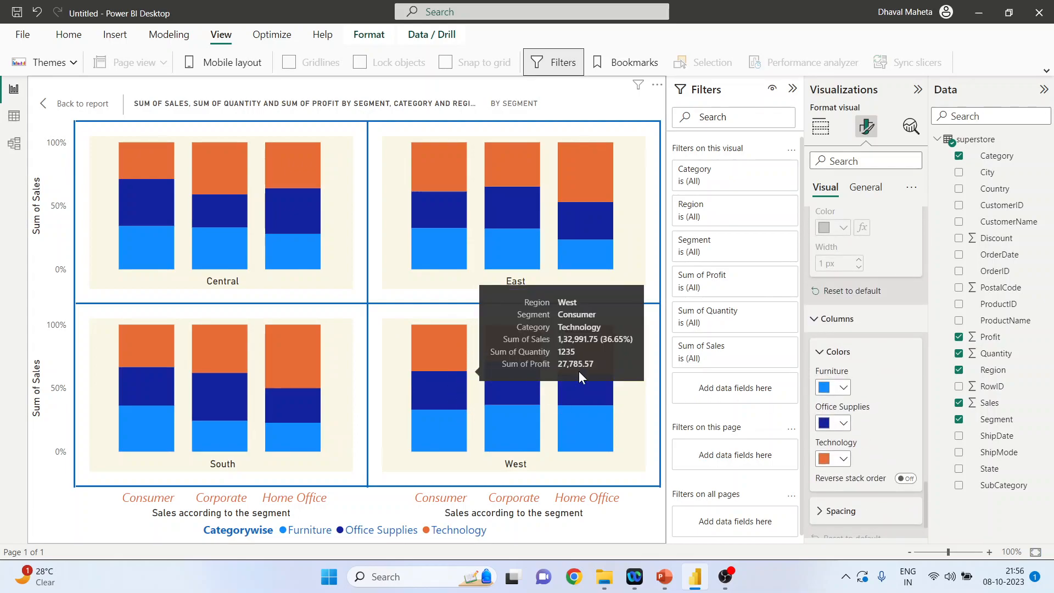
left_click(844, 423)
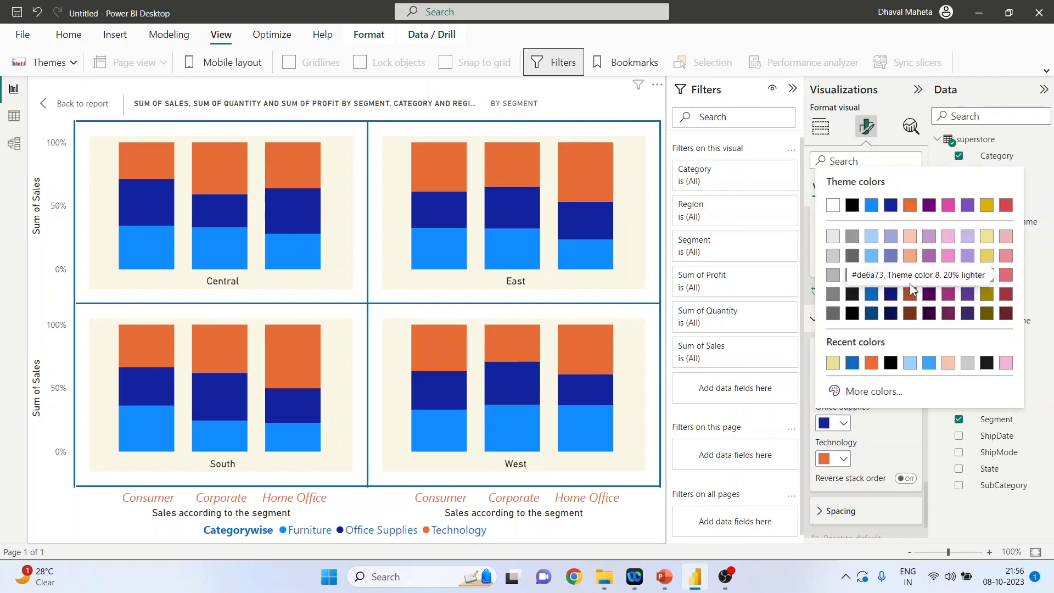
left_click(853, 314)
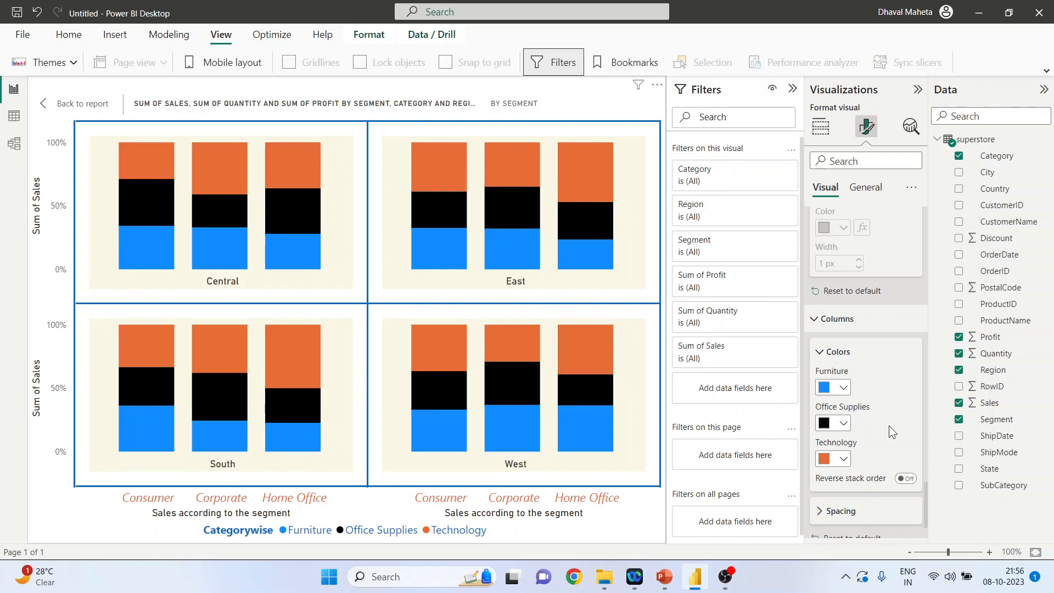
- Turn on the reverse stack order for the chart's columns
left_click(906, 479)
left_click(906, 479)
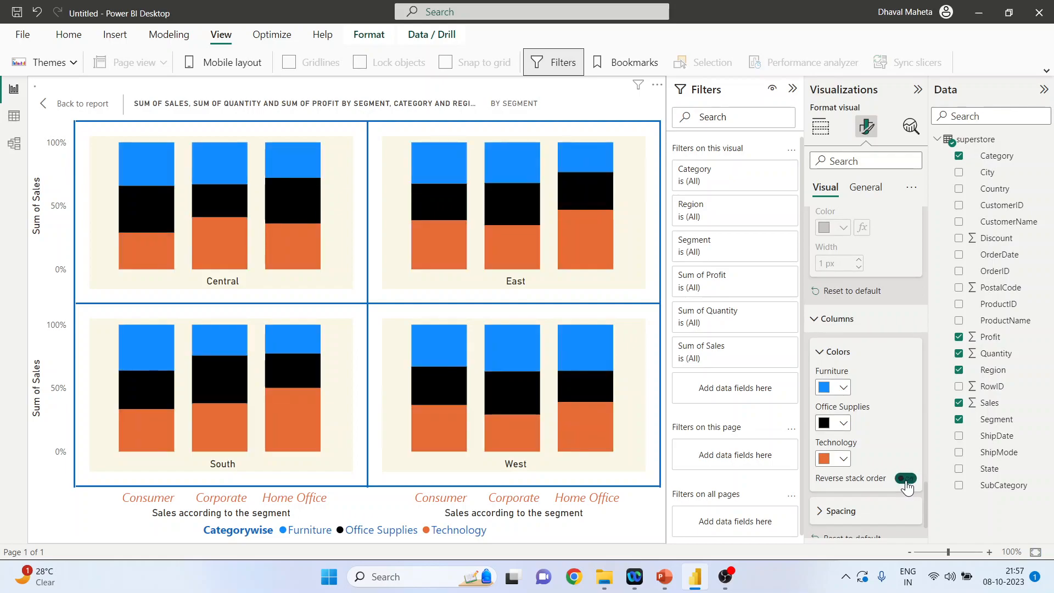
left_click(906, 479)
- Set the inner padding of the column spacing to 30 px
scroll(857, 411, "down", 2)
left_click(824, 438)
scroll(875, 425, "down", 2)
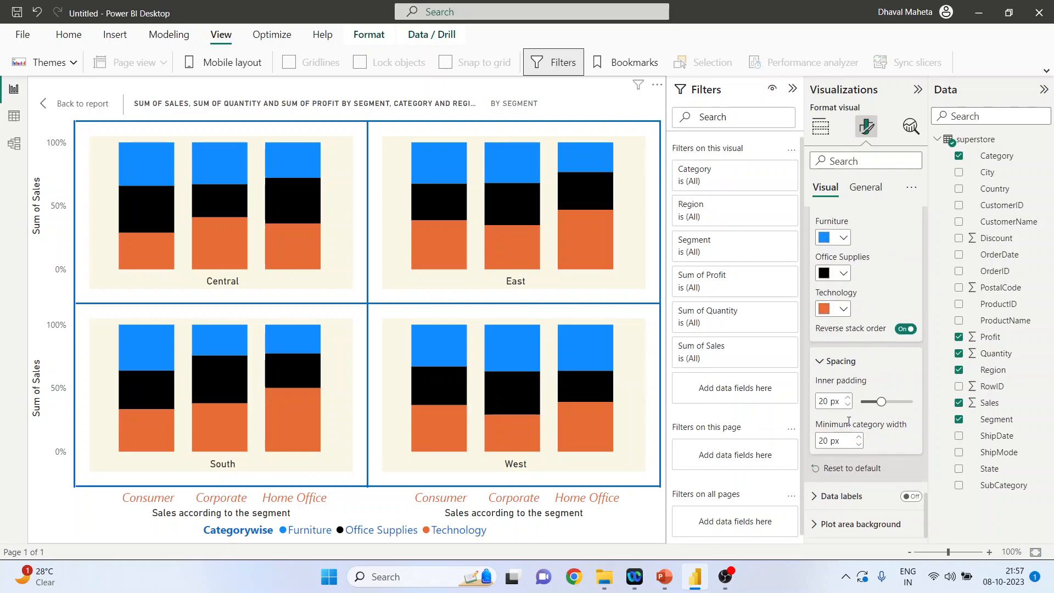
left_click(848, 398)
left_click(849, 399)
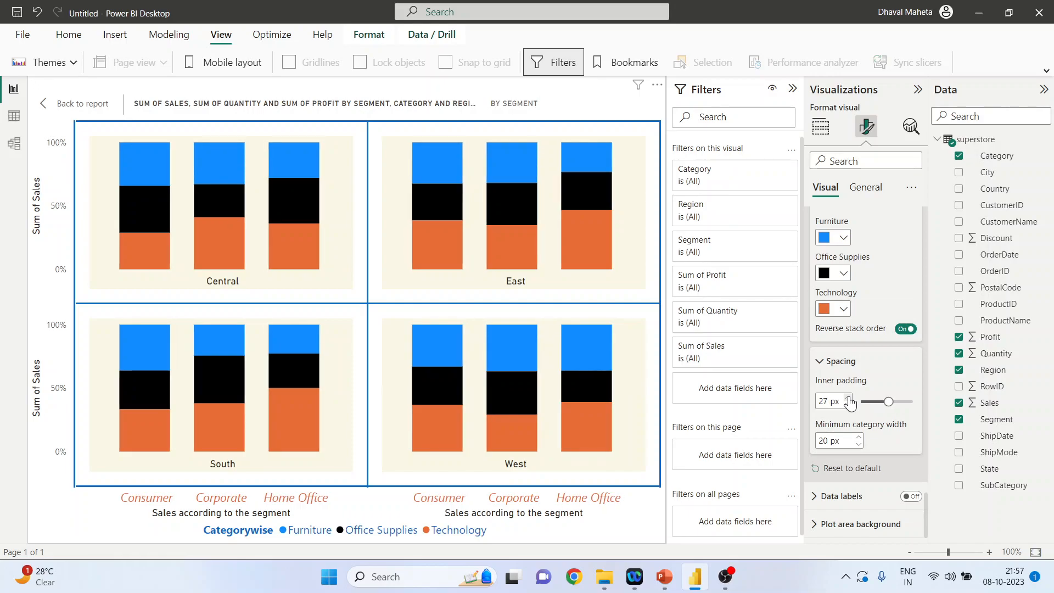
left_click(849, 399)
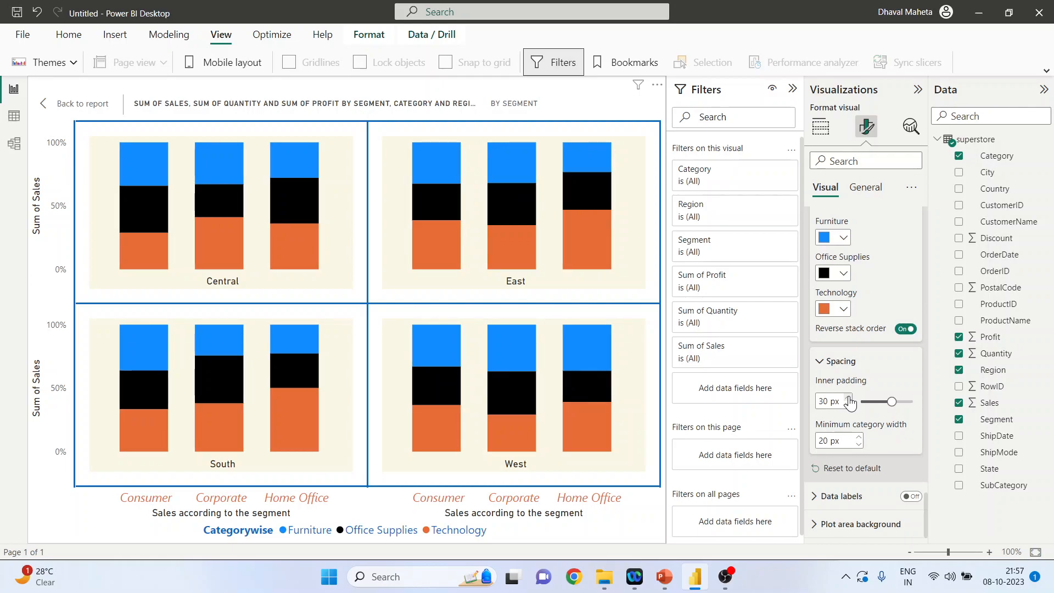
left_click(819, 362)
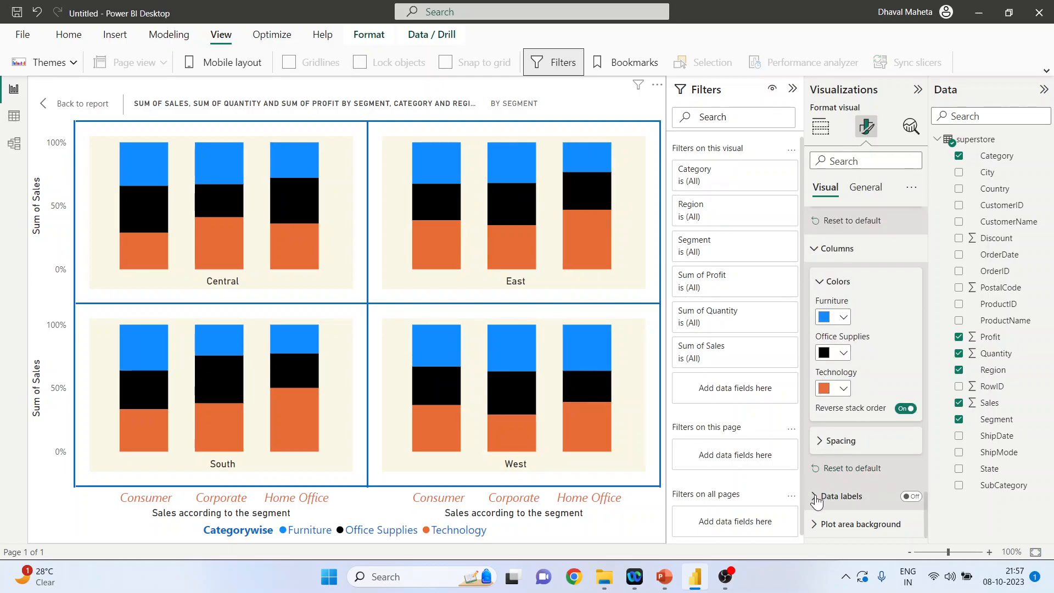
- Turn on data labels for all series of the chart
left_click(835, 495)
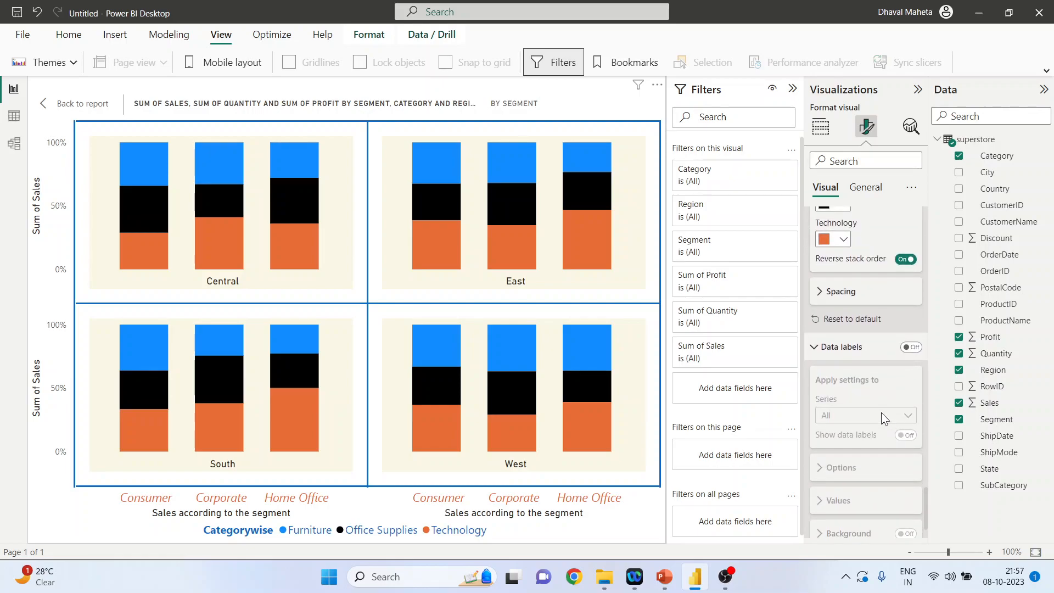
left_click(915, 354)
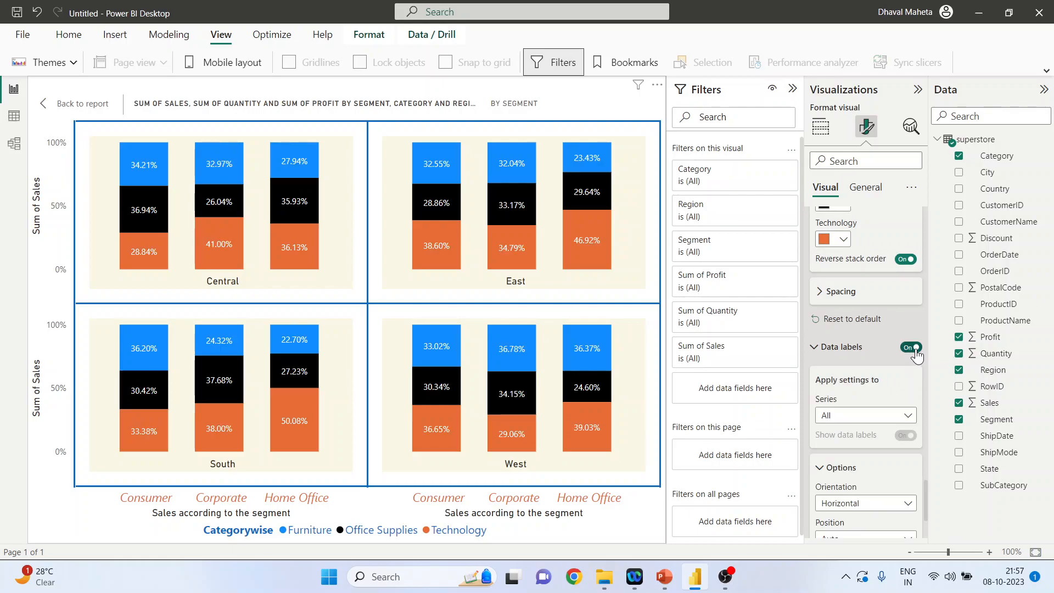
scroll(910, 373, "down", 2)
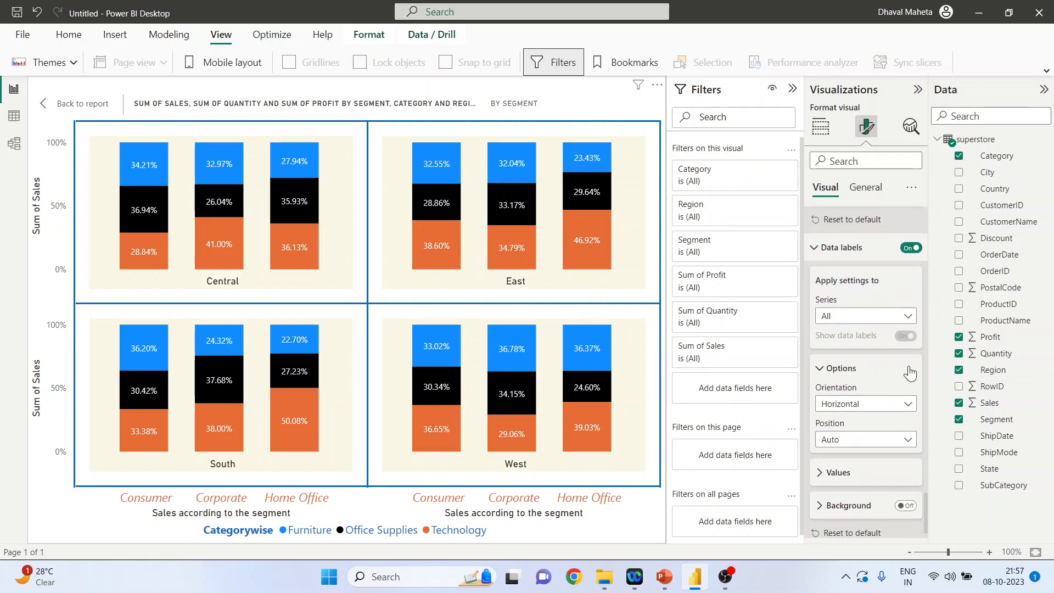
- Try Vertical orientation and the Inside end position on the data labels, restoring Auto position and Horizontal orientation
left_click(906, 405)
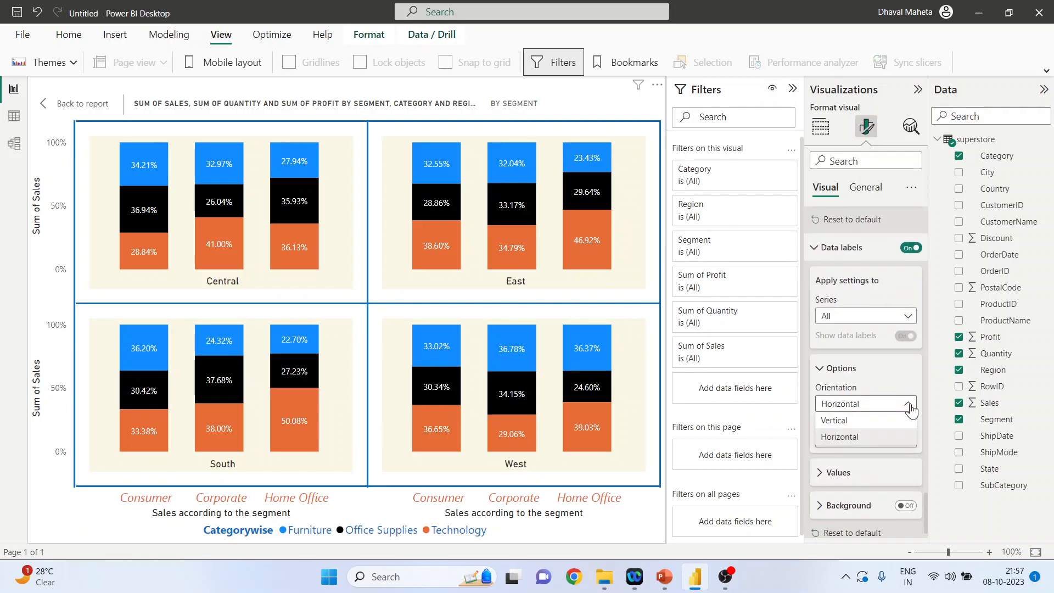
left_click(881, 420)
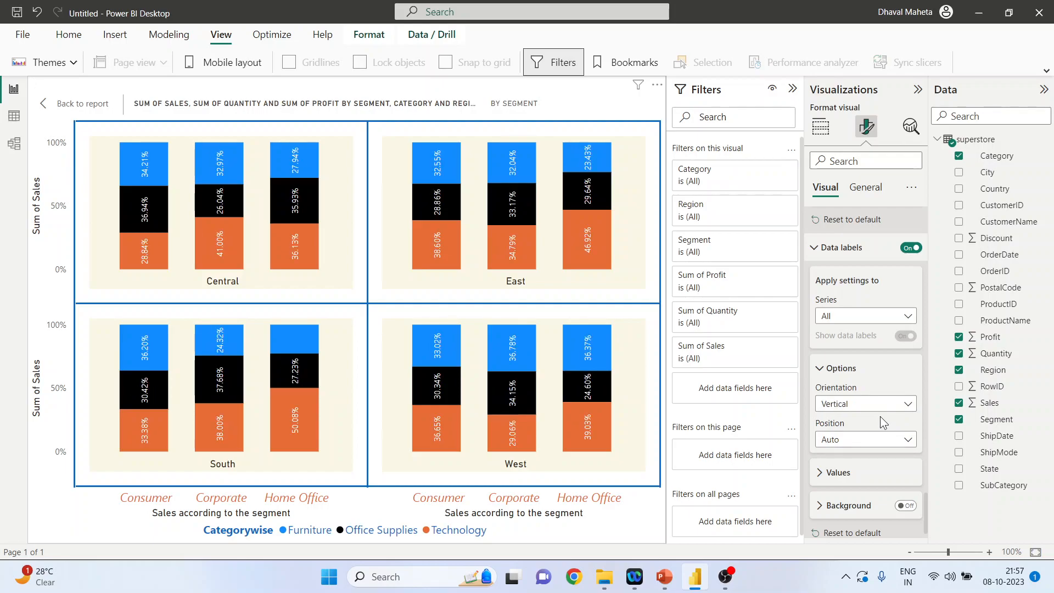
left_click(906, 440)
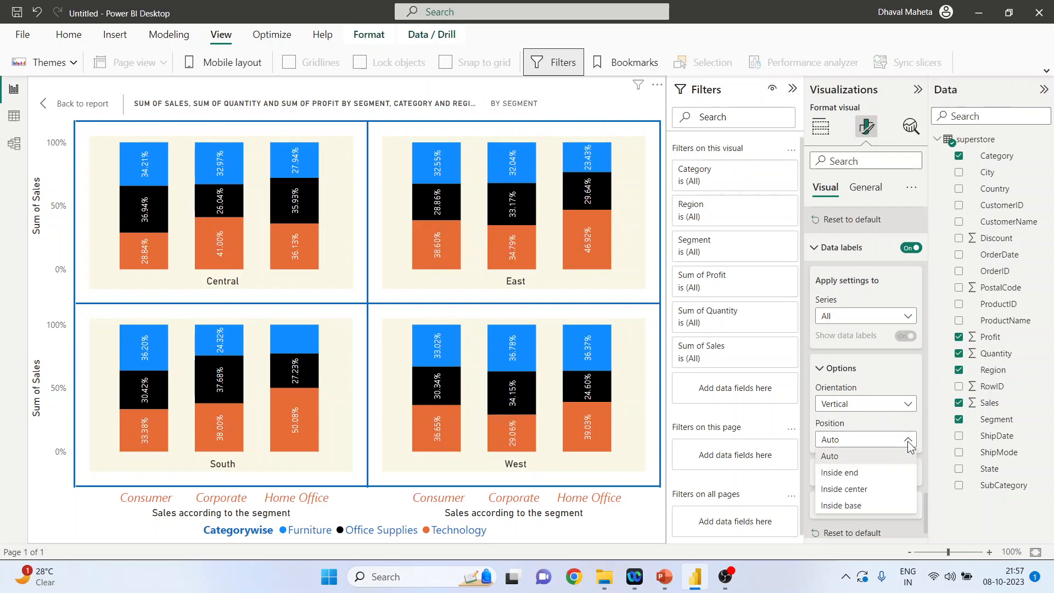
left_click(889, 477)
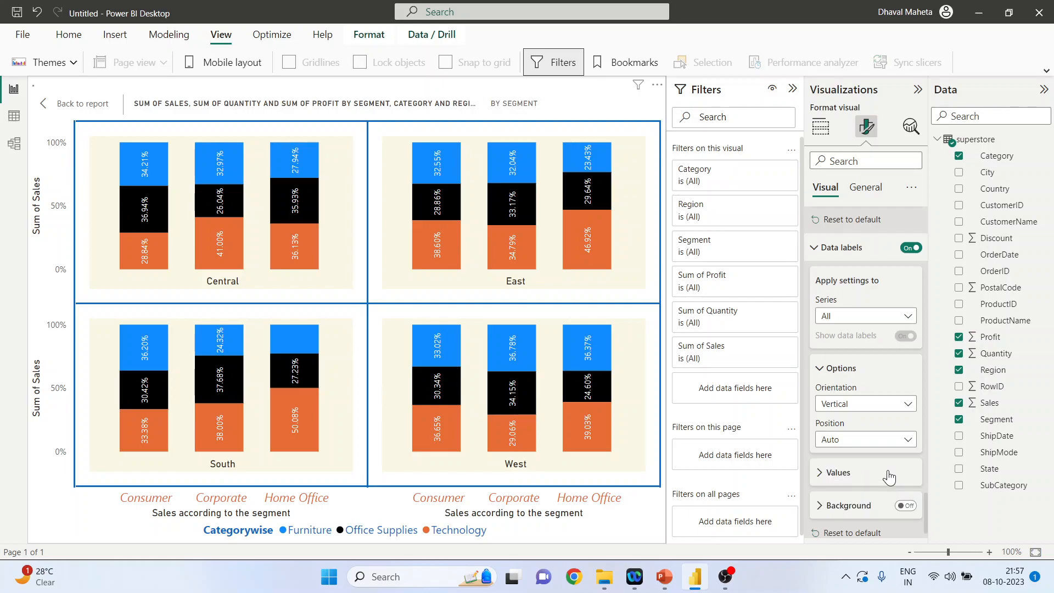
left_click(911, 446)
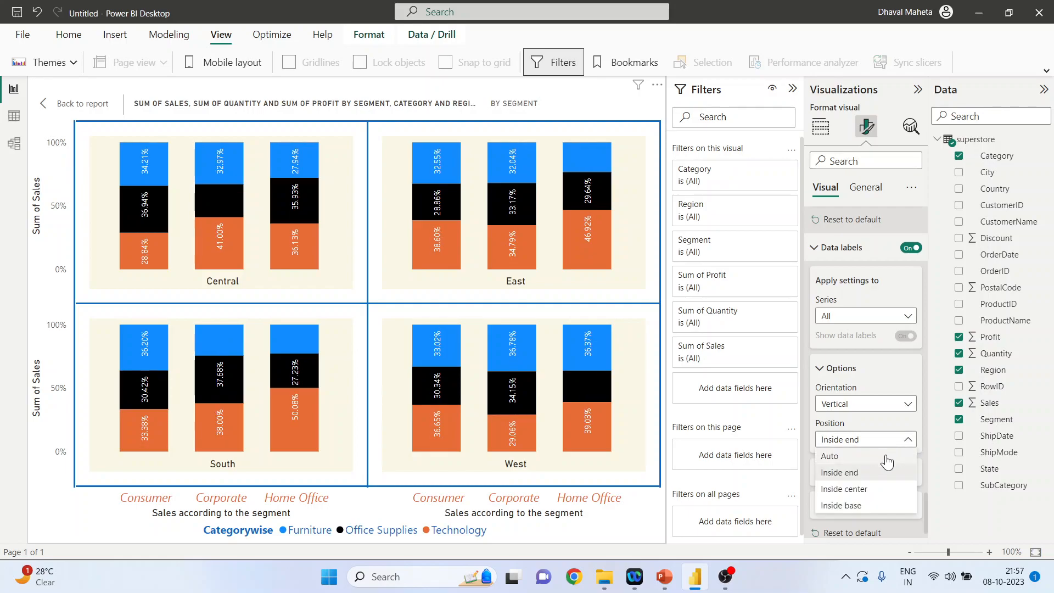
left_click(885, 457)
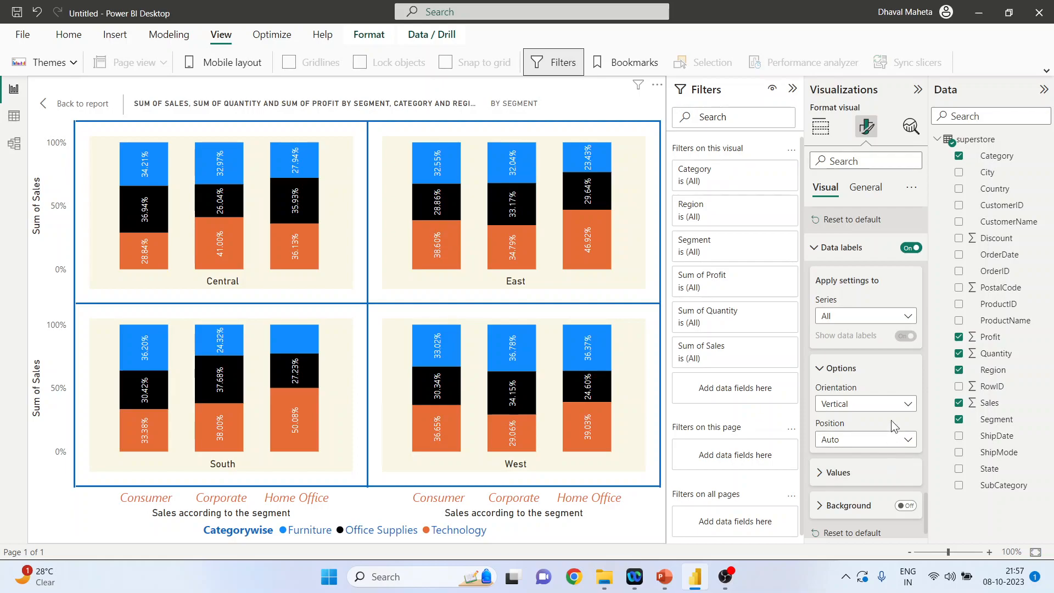
left_click(900, 405)
left_click(880, 437)
- Set the font size of the data label values to 11
scroll(881, 436, "down", 3)
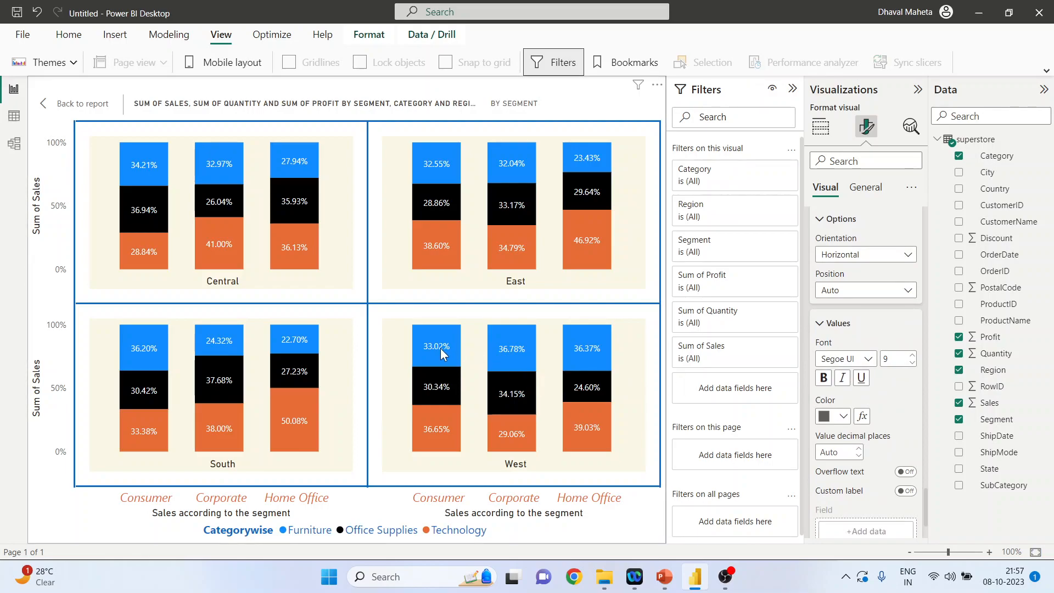
mouse_move(450, 355)
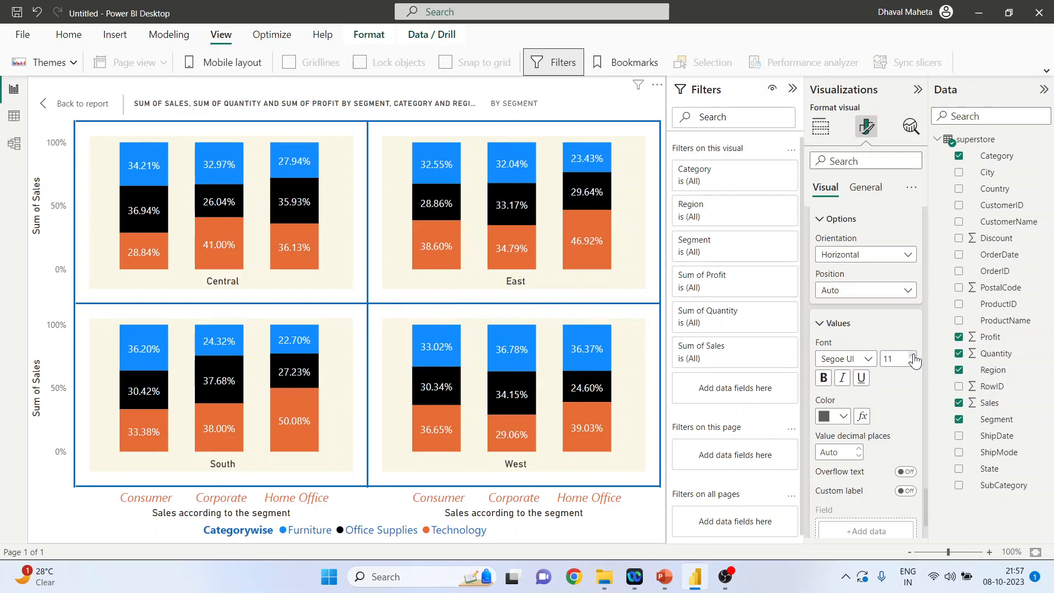
- Give the data labels a yellow background with 55% transparency
scroll(908, 397, "down", 3)
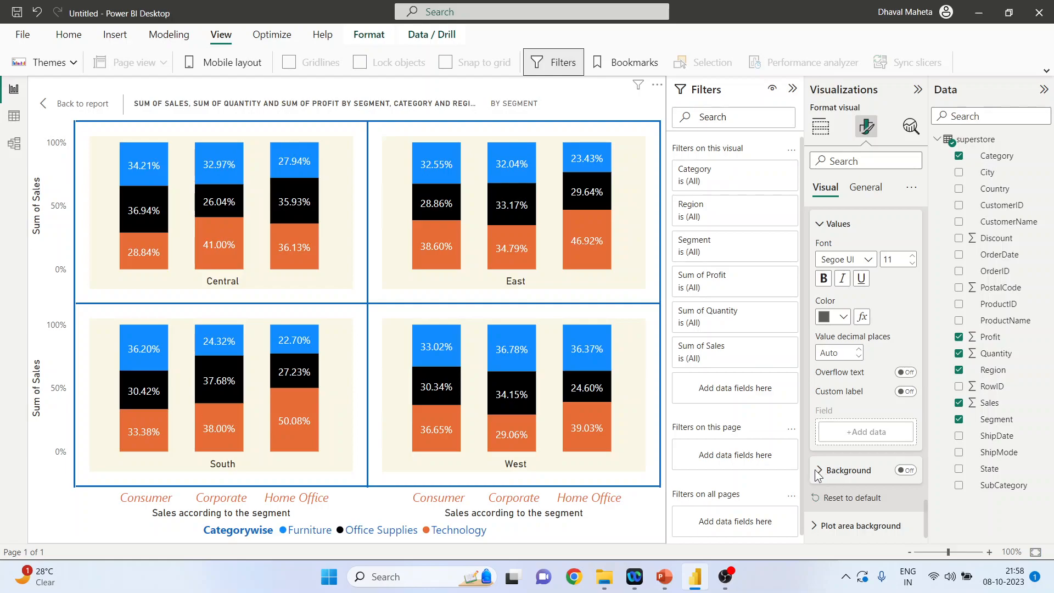
left_click(826, 473)
scroll(851, 456, "down", 1)
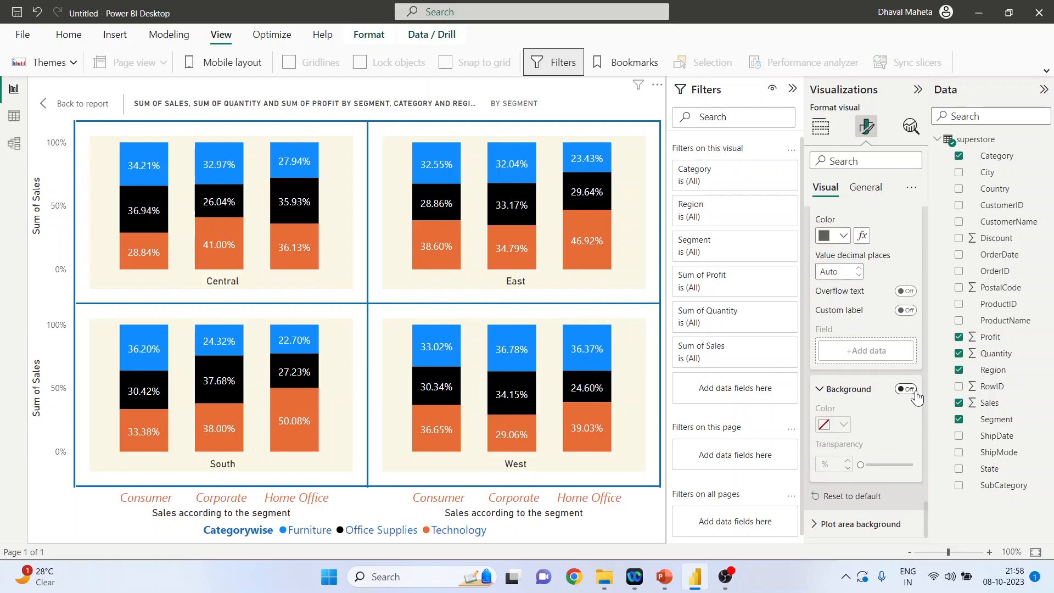
left_click(906, 389)
left_click(844, 425)
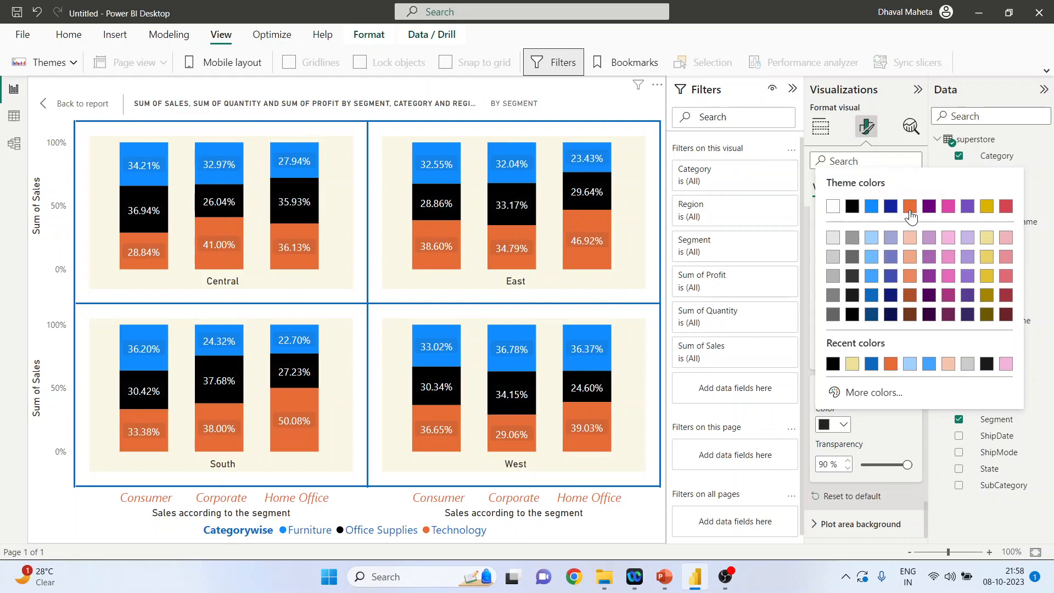
left_click(988, 258)
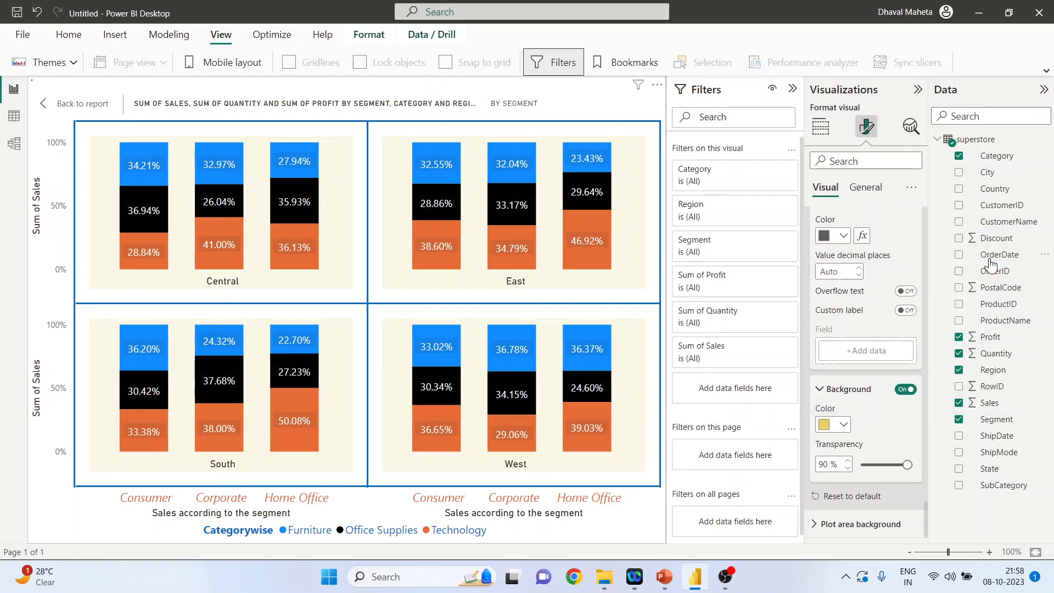
mouse_move(907, 464)
left_mouse_down()
mouse_move(880, 464)
mouse_move(889, 465)
left_mouse_up()
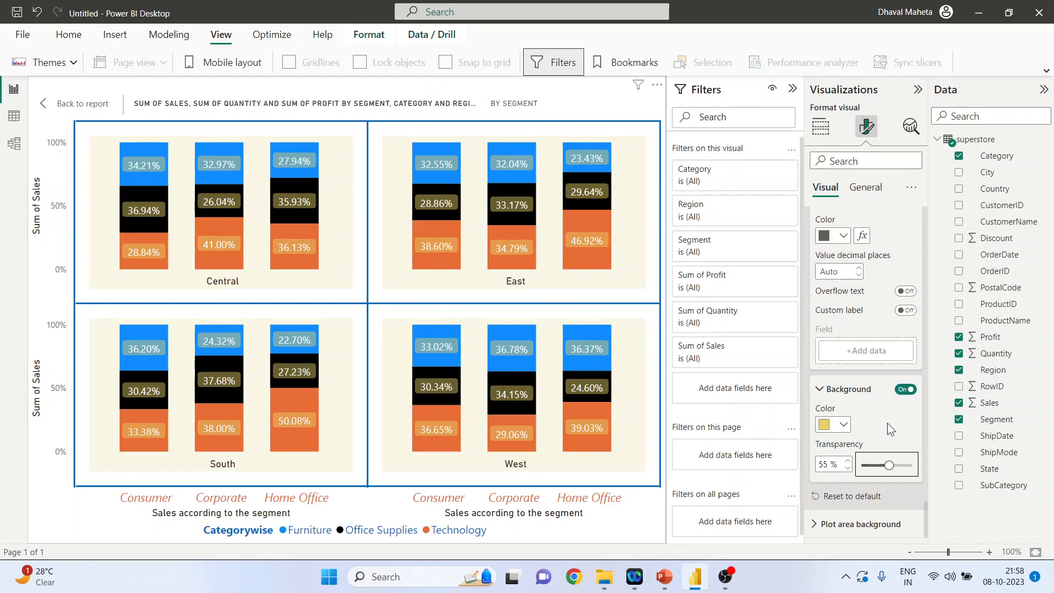
left_click(821, 390)
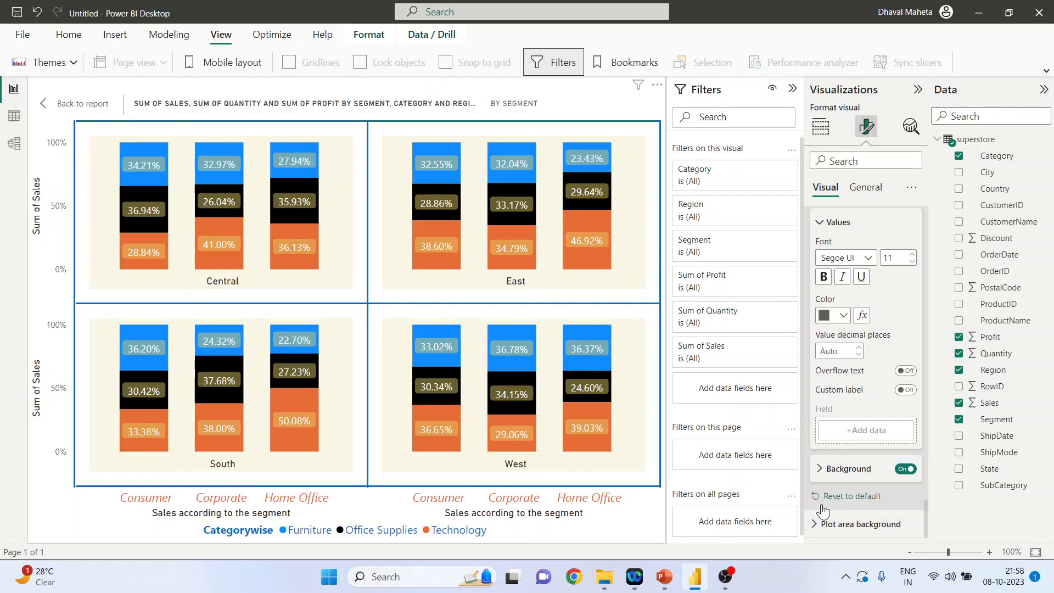
left_click(815, 525)
scroll(848, 498, "down", 3)
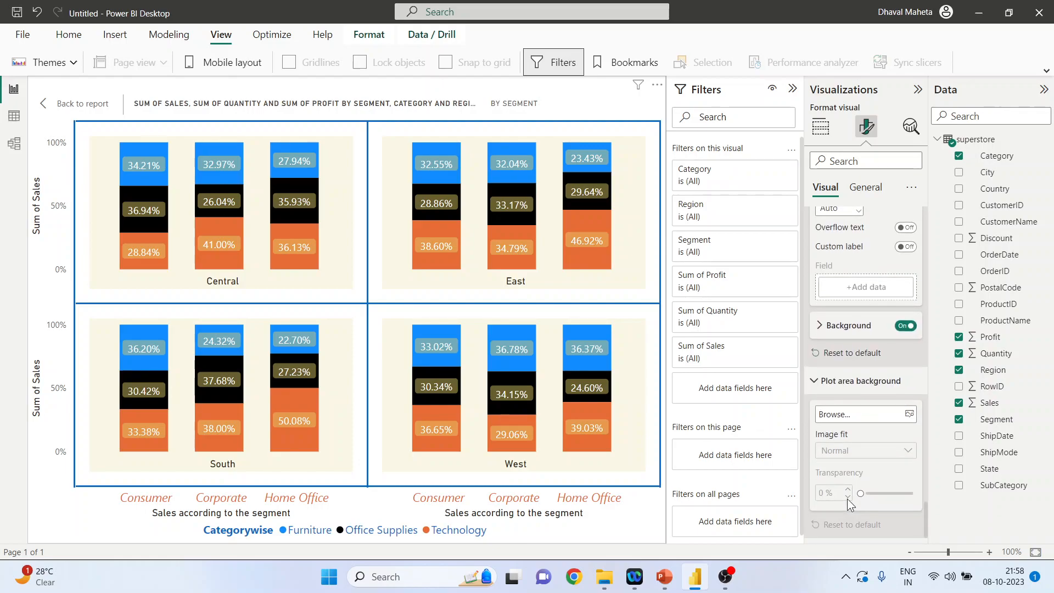
left_click(907, 419)
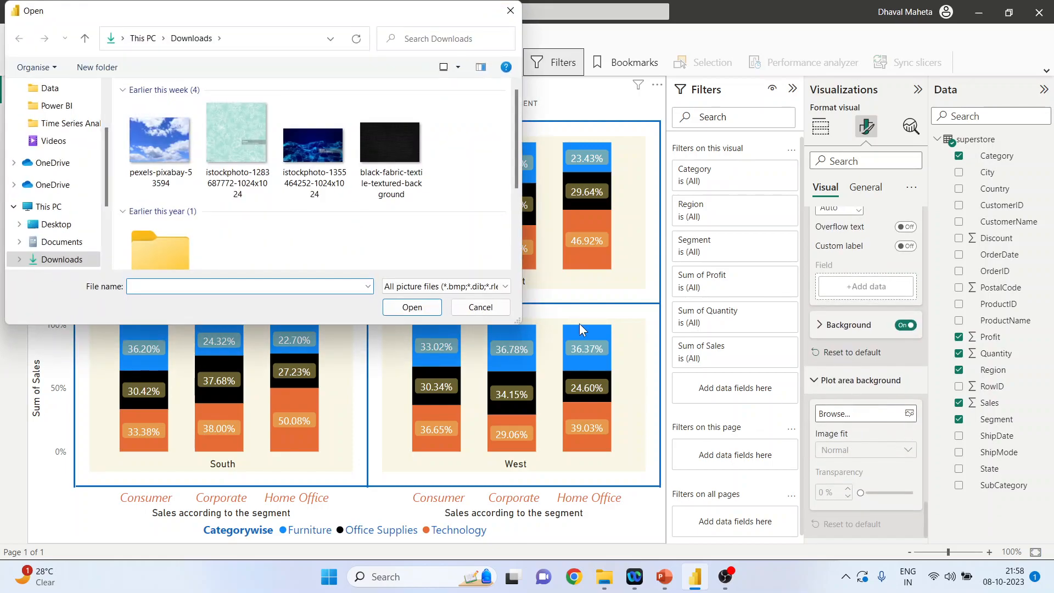
left_click(420, 308)
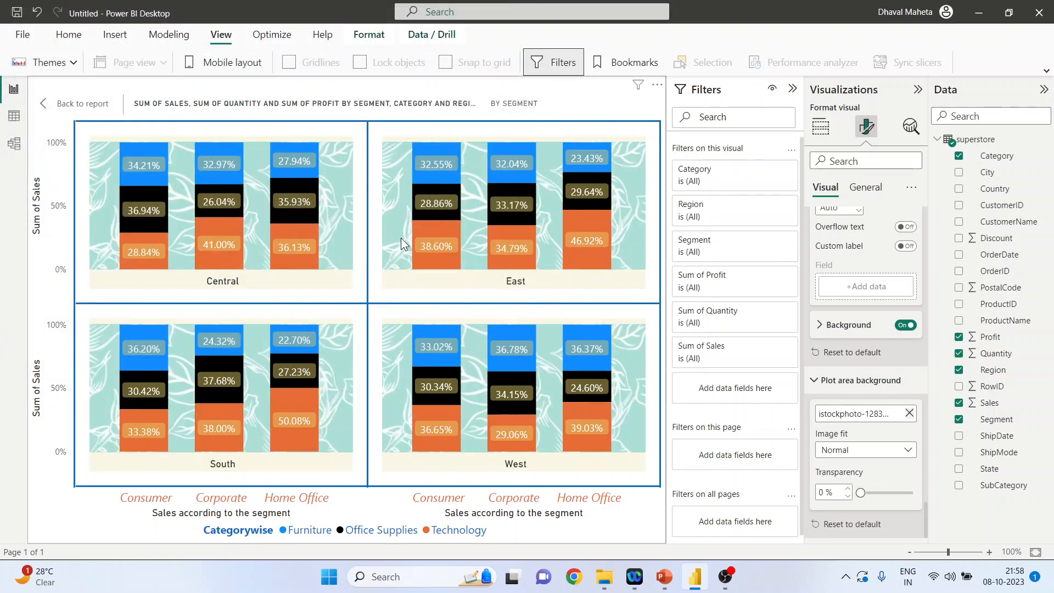
left_click_drag(861, 493, 892, 495)
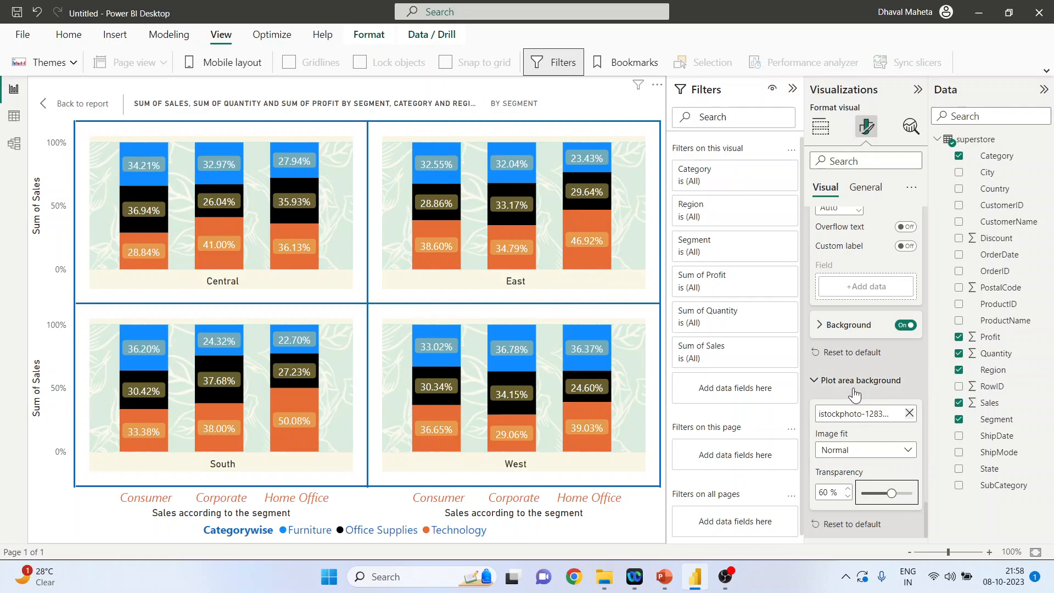
- Return from focus mode to the report page and set the chart's height to 292
left_click(866, 188)
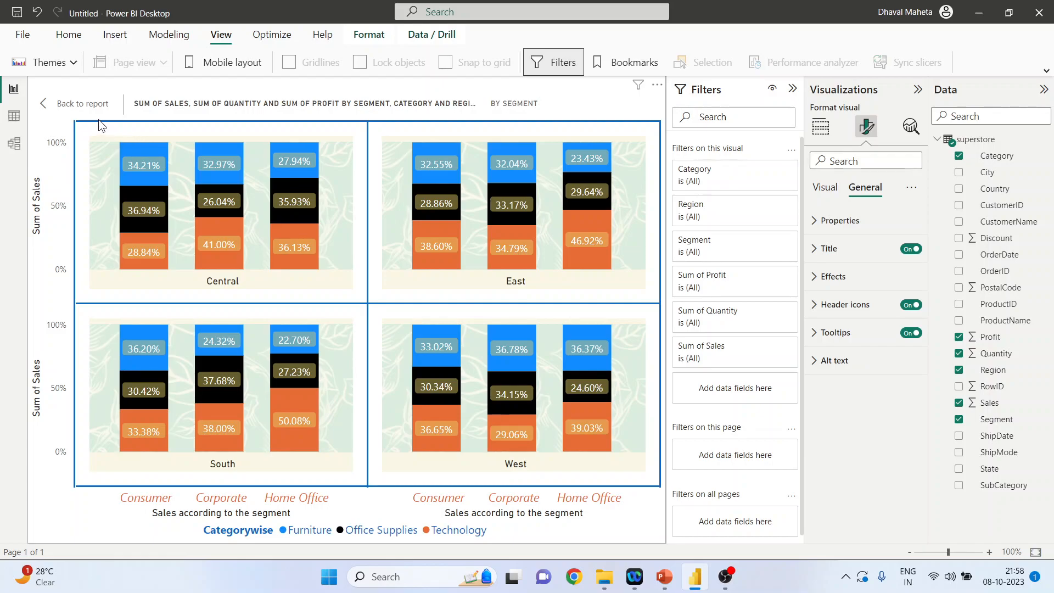
left_click(68, 102)
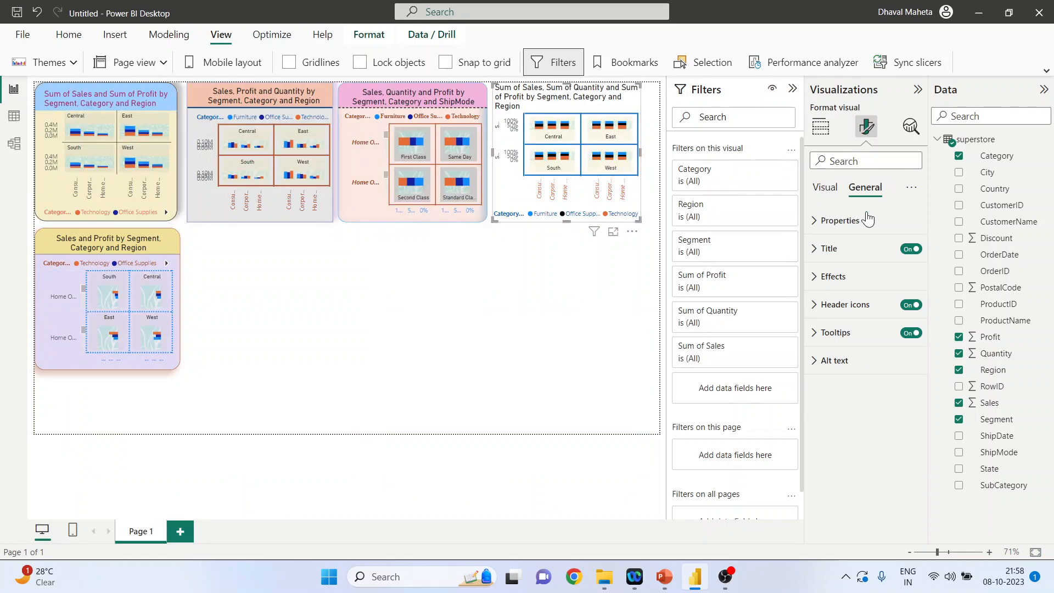
left_click(814, 223)
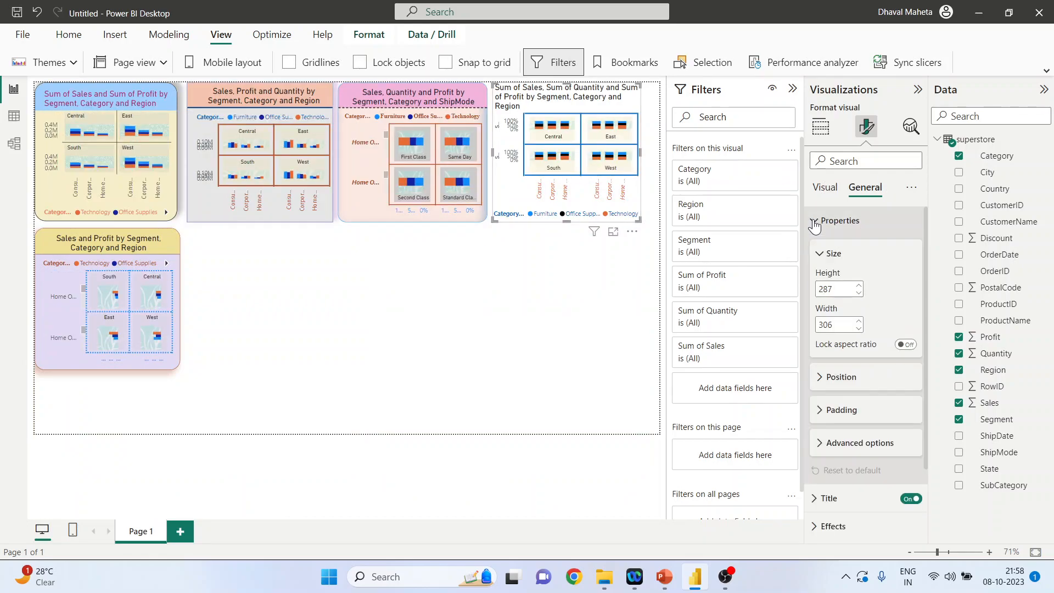
left_click(860, 287)
left_click(860, 287)
left_click(860, 287)
left_click(860, 287)
left_click(860, 287)
left_click(861, 287)
left_click(861, 287)
left_click(860, 287)
left_click(860, 287)
left_click(861, 287)
left_click(860, 294)
left_click(860, 294)
left_click(859, 294)
left_click(860, 294)
left_click(859, 294)
- Set the width of the 100% stacked column chart to 317
left_click(860, 321)
left_click(860, 321)
left_click(859, 321)
left_click(860, 321)
left_click(860, 321)
left_click(860, 321)
left_click(860, 322)
left_click(859, 321)
left_click(859, 321)
left_click(859, 321)
left_click(859, 322)
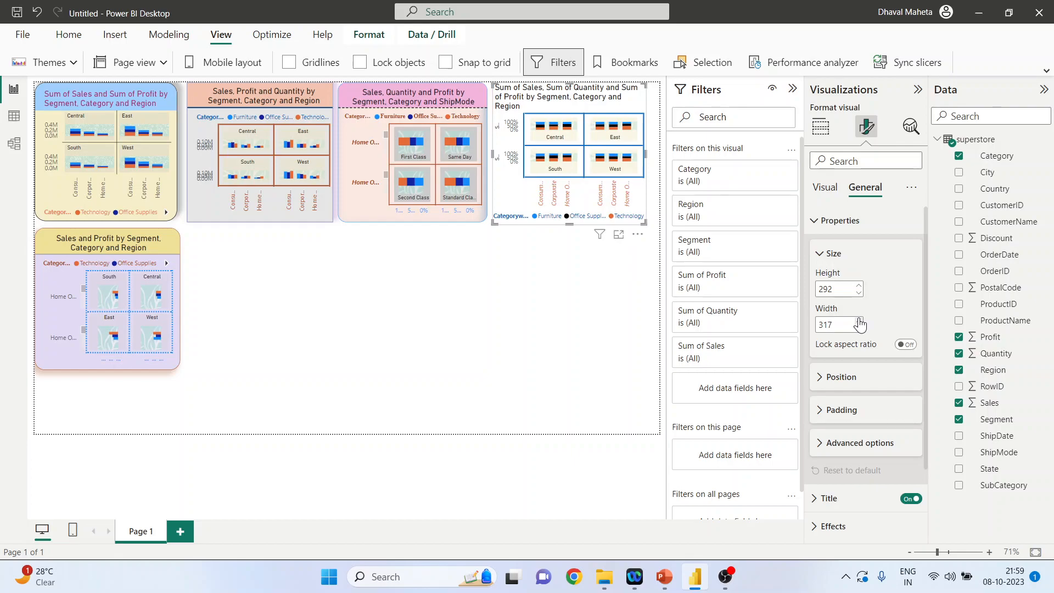
- Position the chart at 943 horizontally and 5 vertically on the page
left_click(822, 258)
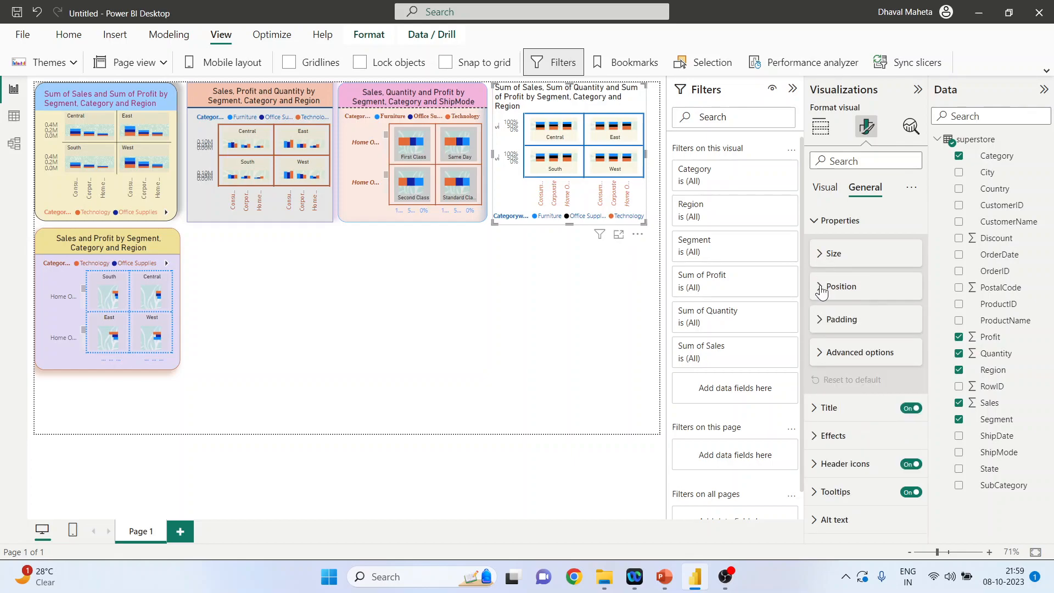
left_click(822, 286)
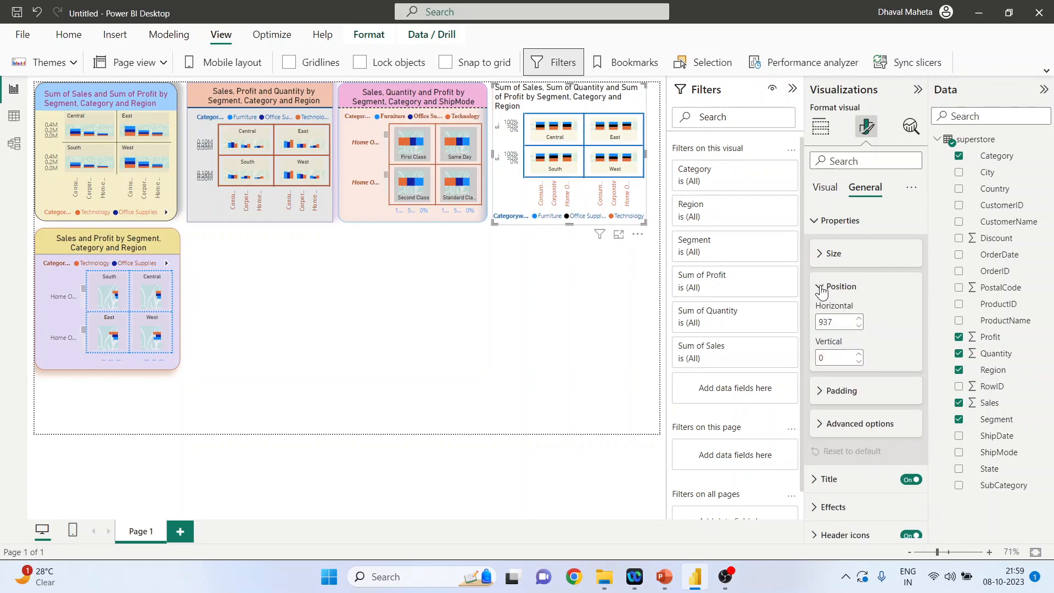
left_click(860, 321)
left_click(859, 321)
left_click(860, 321)
left_click(859, 321)
left_click(859, 321)
left_click(859, 322)
left_click(859, 354)
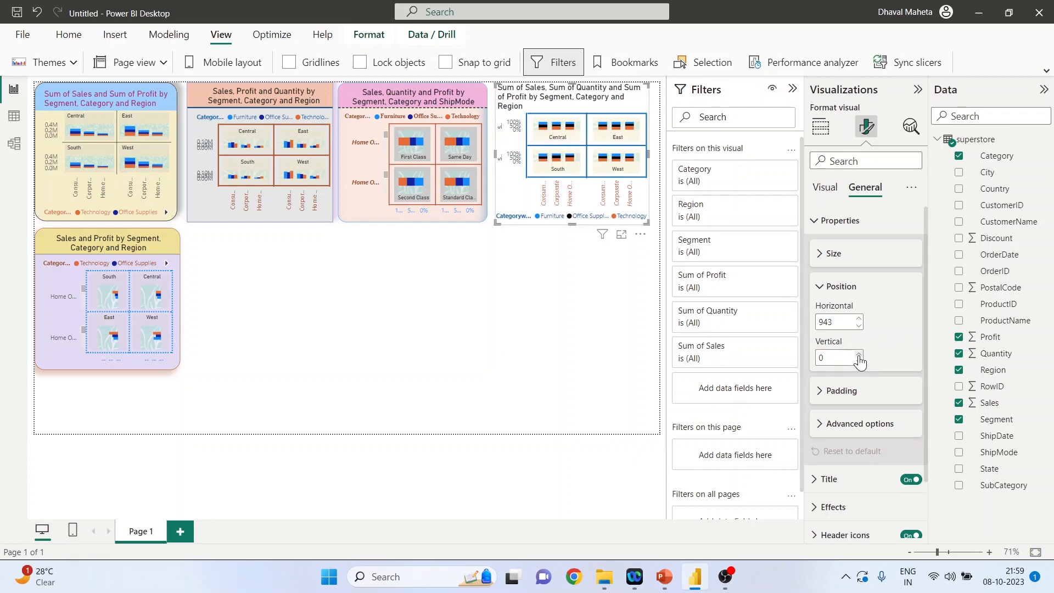
left_click(859, 355)
left_click(860, 355)
left_click(859, 355)
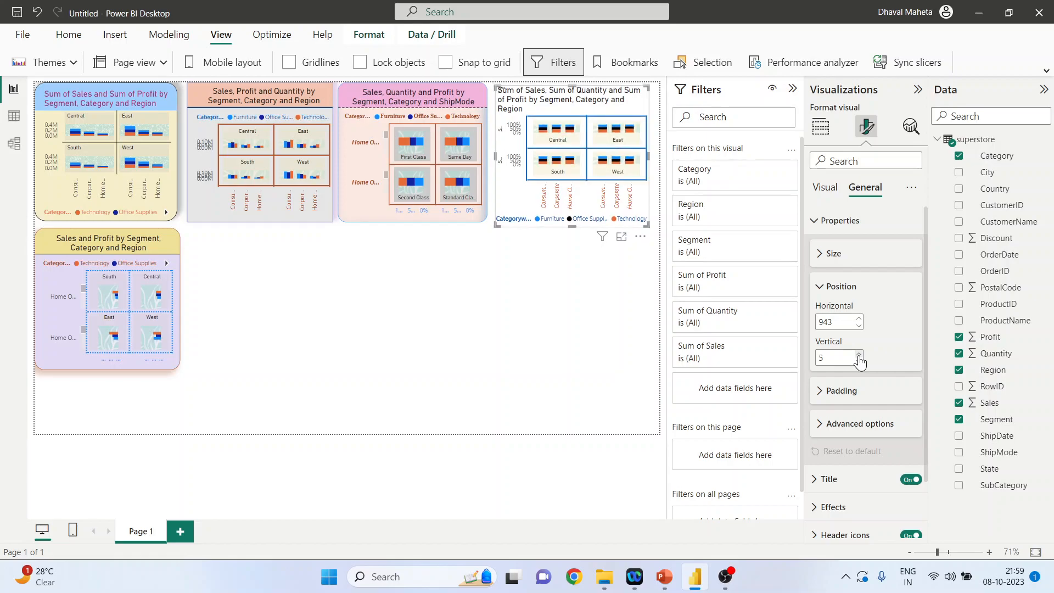
- Set the chart's left padding to 4 px
left_click(842, 391)
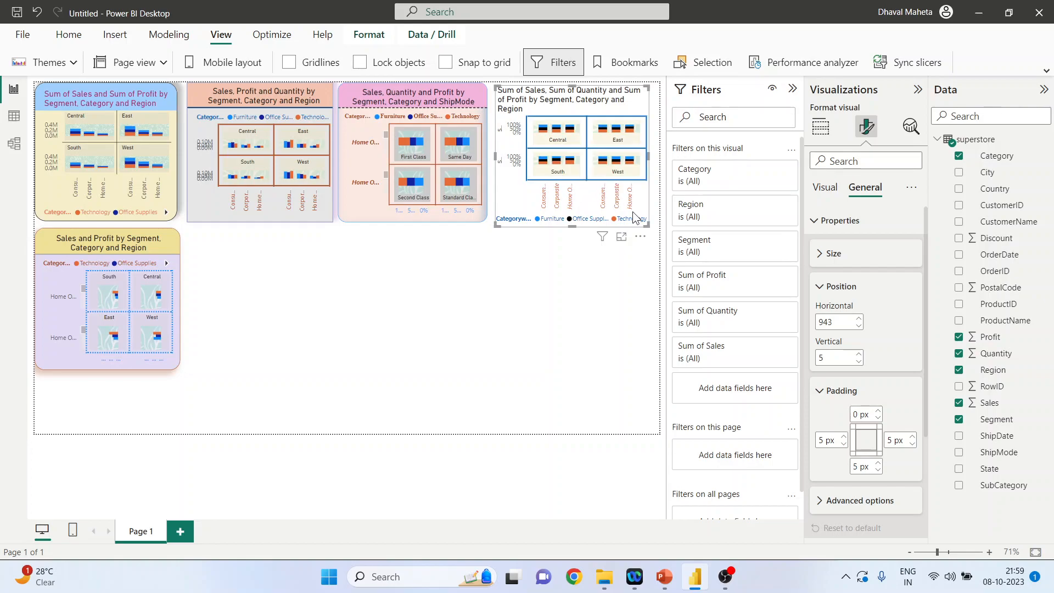
left_click(845, 437)
left_click(845, 437)
left_click(845, 437)
left_click(845, 437)
left_click(845, 437)
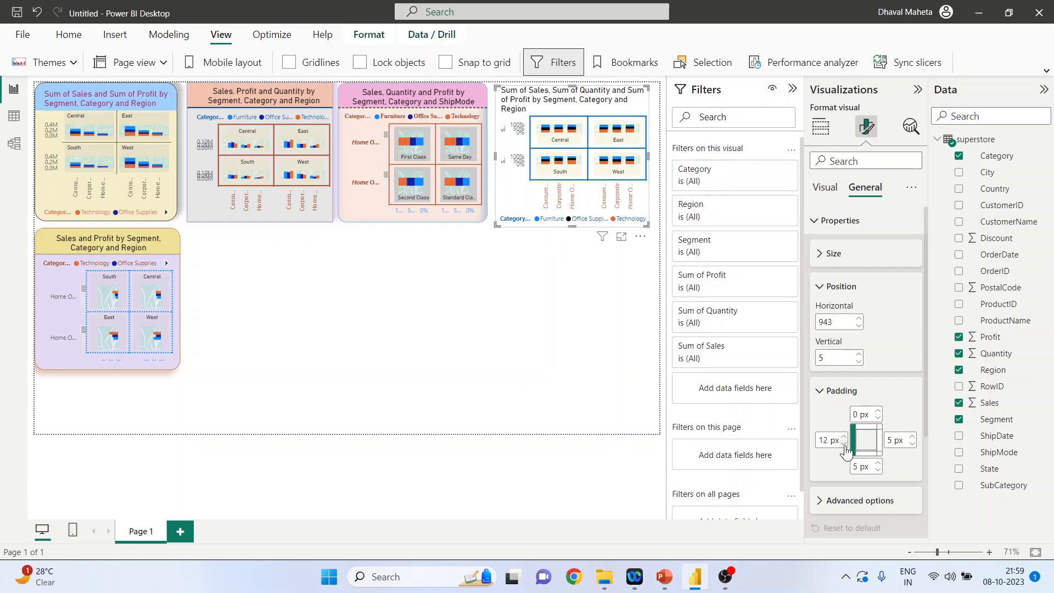
left_click(845, 437)
left_click(845, 443)
left_click(844, 444)
left_click(844, 444)
left_click(845, 444)
left_click(845, 443)
left_click(845, 444)
left_click(844, 444)
- Set the chart's right padding to 12 px
left_click(912, 437)
left_click(912, 437)
left_click(912, 437)
left_click(912, 437)
left_click(912, 437)
left_click(912, 437)
left_click(912, 437)
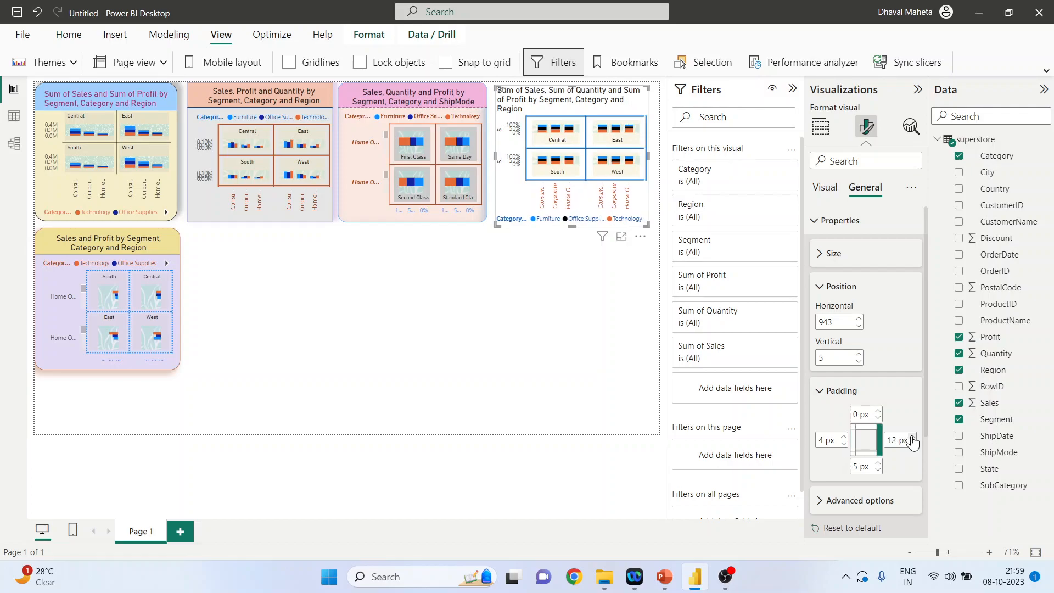
- Set the chart's top padding to 9 px
left_click(879, 412)
left_click(879, 411)
left_click(878, 412)
left_click(879, 411)
left_click(879, 412)
left_click(879, 412)
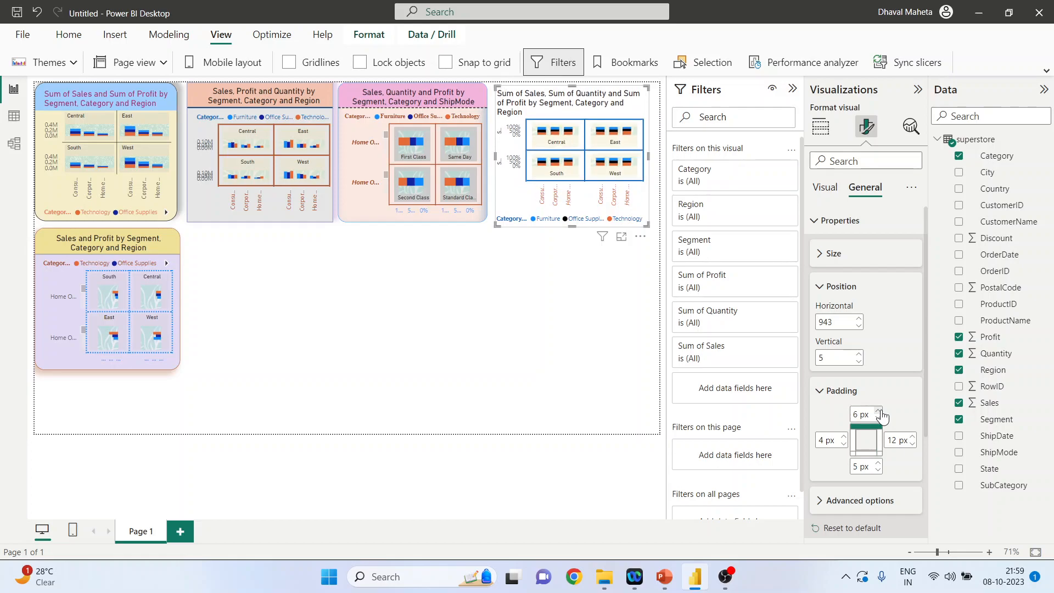
left_click(879, 412)
left_click(879, 411)
left_click(879, 412)
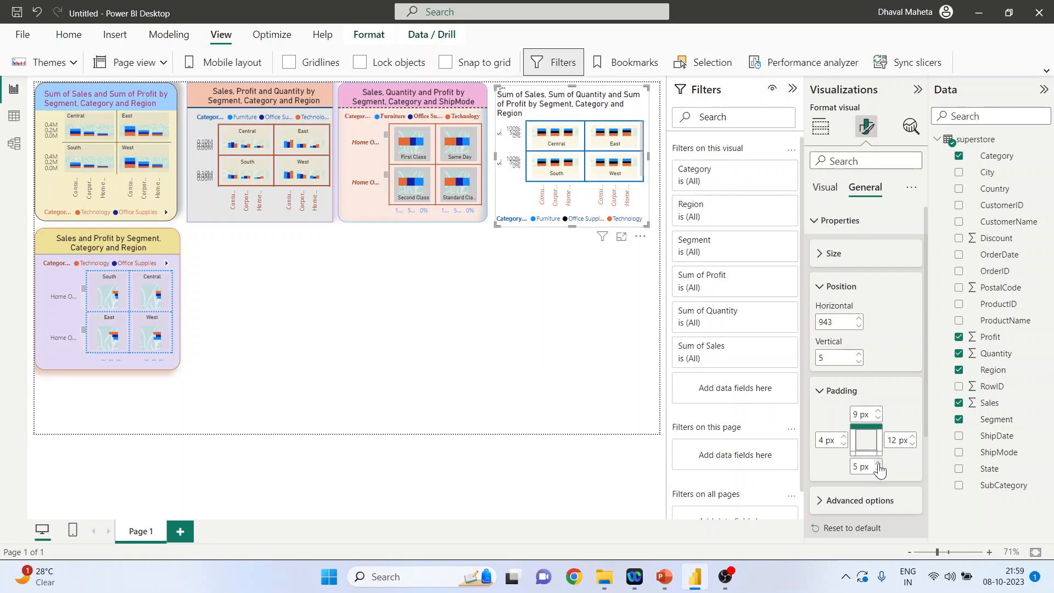
- Set the chart's bottom padding to 11 px
left_click(879, 463)
left_click(878, 463)
left_click(878, 463)
left_click(878, 463)
left_click(878, 463)
left_click(879, 463)
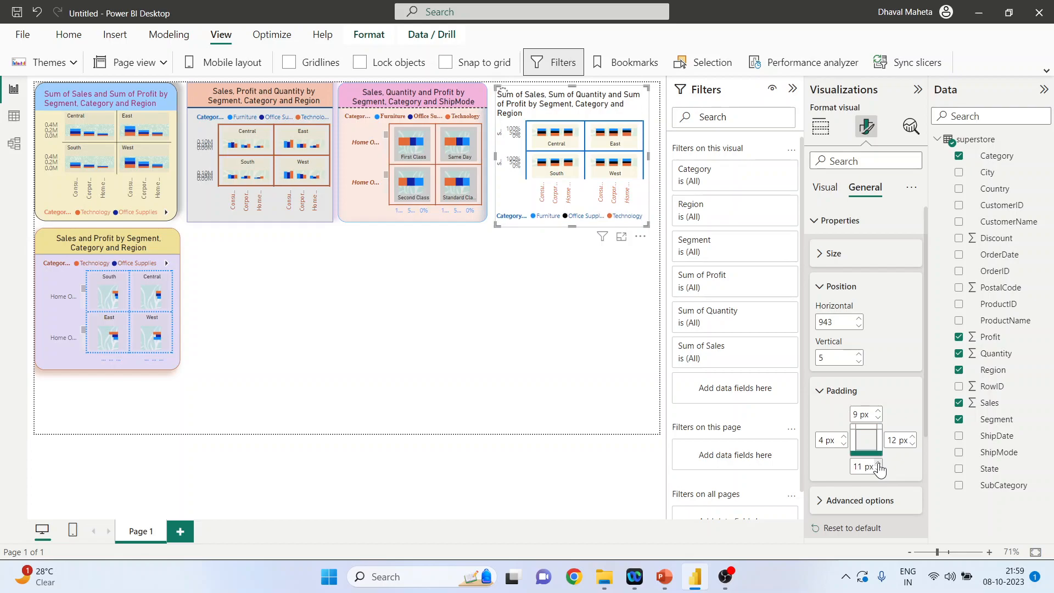
- Shorten the chart title to "Sales, Quantity and Profit by Segment, Category and Region" by removing each "Sum of"
left_click(829, 501)
scroll(831, 461, "down", 3)
scroll(835, 452, "down", 1)
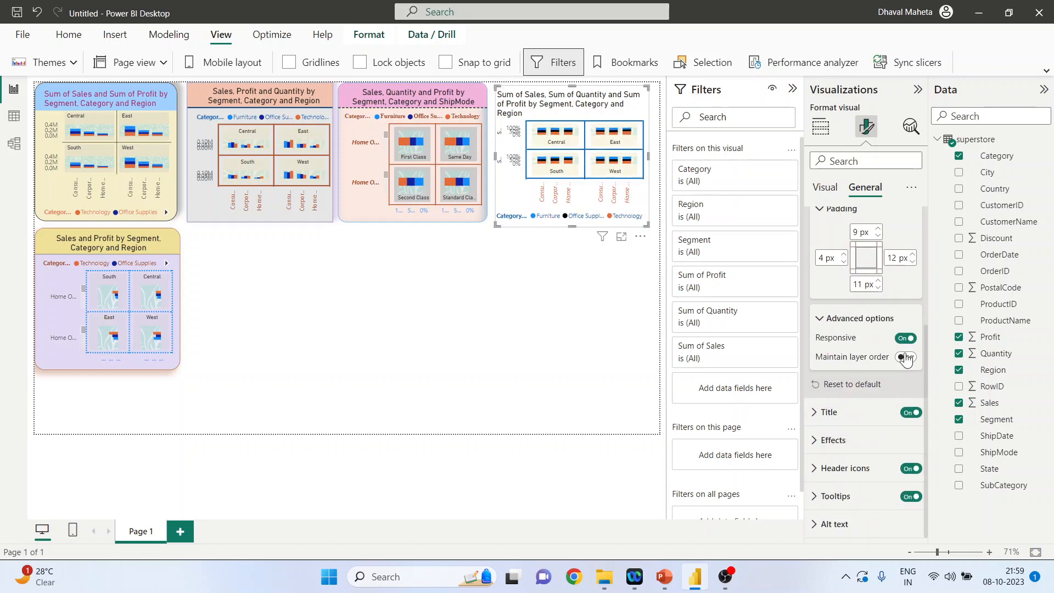
left_click(818, 413)
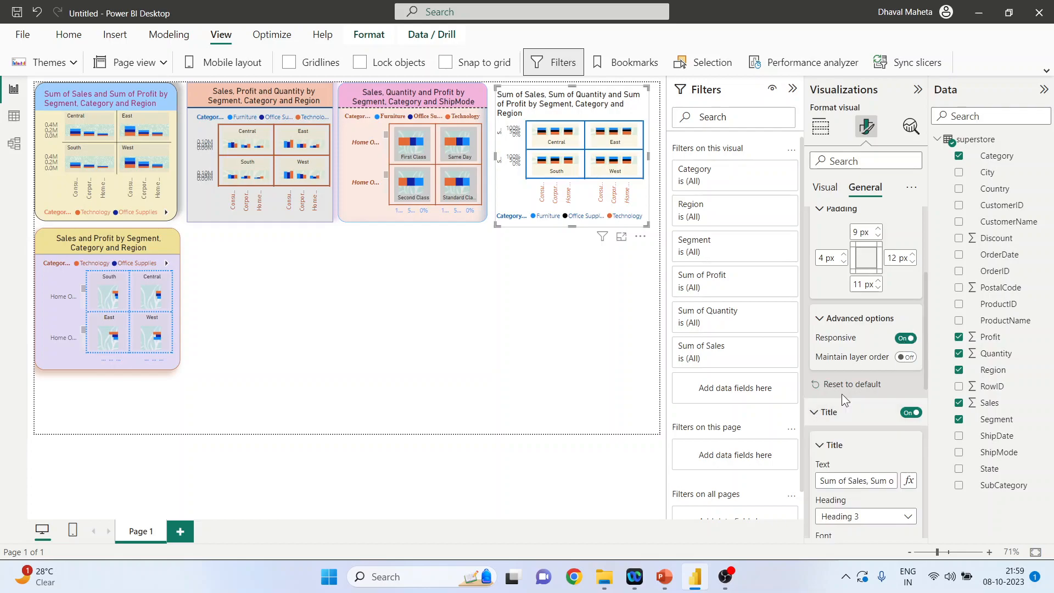
scroll(841, 393, "down", 3)
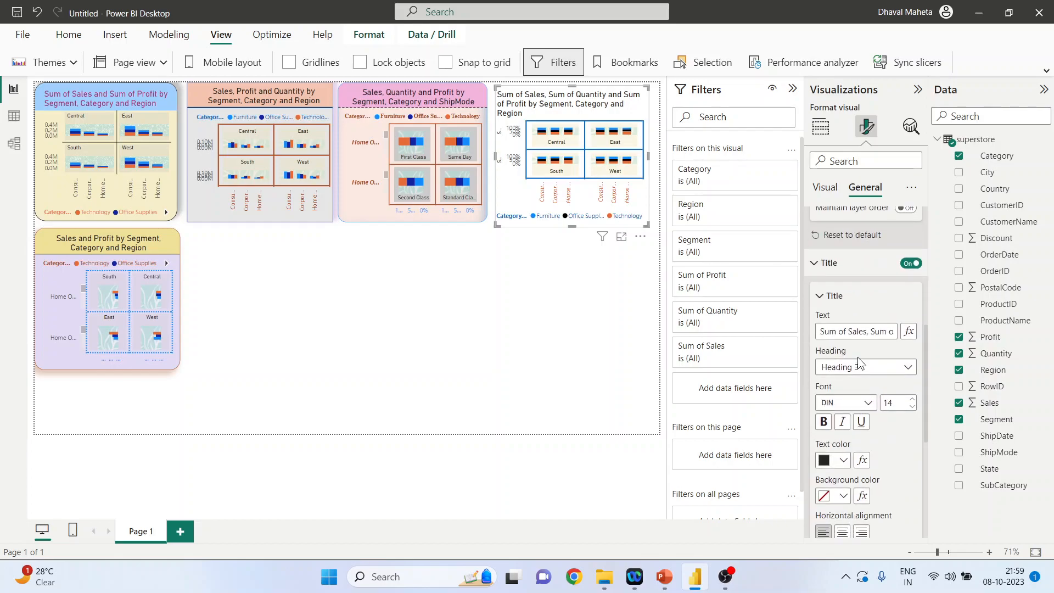
left_click_drag(849, 333, 812, 335)
key("BackSpace")
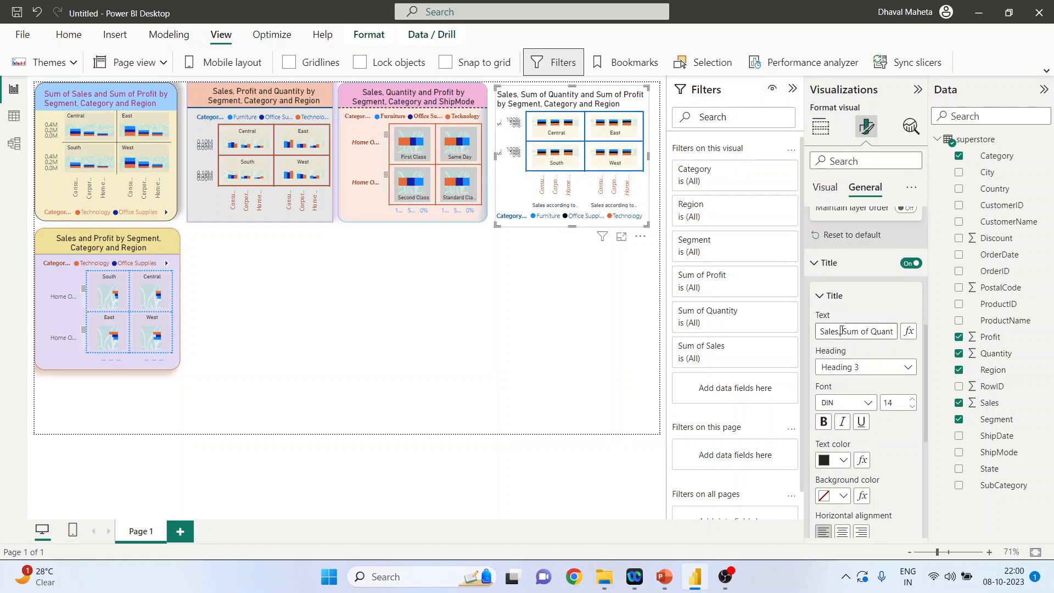
key("Delete")
key("Delete")
key("Delete")
key("Delete")
key("Delete")
key("Delete")
key("Delete")
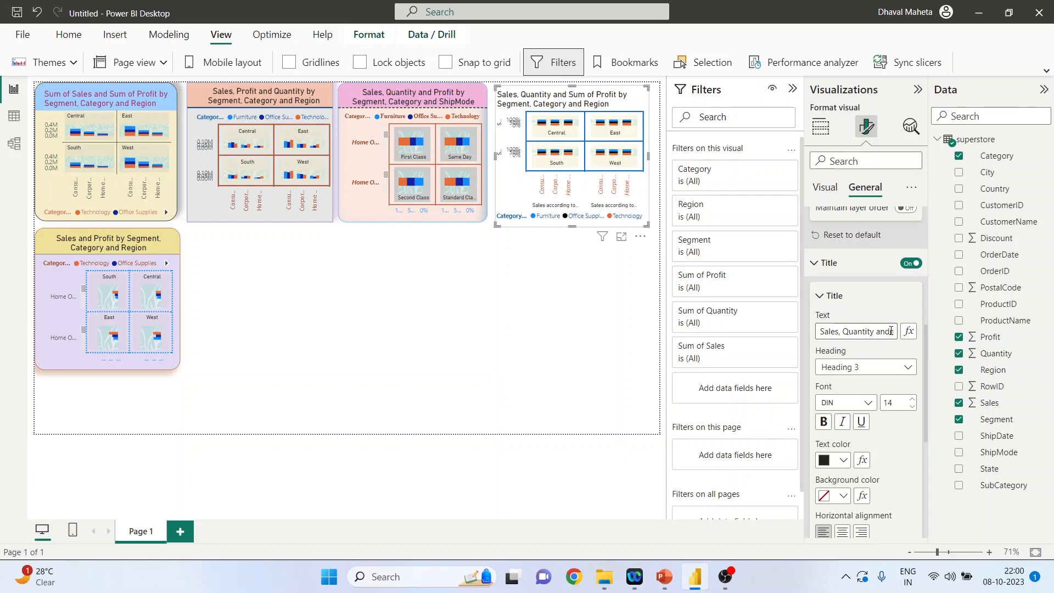
left_click(891, 331)
key("Delete")
key("Delete")
key("Delete")
key("Delete")
key("Delete")
key("Delete")
key("Delete")
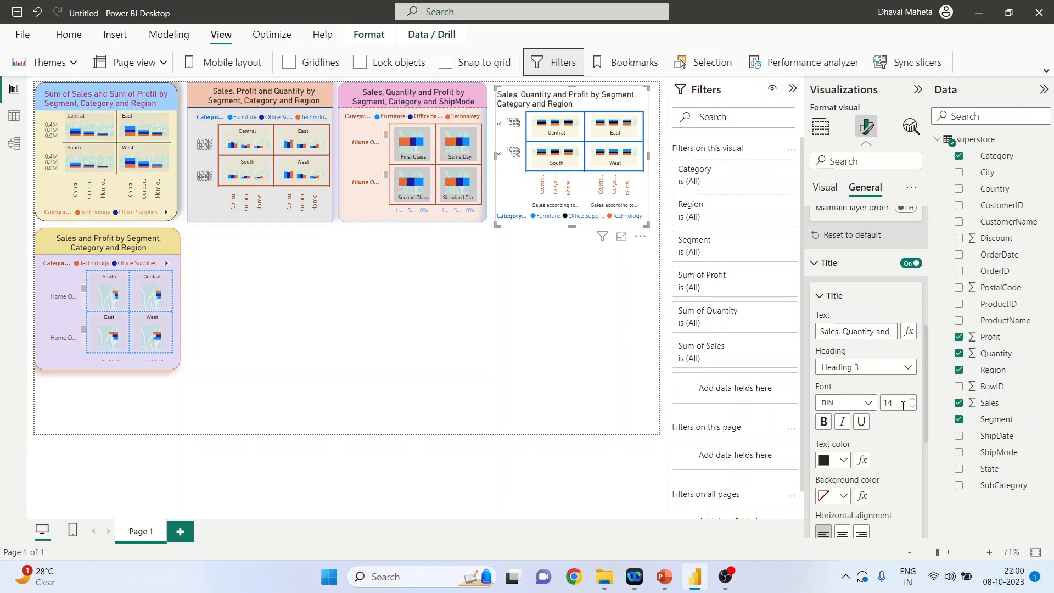
- Give the chart title a light pink background and align it to the center
scroll(908, 428, "down", 1)
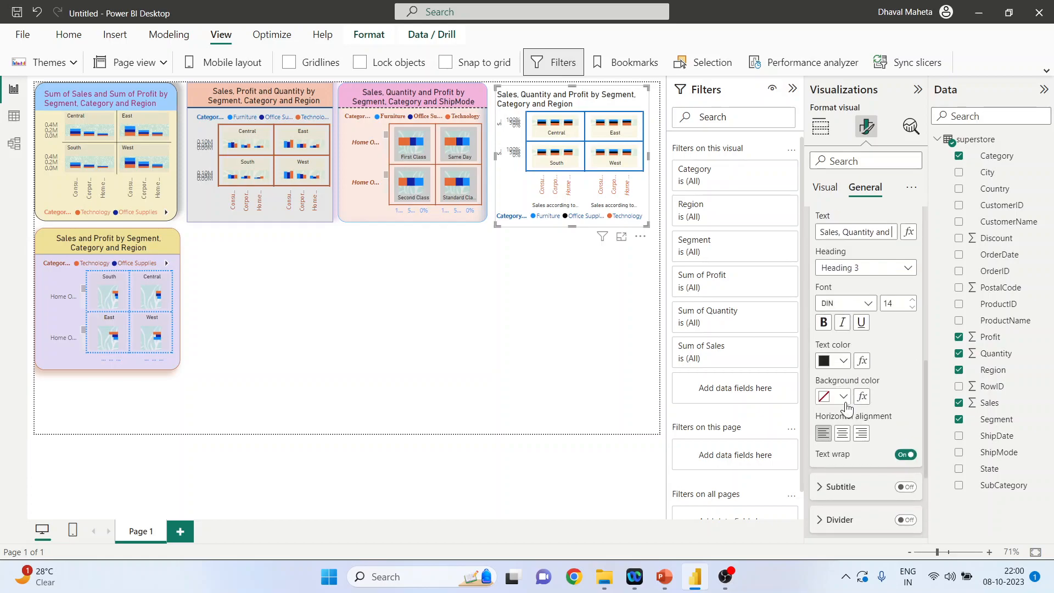
left_click(844, 399)
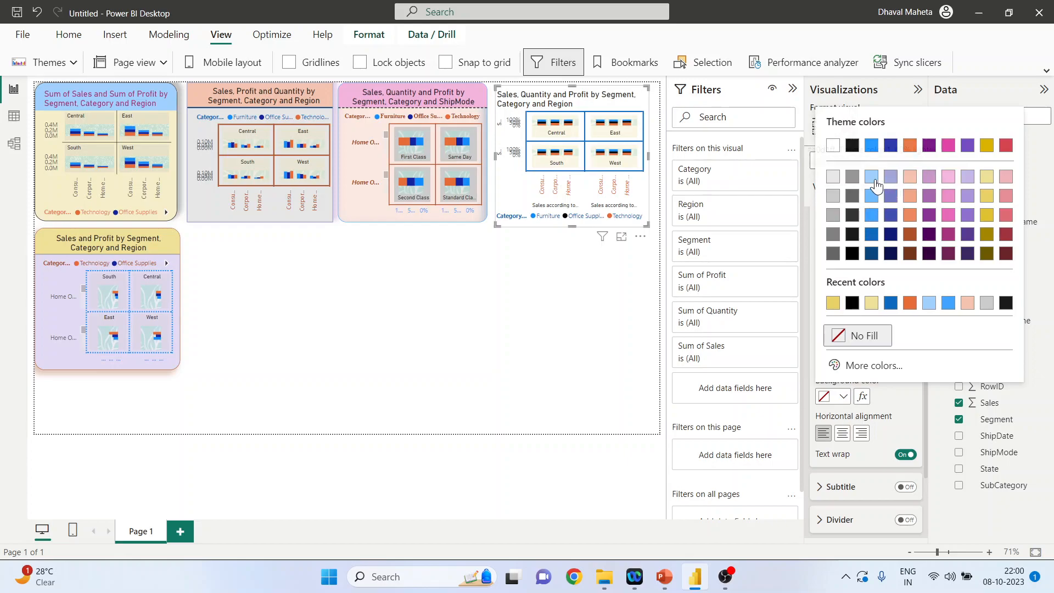
left_click(1007, 177)
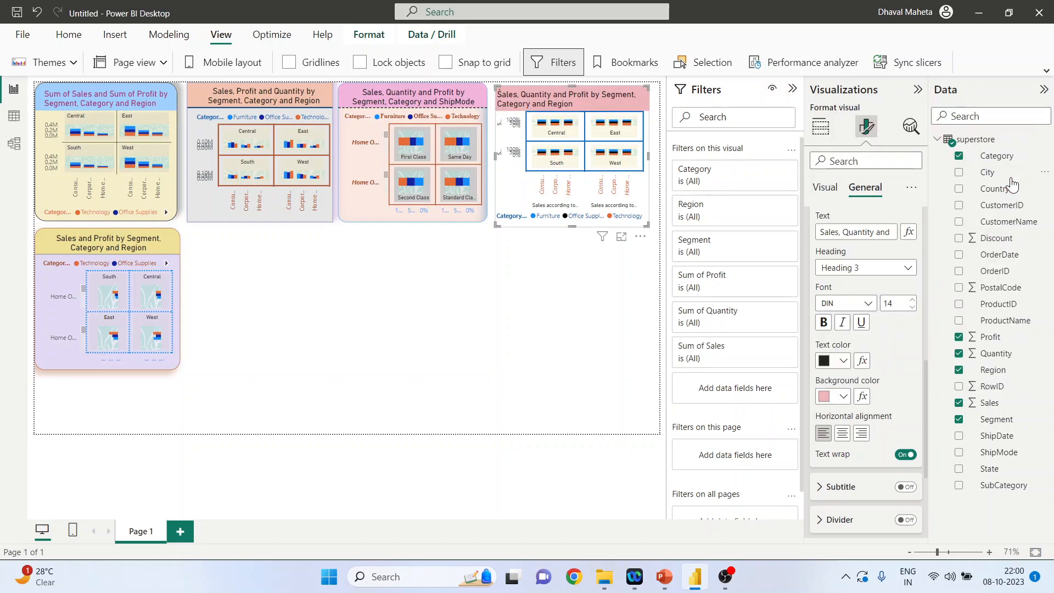
left_click(843, 434)
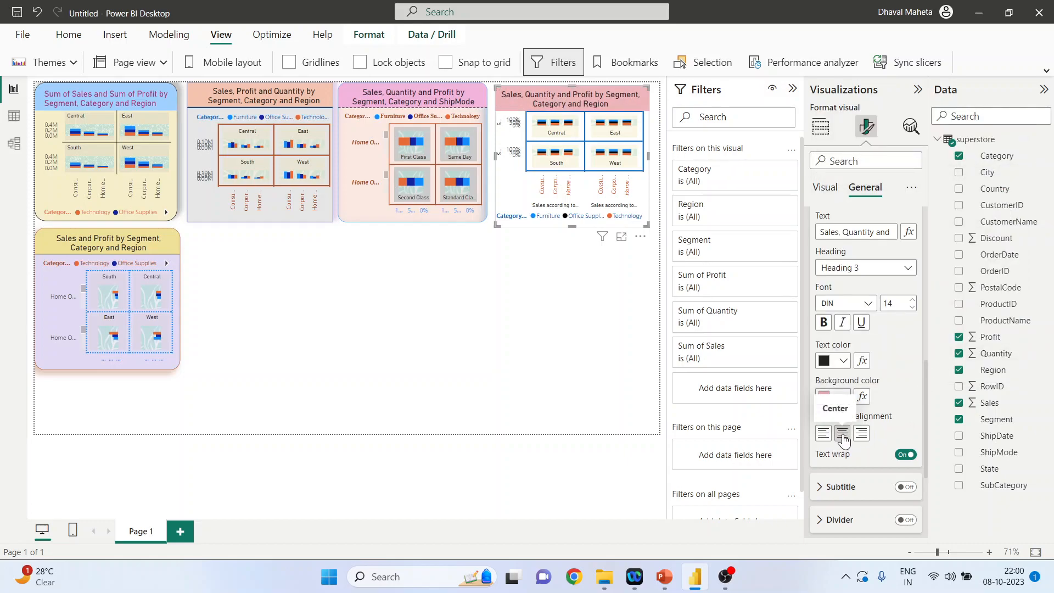
- Try the title without text wrap, restoring the wrap, and check the subtitle options
left_click(904, 458)
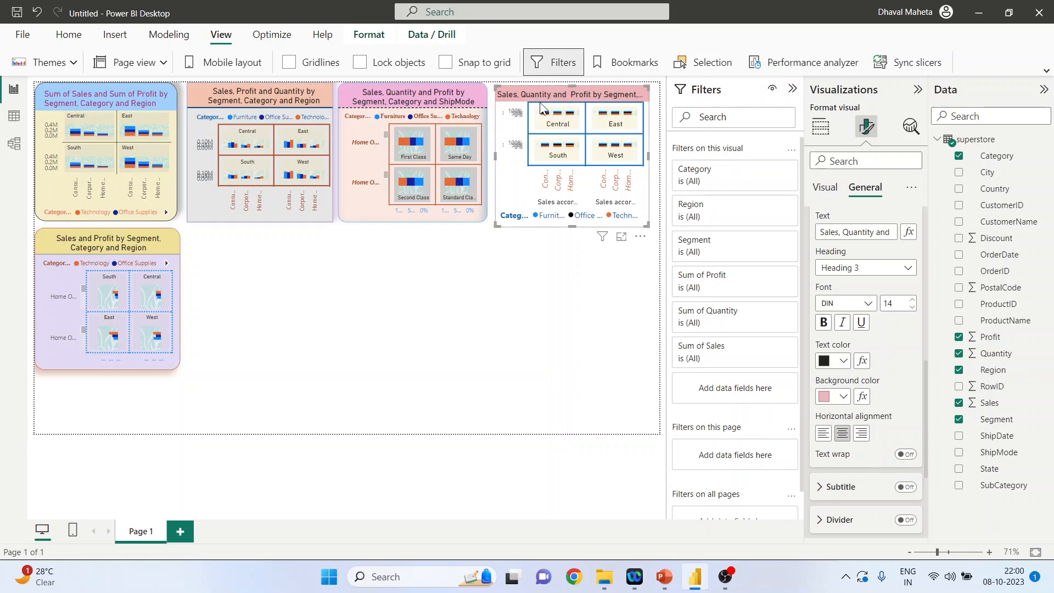
left_click(905, 454)
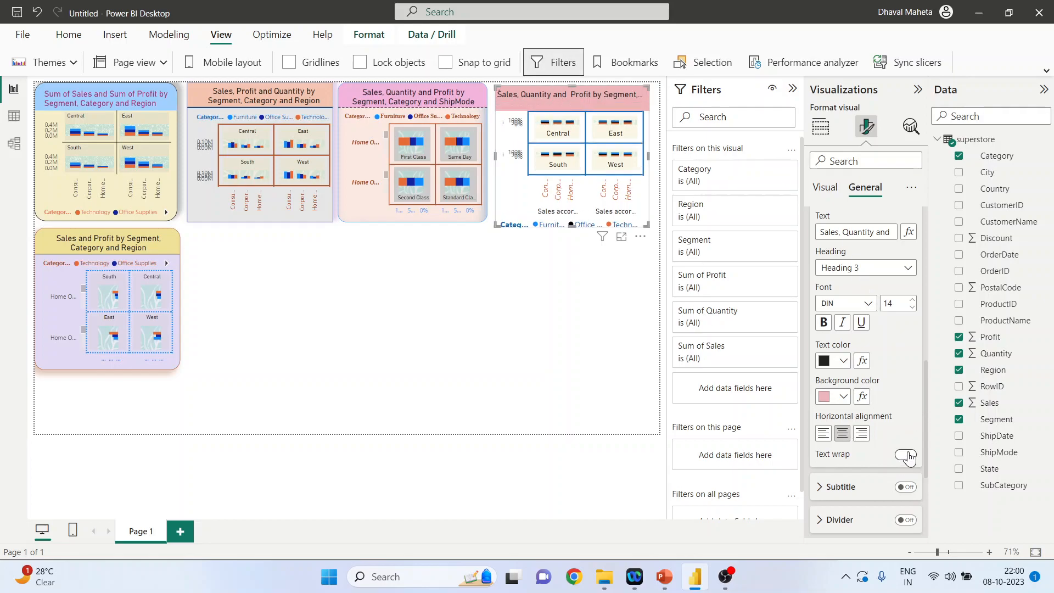
scroll(894, 404, "down", 3)
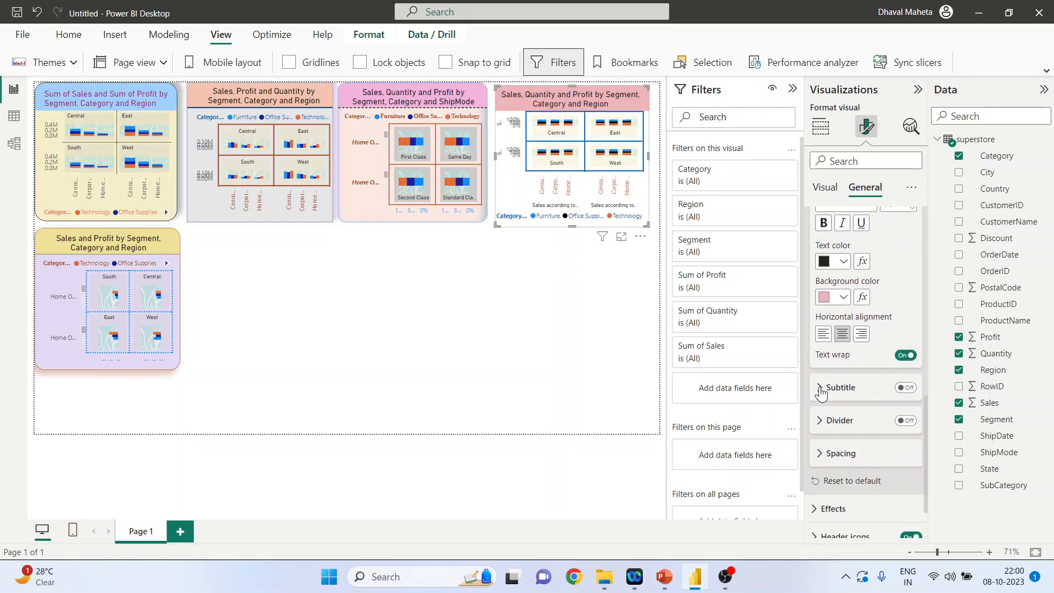
left_click(876, 389)
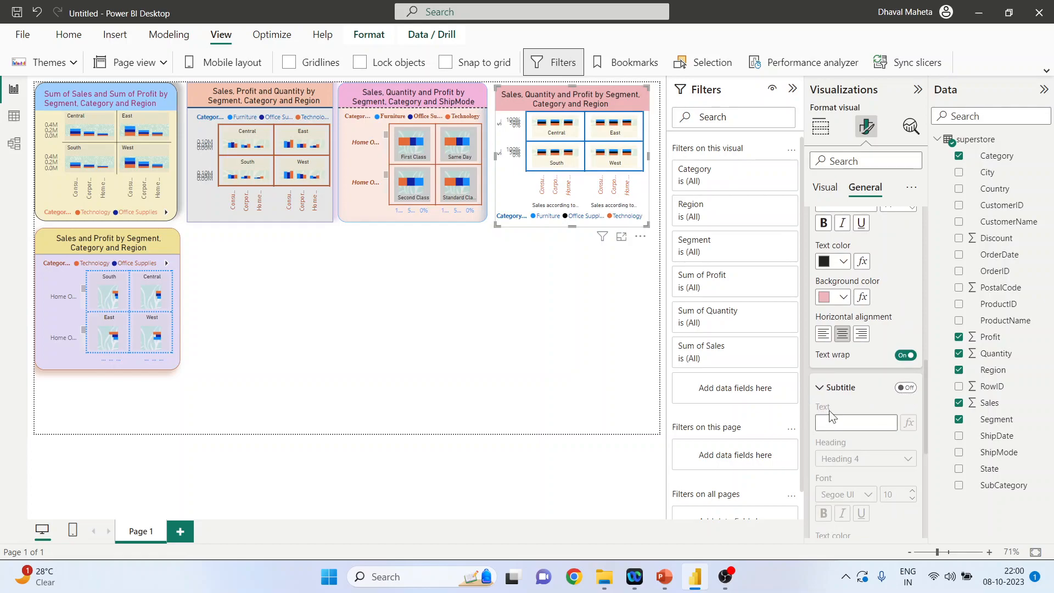
left_click(819, 390)
scroll(874, 368, "down", 2)
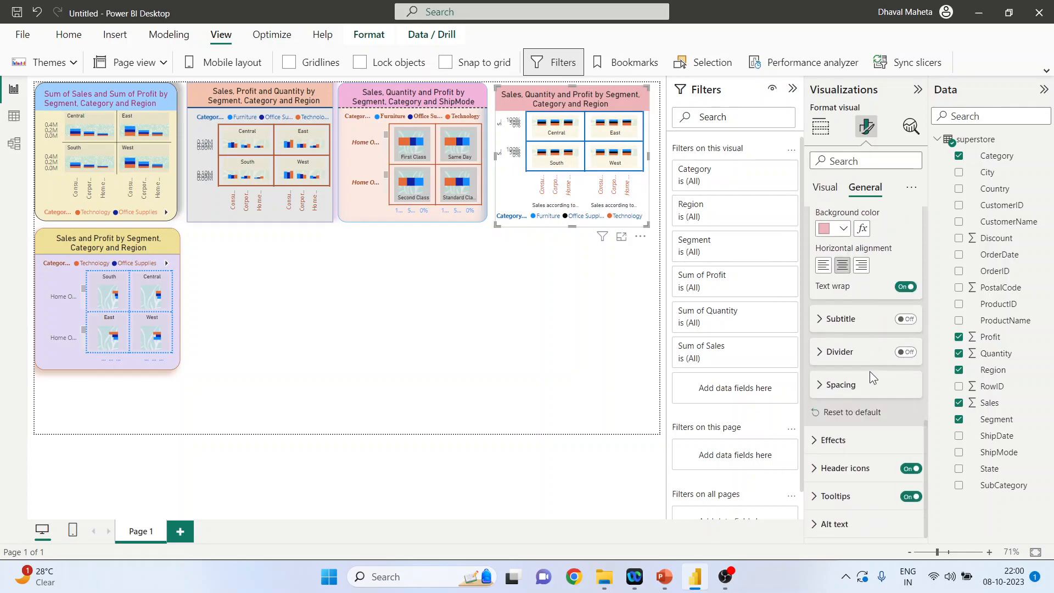
- Add a solid black divider 2 px wide below the chart title
left_click(821, 354)
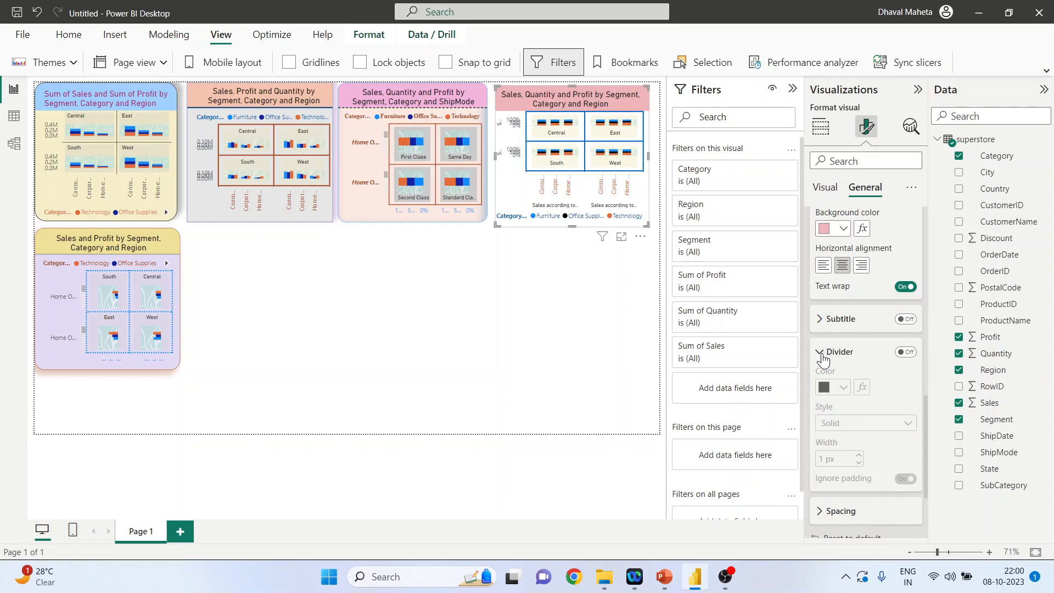
left_click(906, 354)
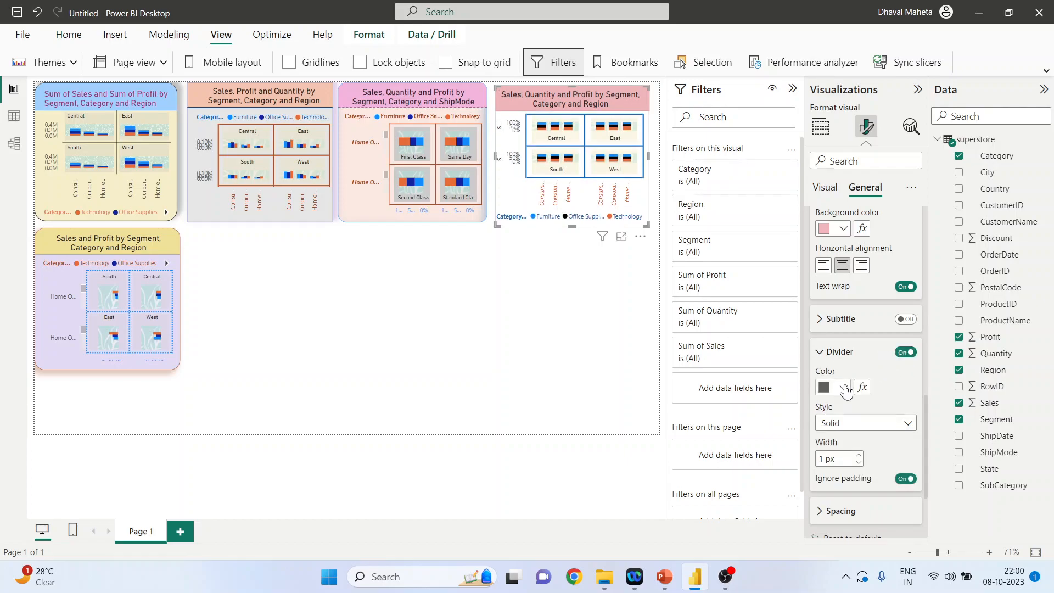
left_click(844, 387)
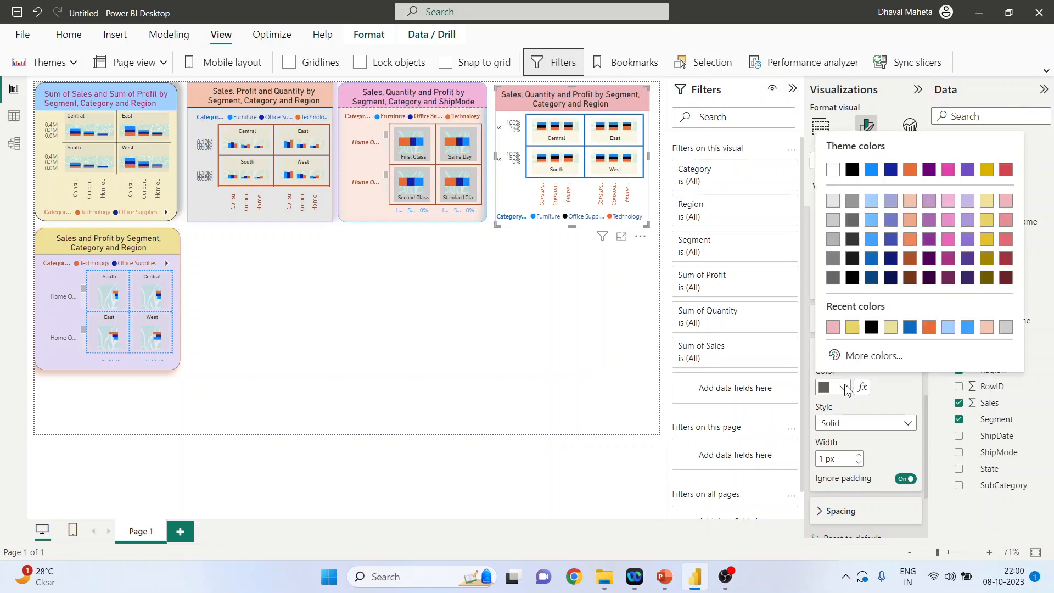
left_click(872, 326)
left_click(859, 455)
- Set the title's vertical spacing to 10 px
scroll(886, 442, "down", 3)
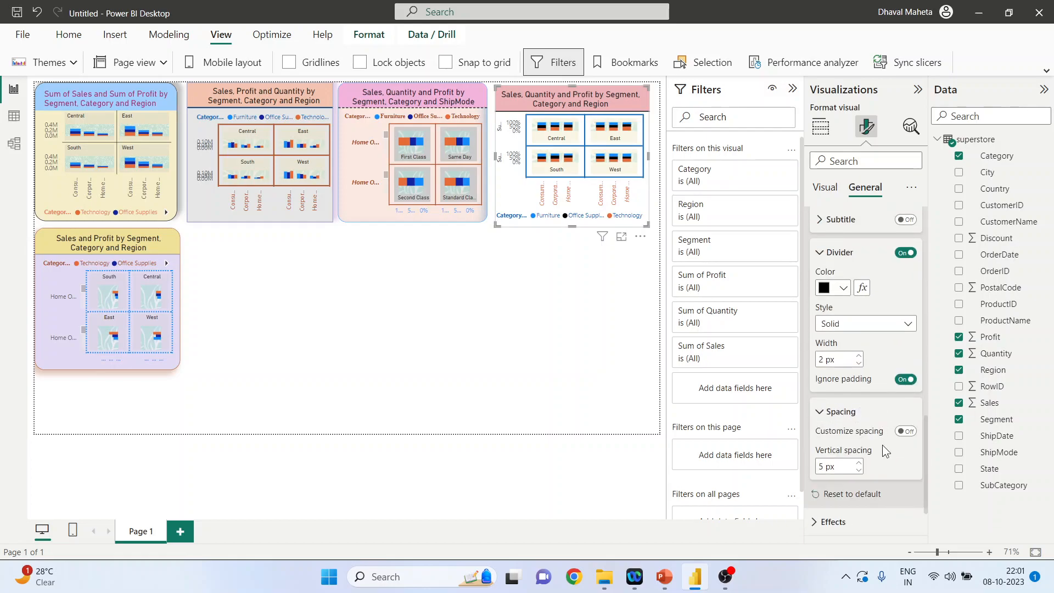
left_click(860, 463)
left_click(860, 464)
left_click(860, 463)
left_click(860, 464)
left_click(860, 464)
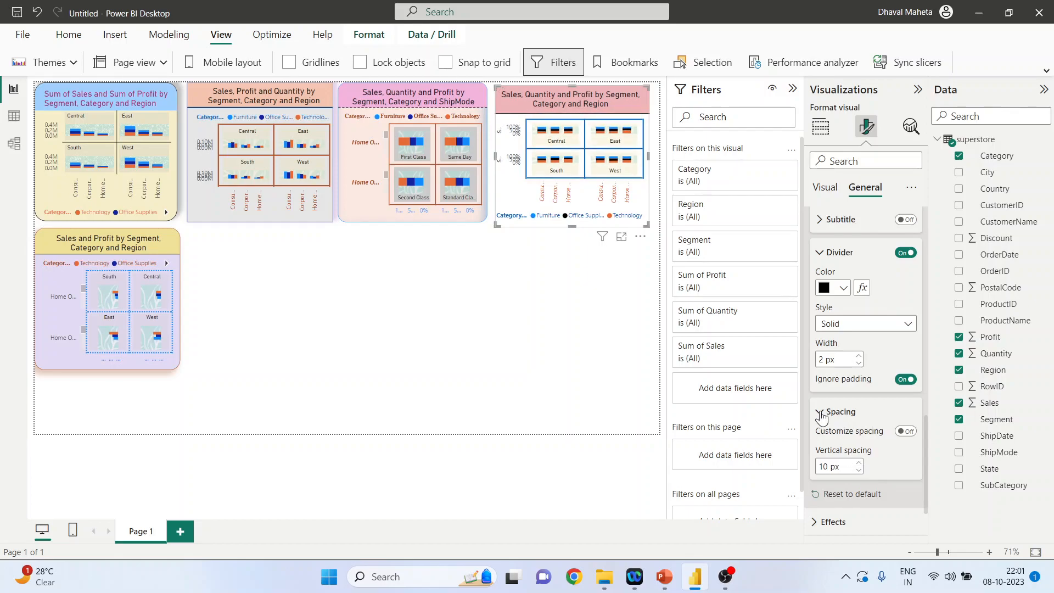
scroll(864, 442, "down", 2)
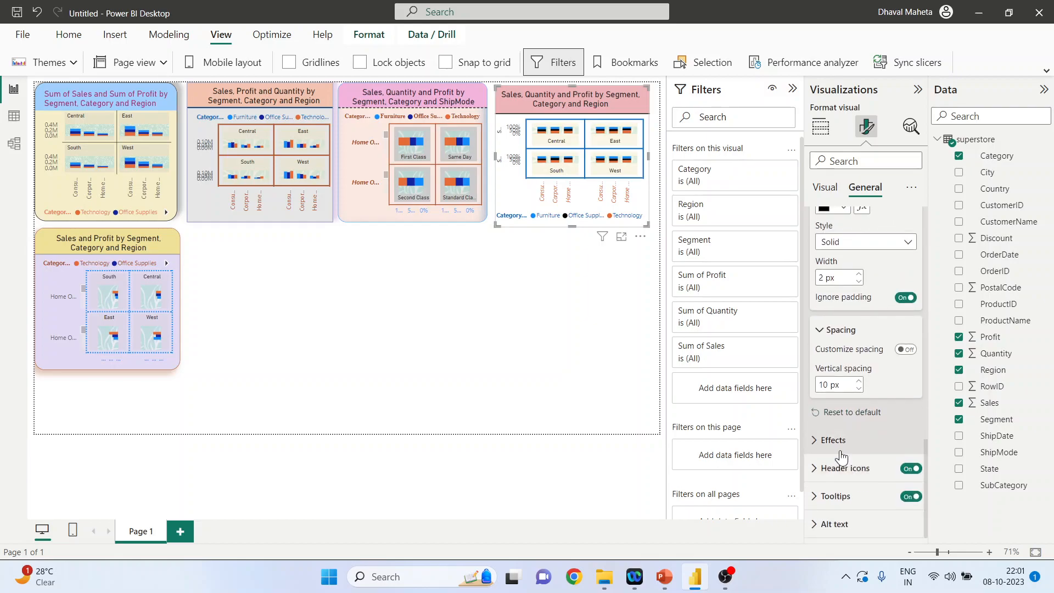
- Set the chart's background effect to the custom light green #D4FFA0 with 55% transparency
left_click(818, 439)
scroll(858, 424, "down", 3)
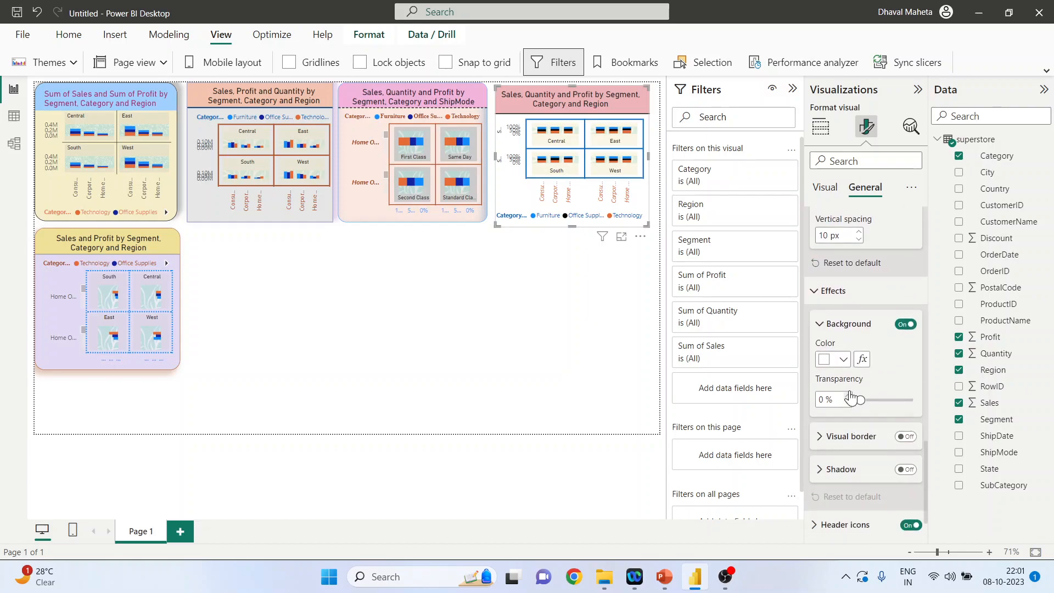
left_click(845, 360)
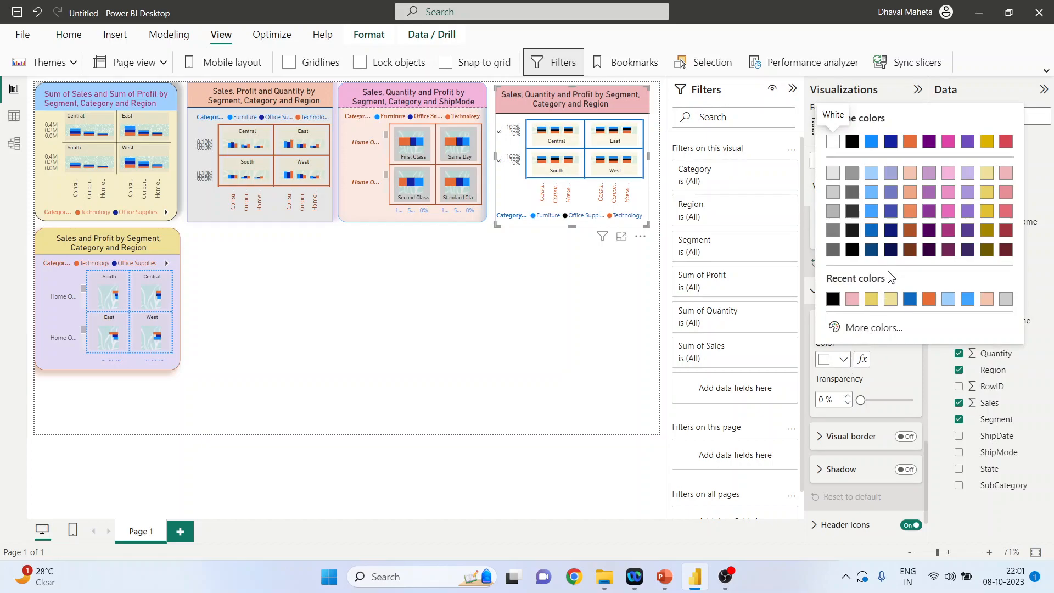
left_click(873, 173)
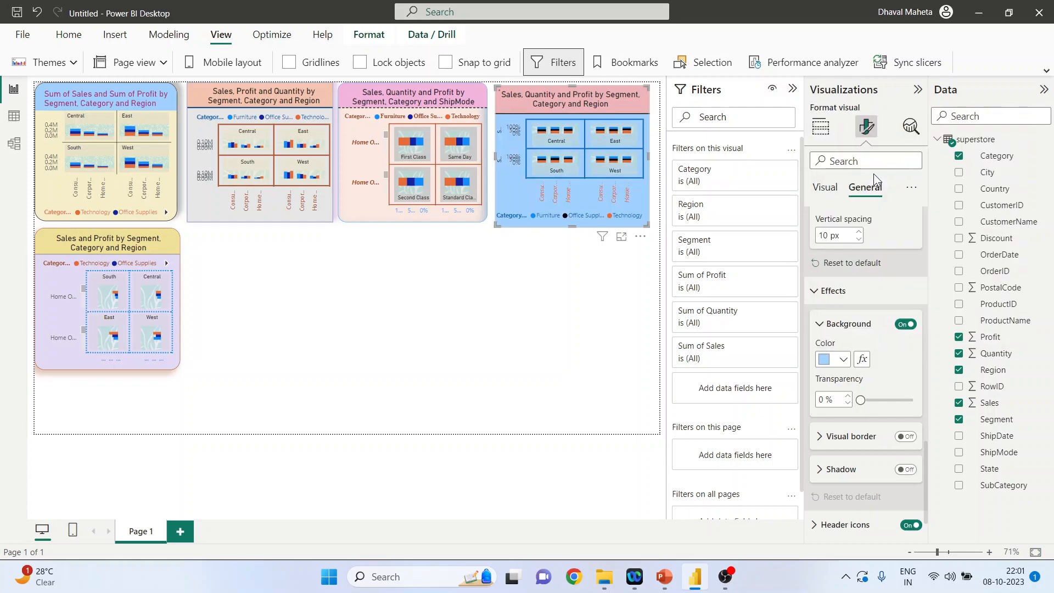
left_click(844, 360)
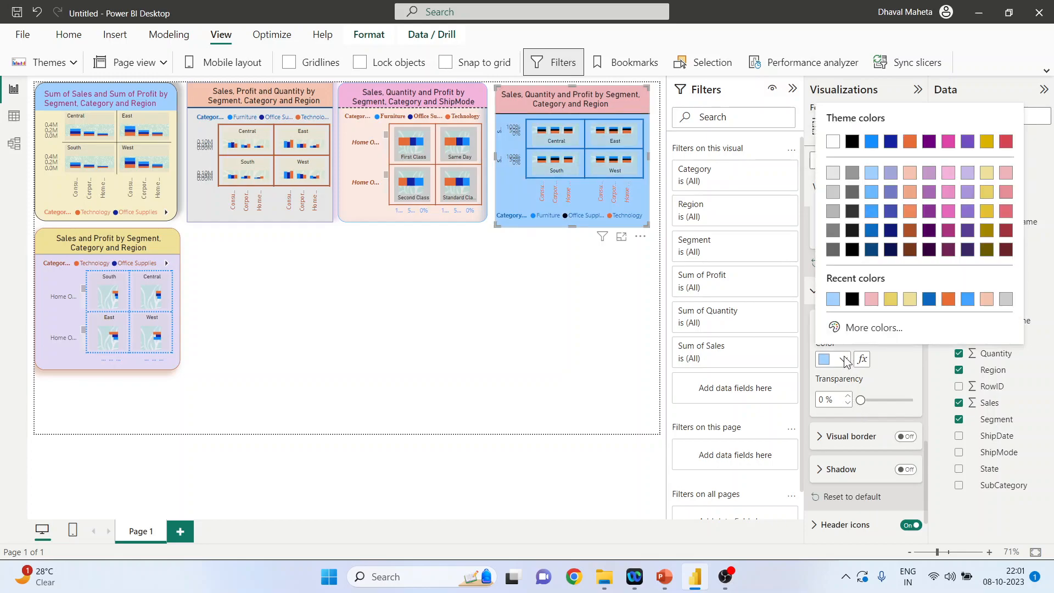
left_click(866, 327)
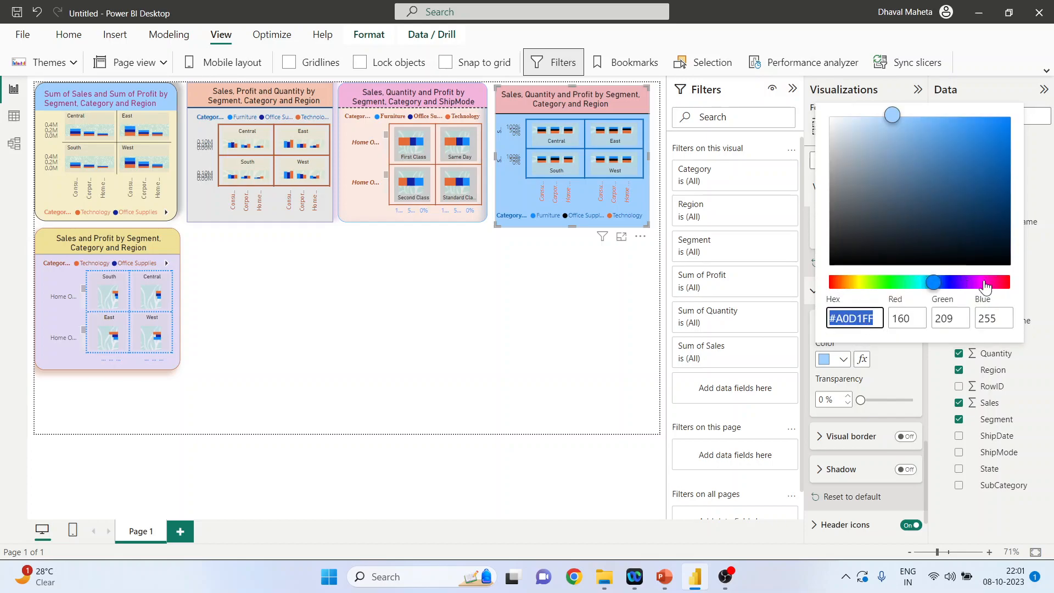
left_click_drag(984, 286, 900, 284)
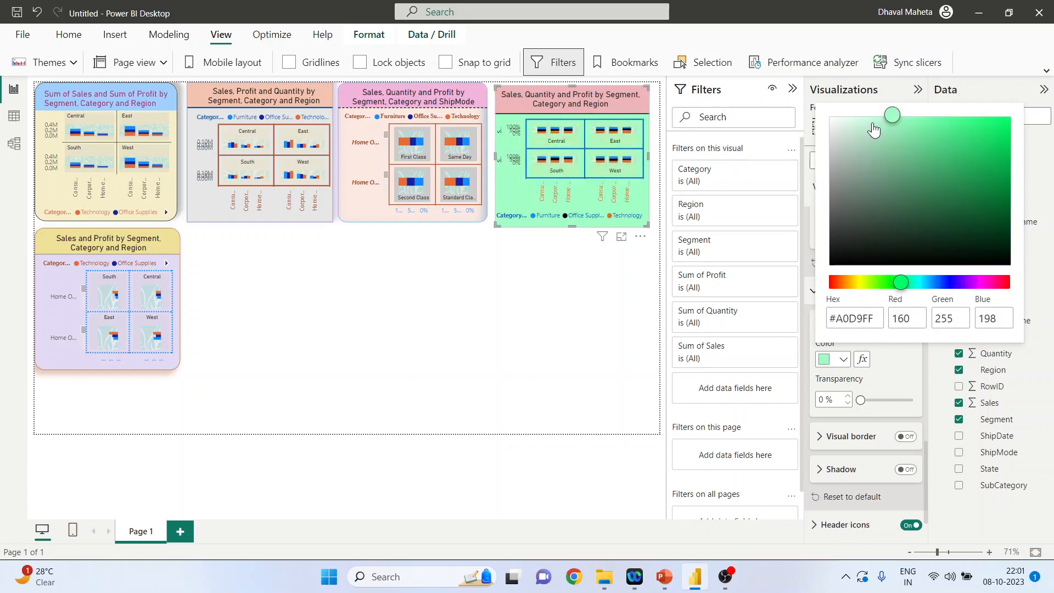
left_click(887, 283)
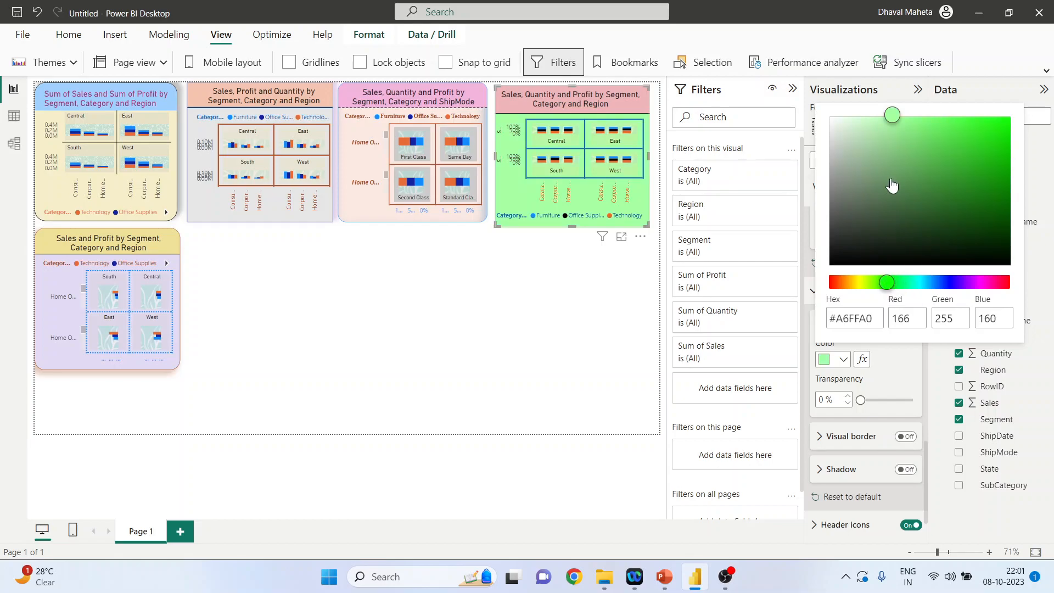
left_click_drag(887, 284, 873, 283)
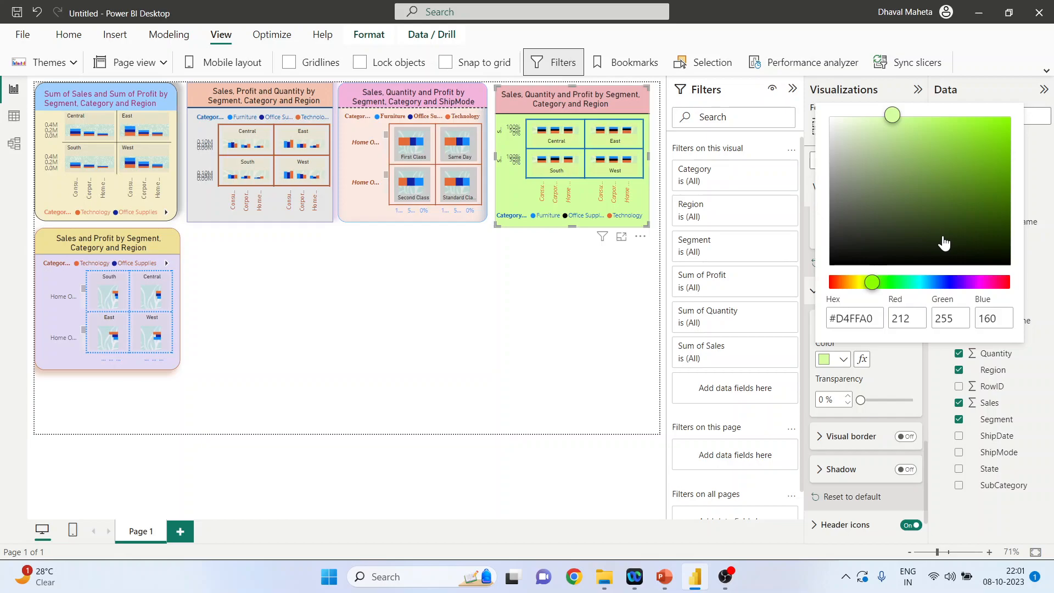
left_click(891, 356)
left_click_drag(860, 400, 889, 399)
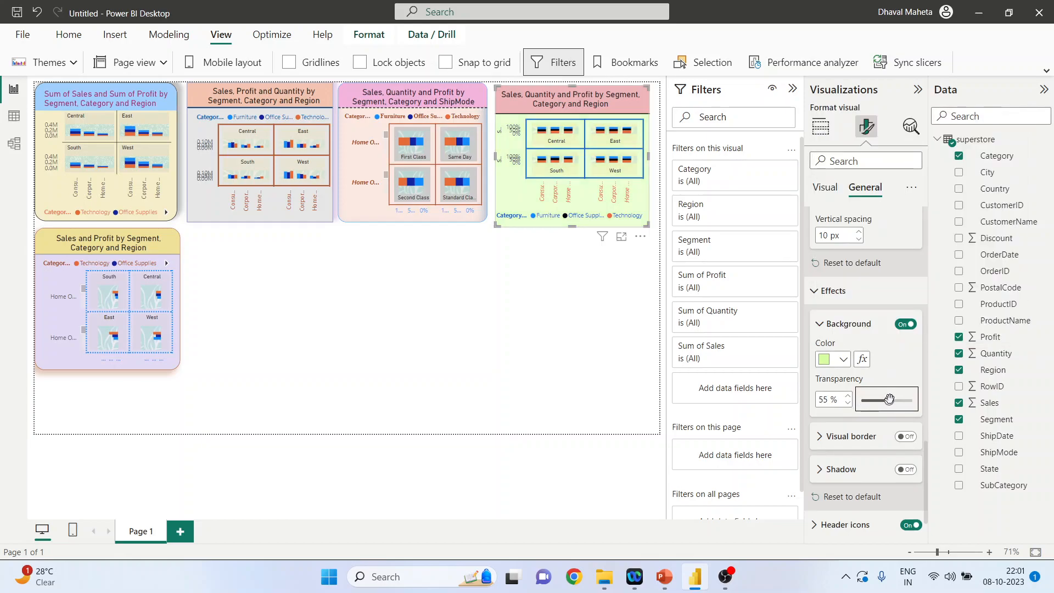
- Add a light blue visual border around the chart with 21 px rounded corners
left_click(819, 437)
scroll(880, 423, "down", 2)
left_click(905, 337)
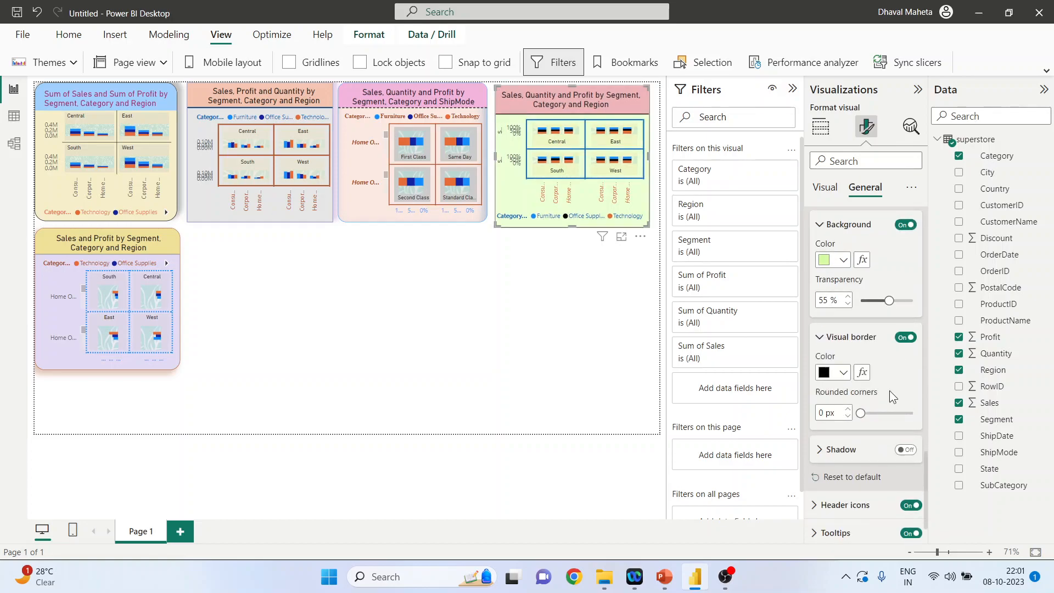
left_click(844, 372)
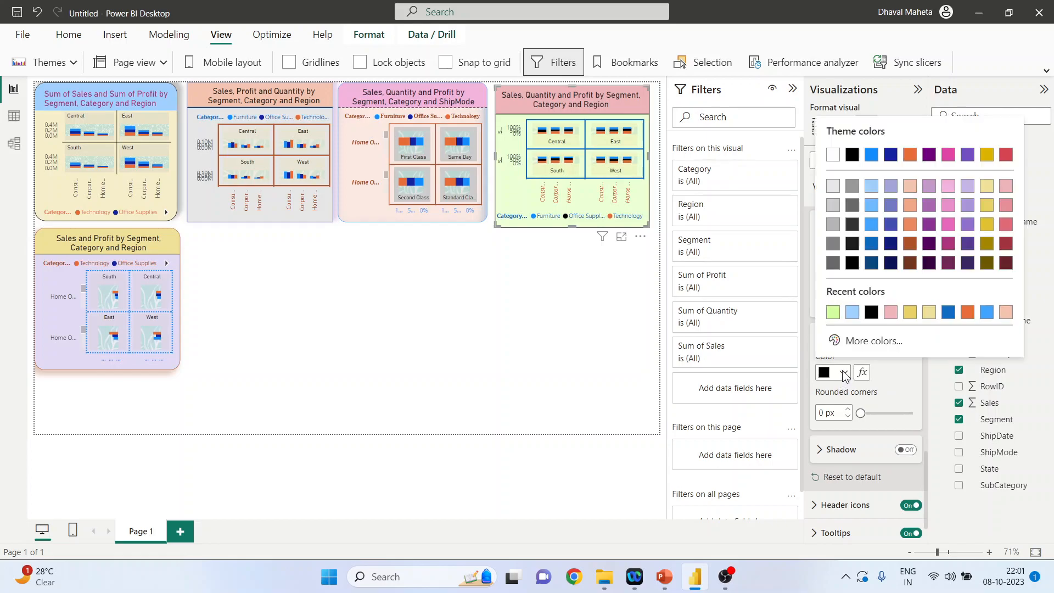
left_click(852, 312)
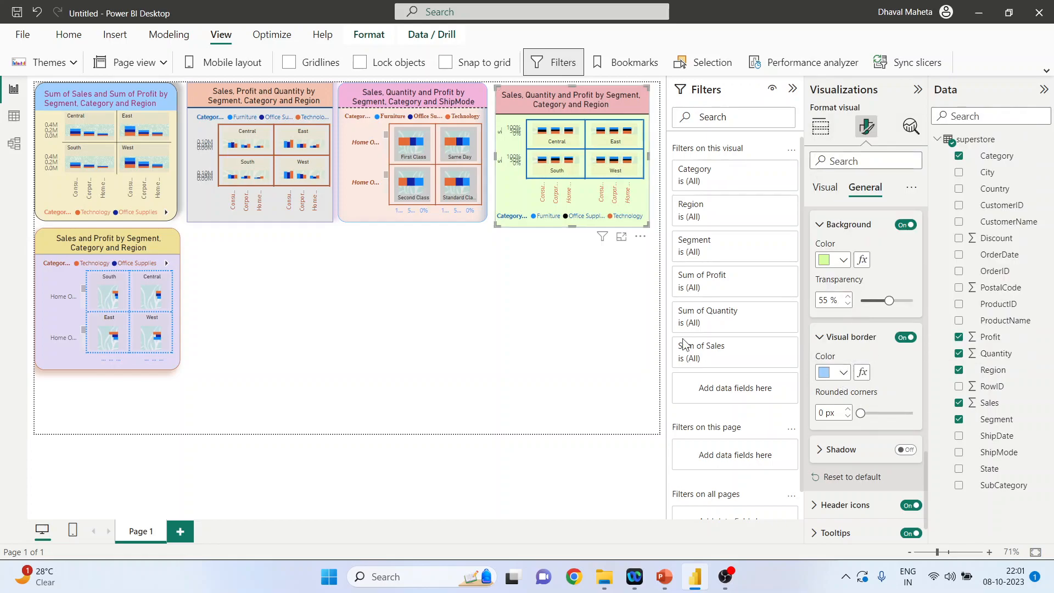
left_click_drag(862, 412, 897, 414)
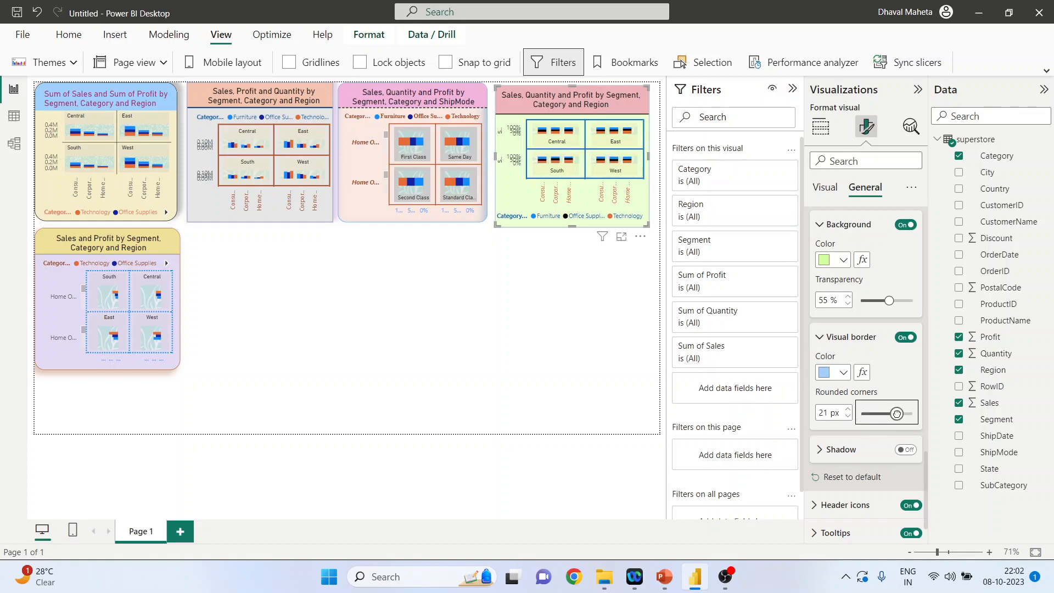
left_click(627, 279)
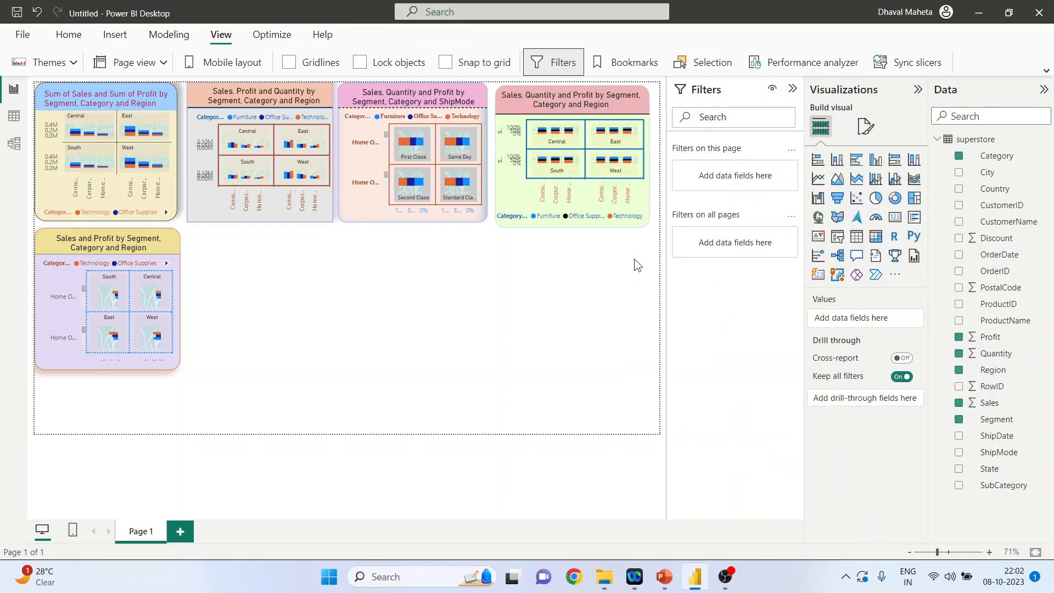
- Turn on the shadow for the same 100% stacked column chart and color it light orange
left_click(645, 221)
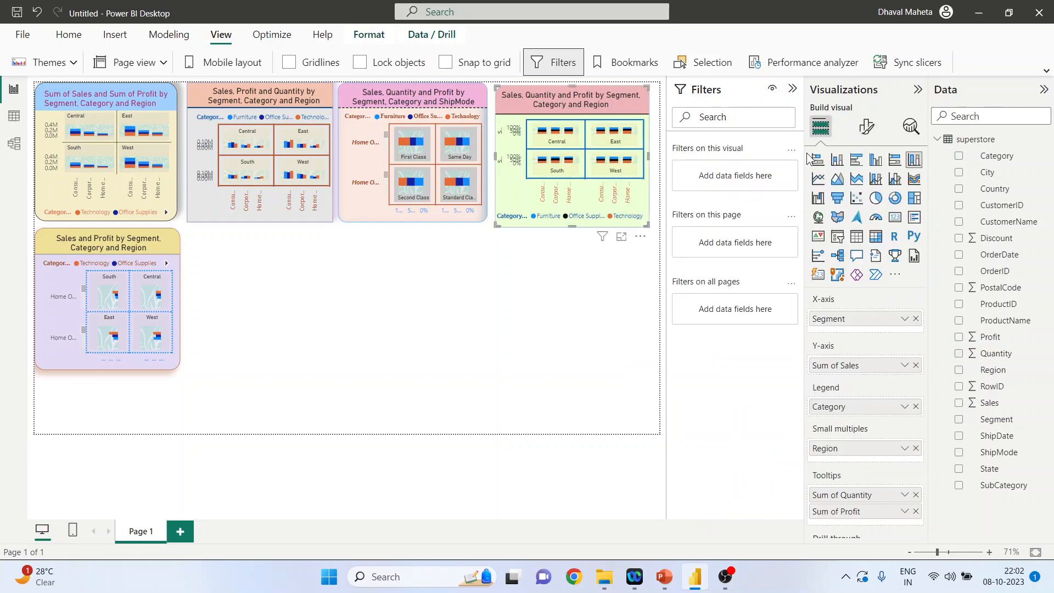
left_click(866, 126)
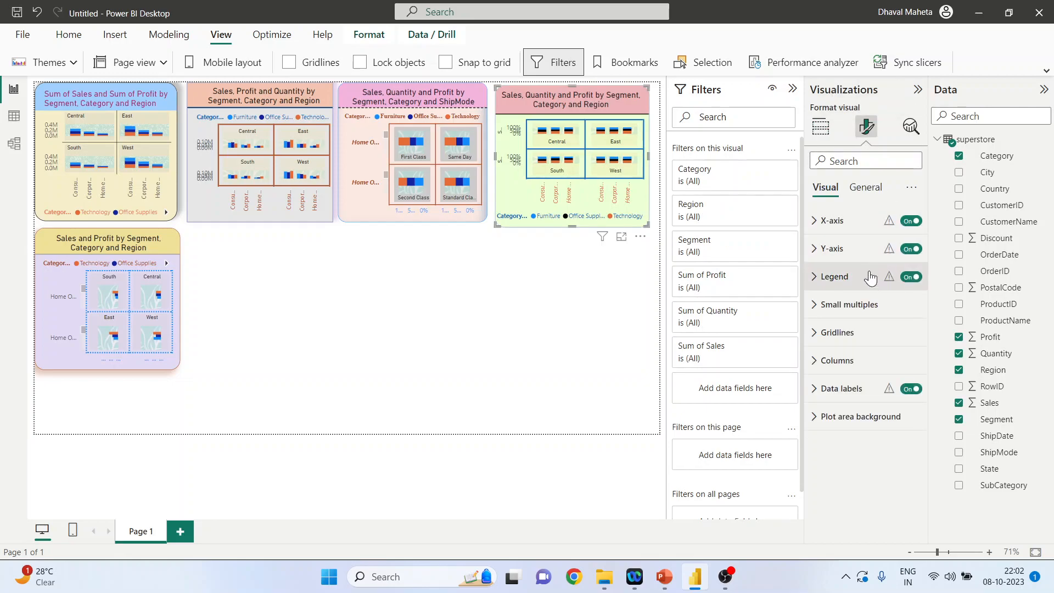
left_click(865, 187)
left_click(833, 276)
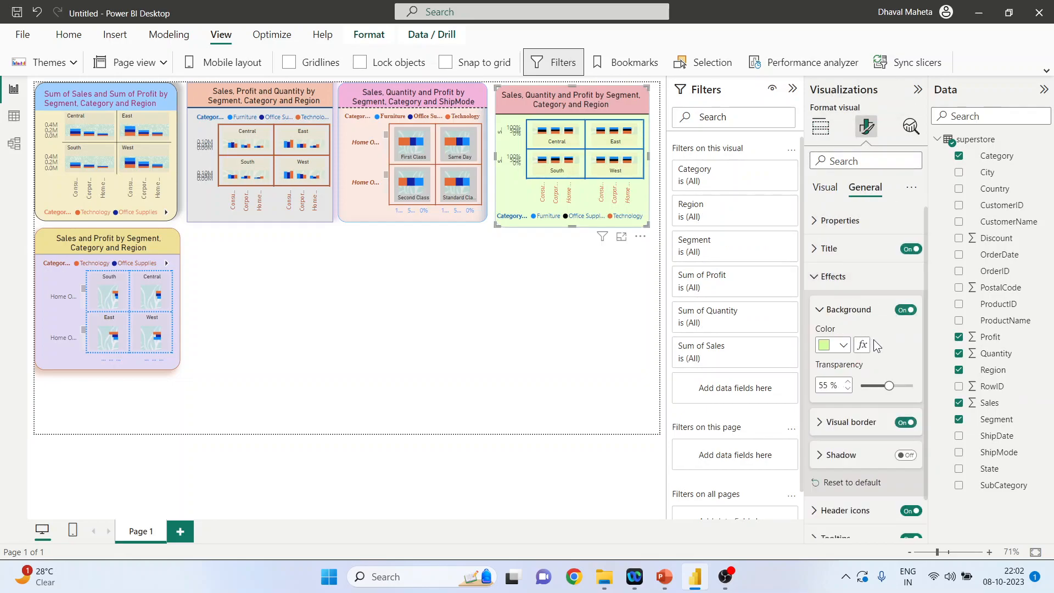
scroll(881, 433, "down", 1)
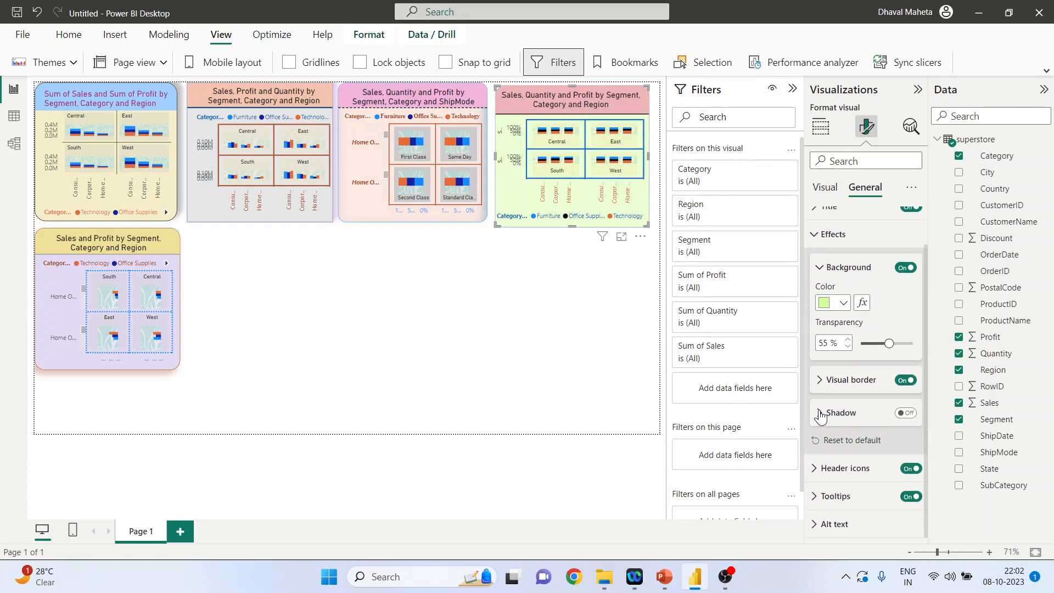
left_click(837, 413)
scroll(863, 404, "down", 1)
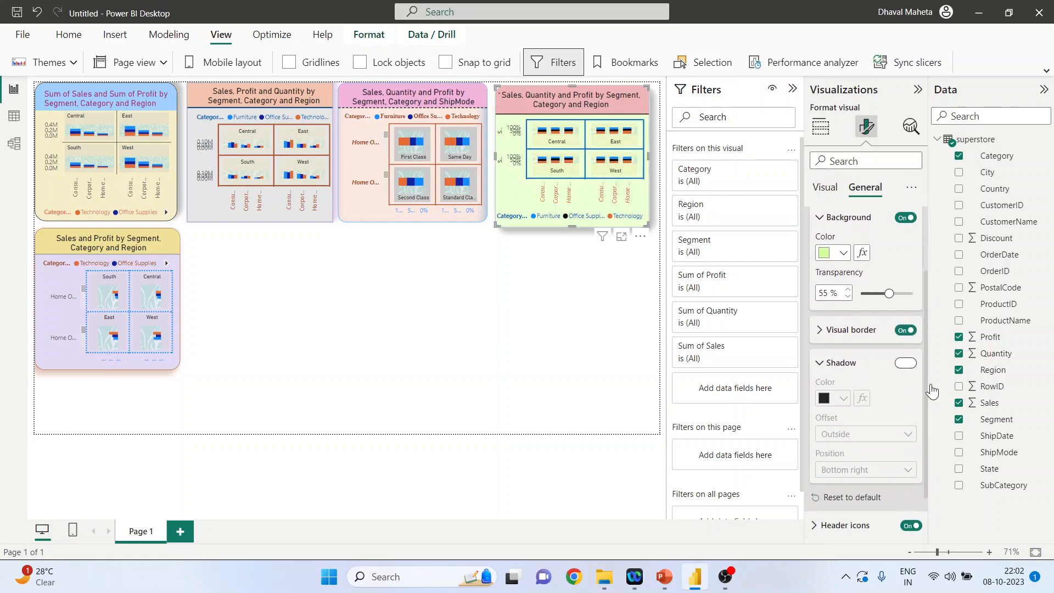
left_click(906, 363)
left_click(844, 399)
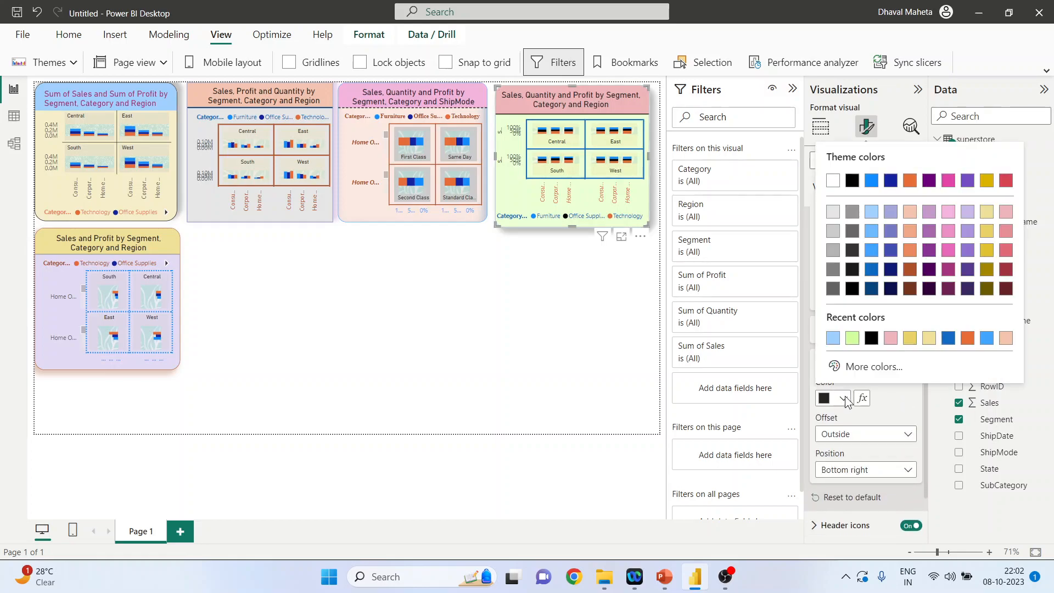
left_click(910, 248)
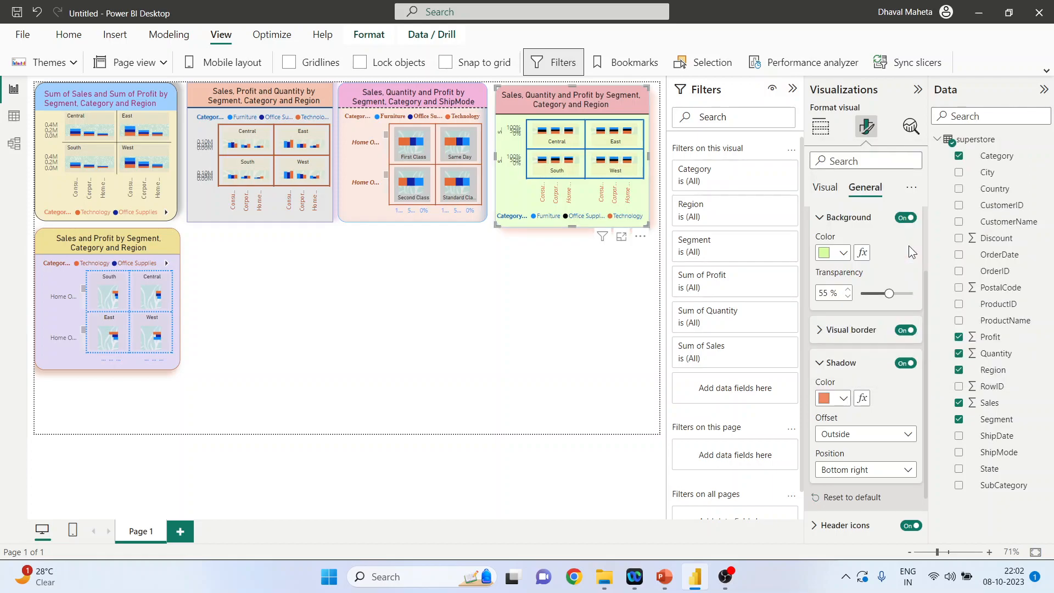
- Keep the shadow offset at Outside and set its position to Bottom left
left_click(909, 437)
left_click(908, 435)
left_click(908, 471)
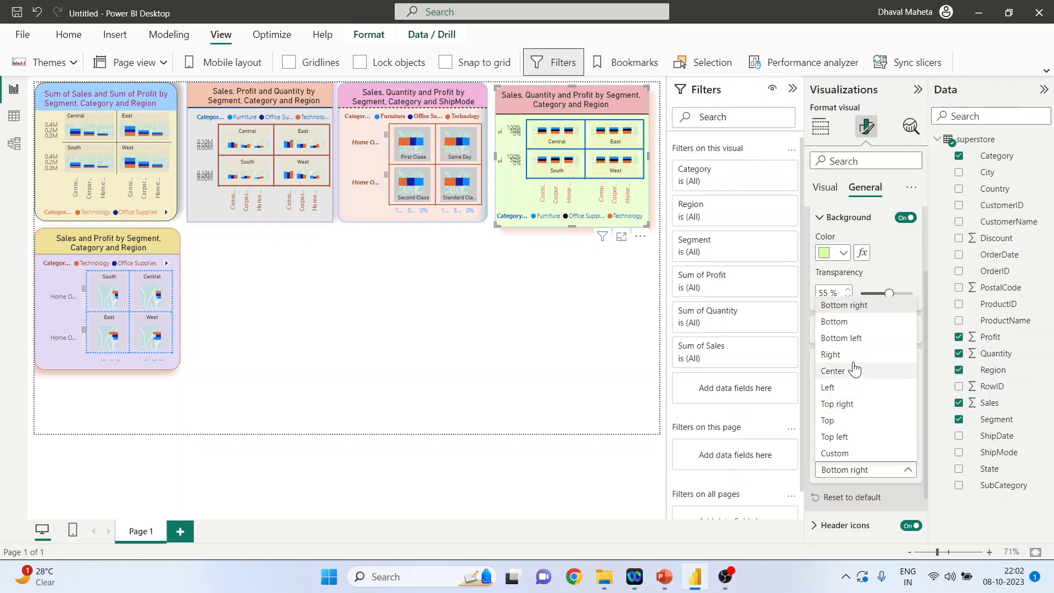
left_click(853, 339)
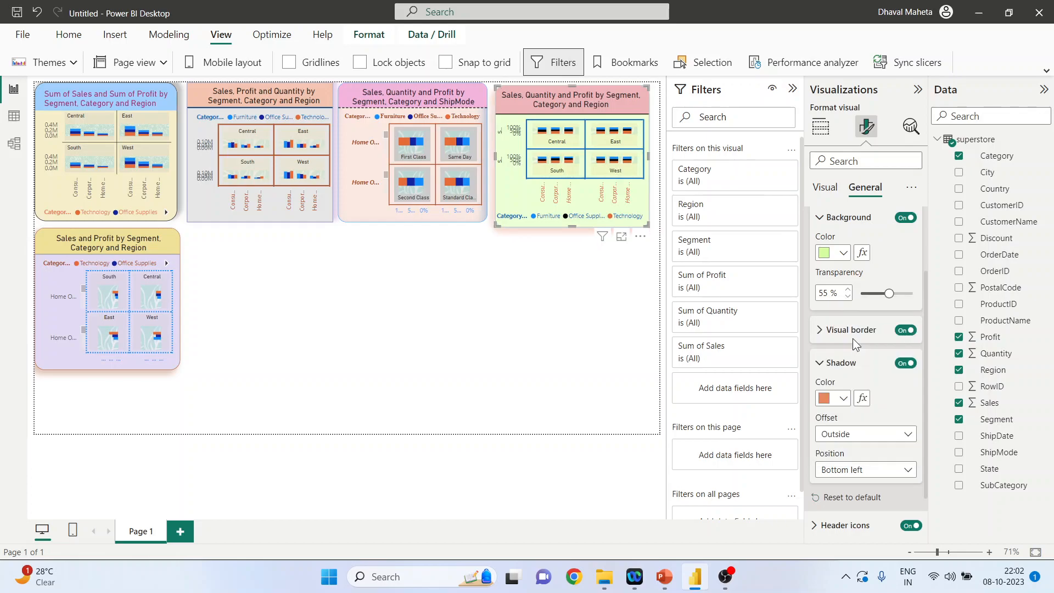
left_click(818, 362)
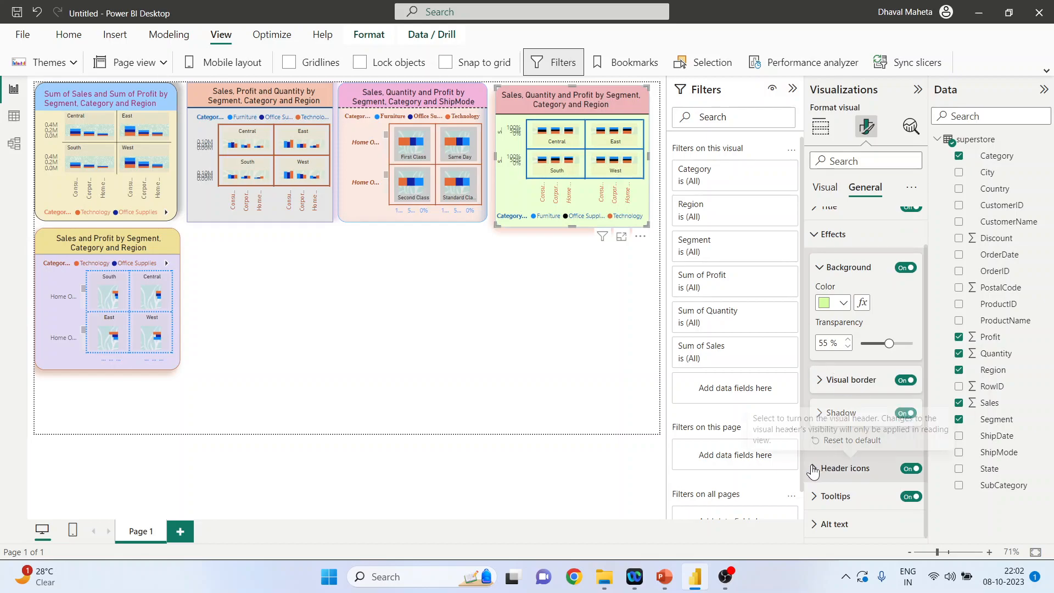
- Give the chart's header icons a light blue background and a black border
left_click(855, 472)
scroll(864, 475, "down", 3)
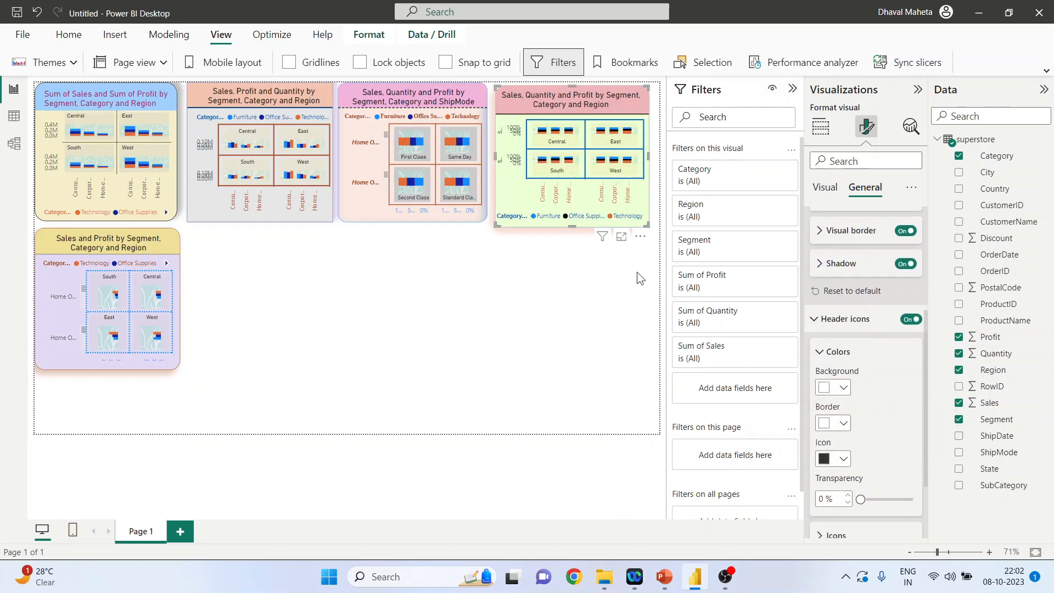
mouse_move(603, 243)
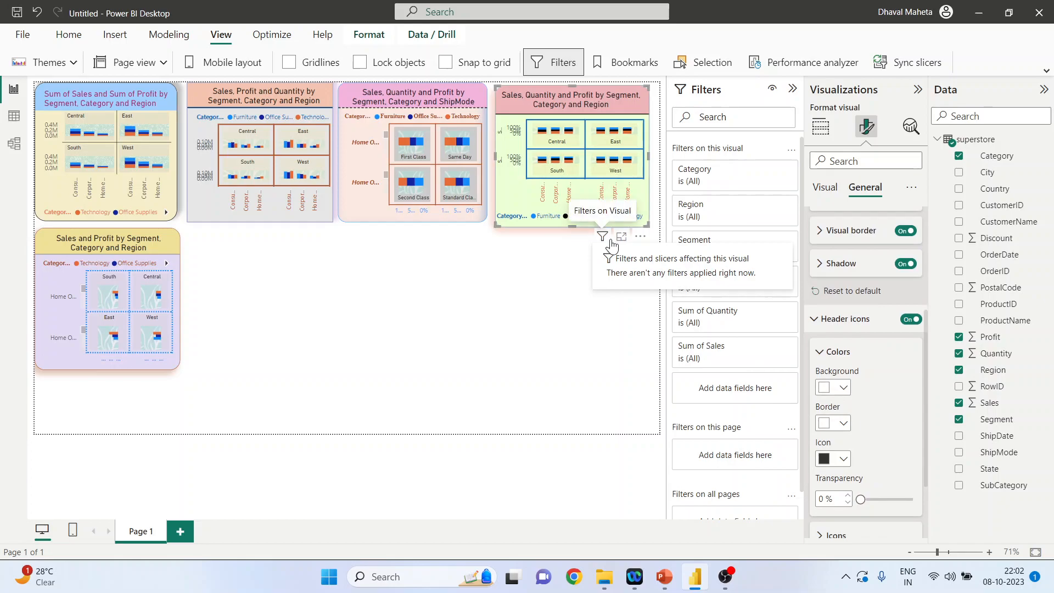
left_click(844, 386)
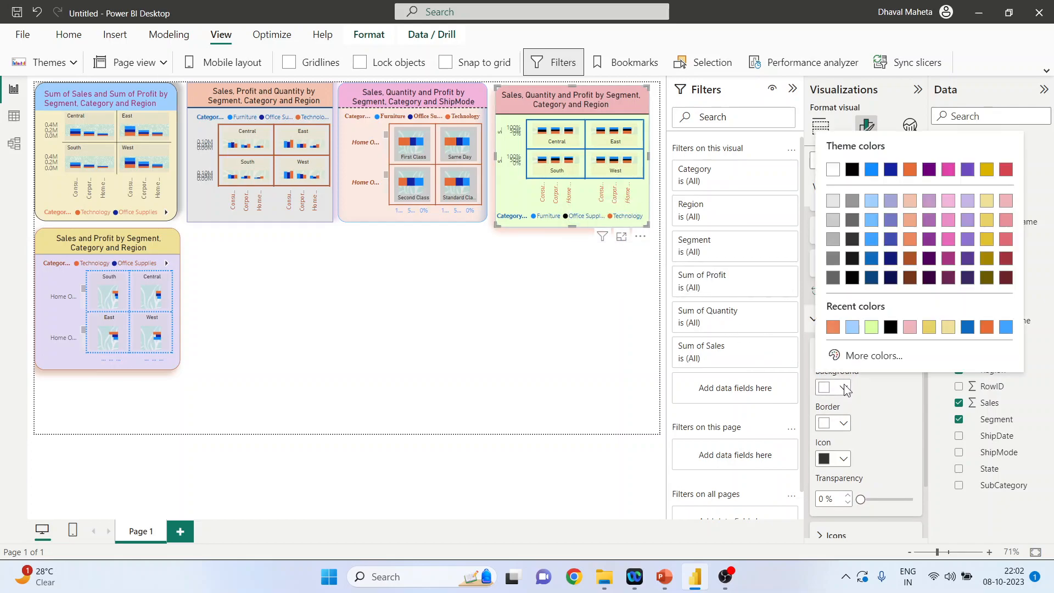
left_click(852, 327)
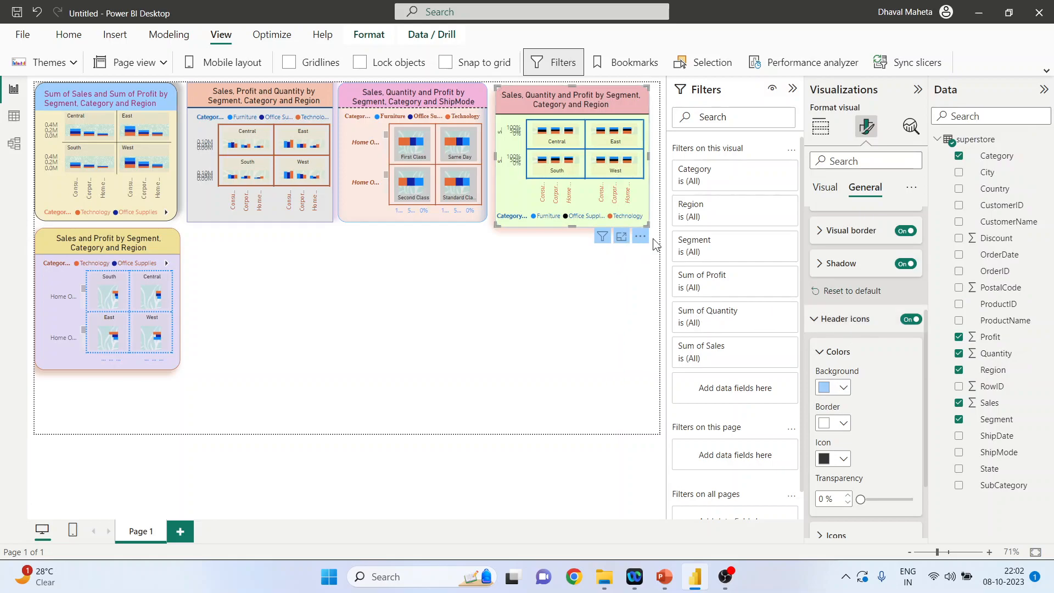
left_click(844, 425)
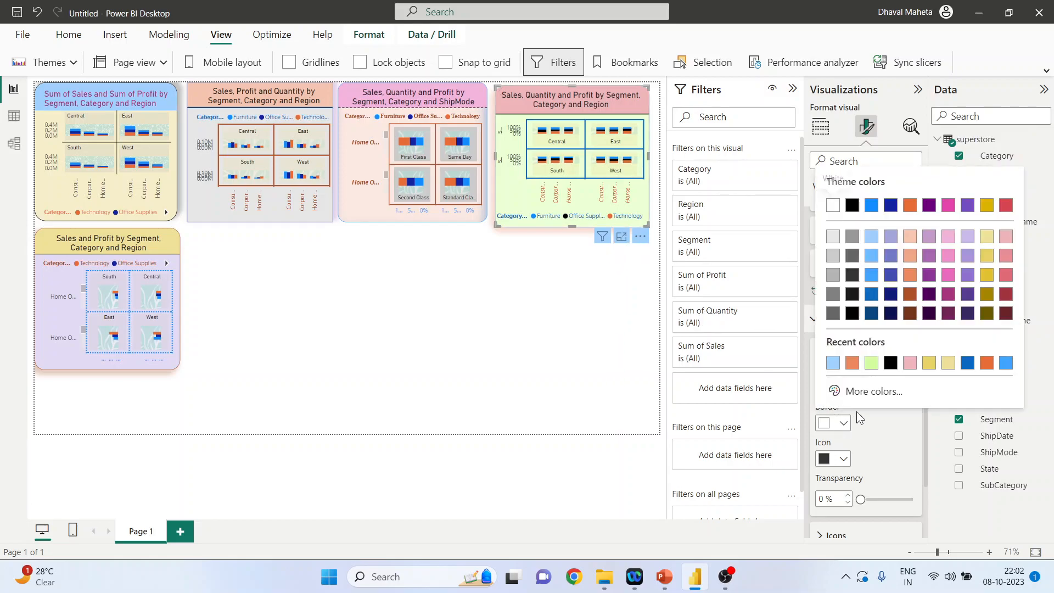
left_click(889, 363)
- Try pink for the header icons, then make them black with 1% transparency
left_click(843, 459)
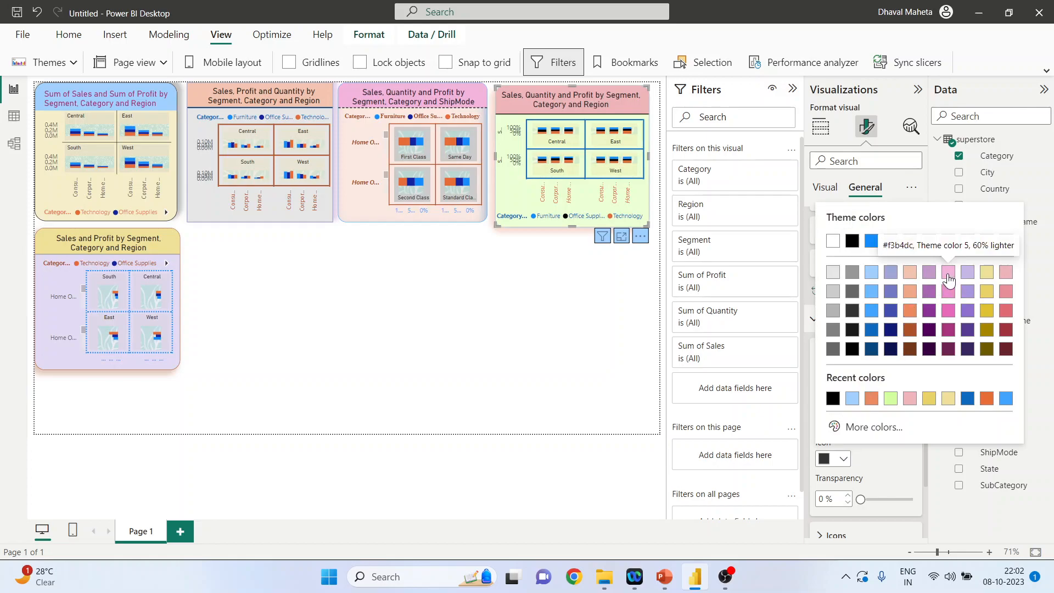
left_click(948, 277)
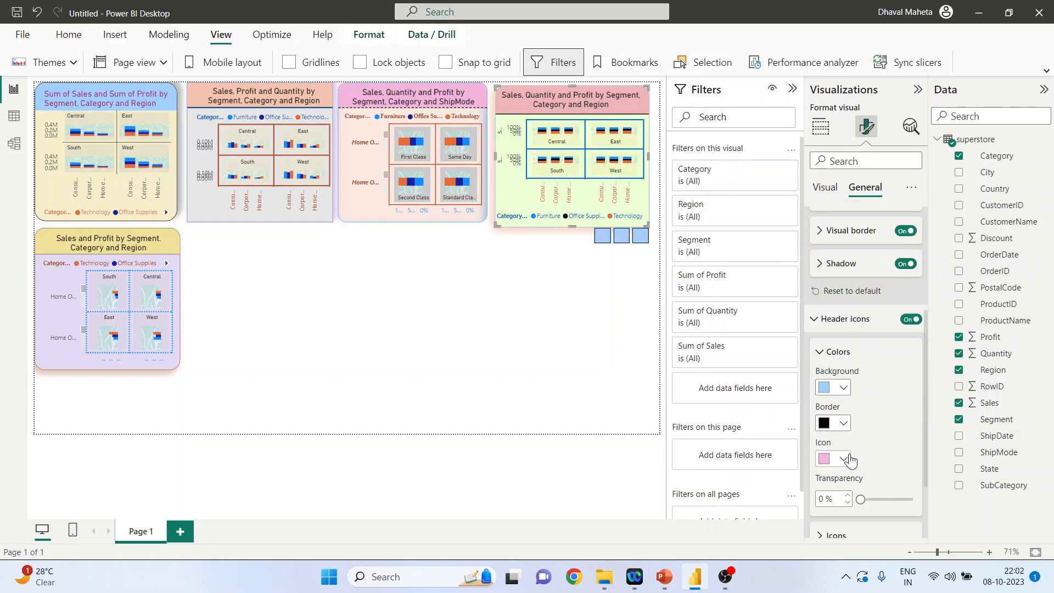
left_click(848, 462)
left_click(843, 400)
mouse_move(862, 497)
left_mouse_down()
mouse_move(888, 500)
mouse_move(861, 500)
left_mouse_up()
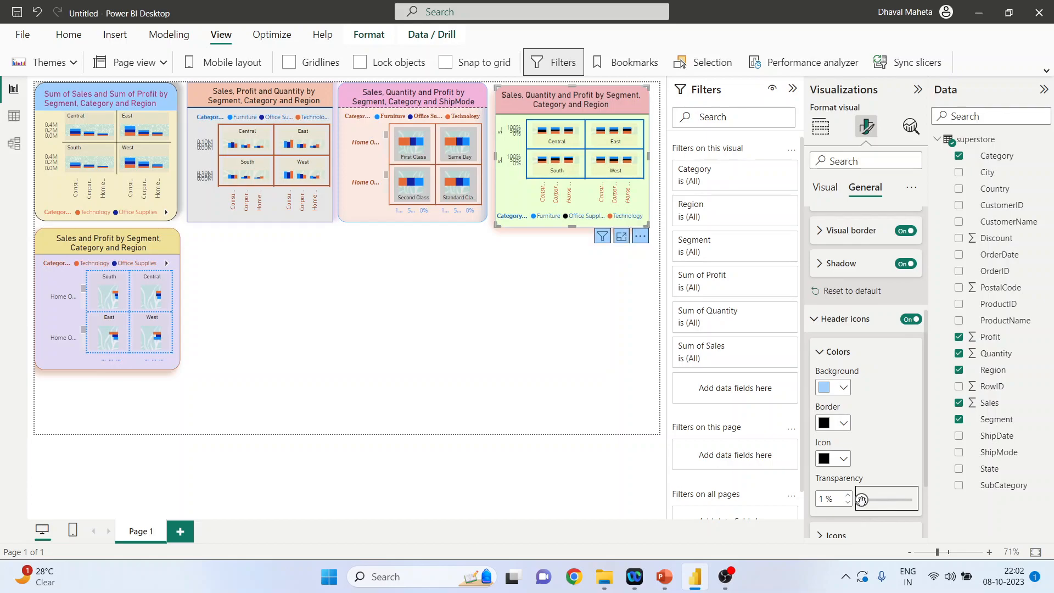
- Review the on/off settings of the individual header icons and open the chart in focus mode
scroll(878, 457, "down", 2)
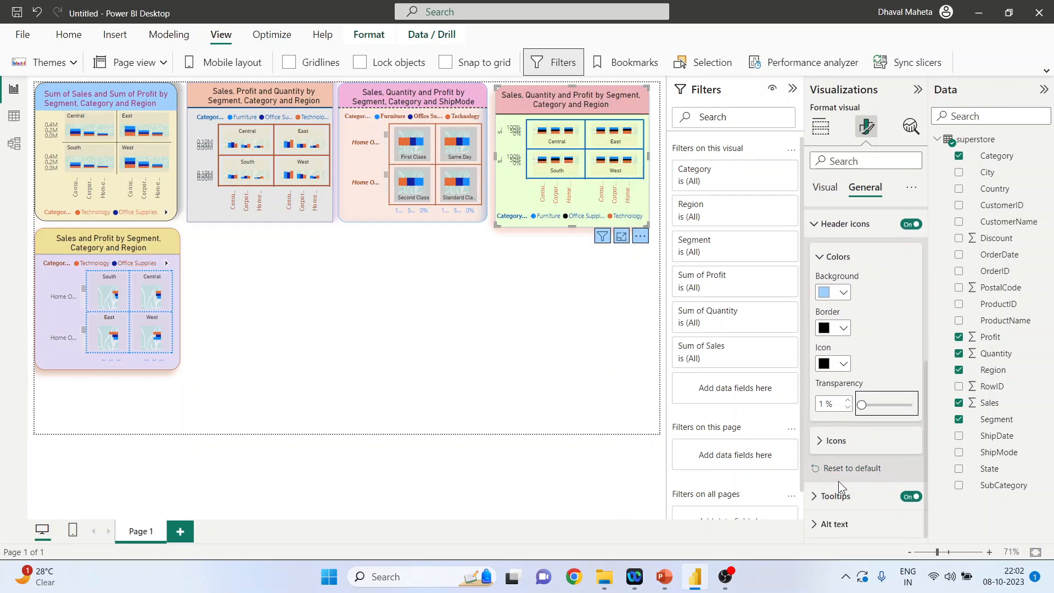
left_click(821, 446)
scroll(894, 460, "down", 5)
scroll(901, 459, "down", 1)
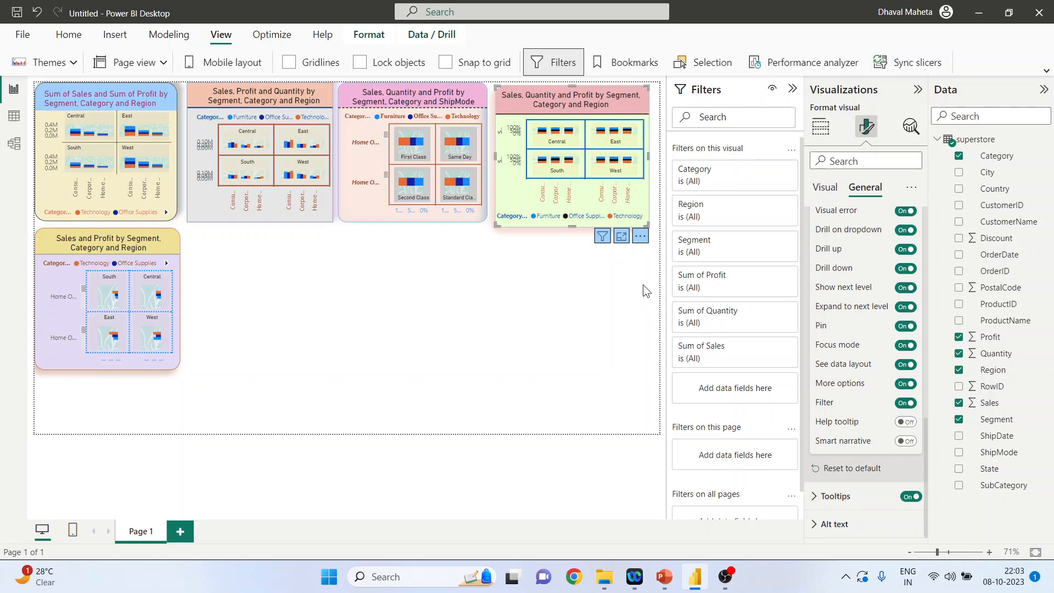
left_click(622, 237)
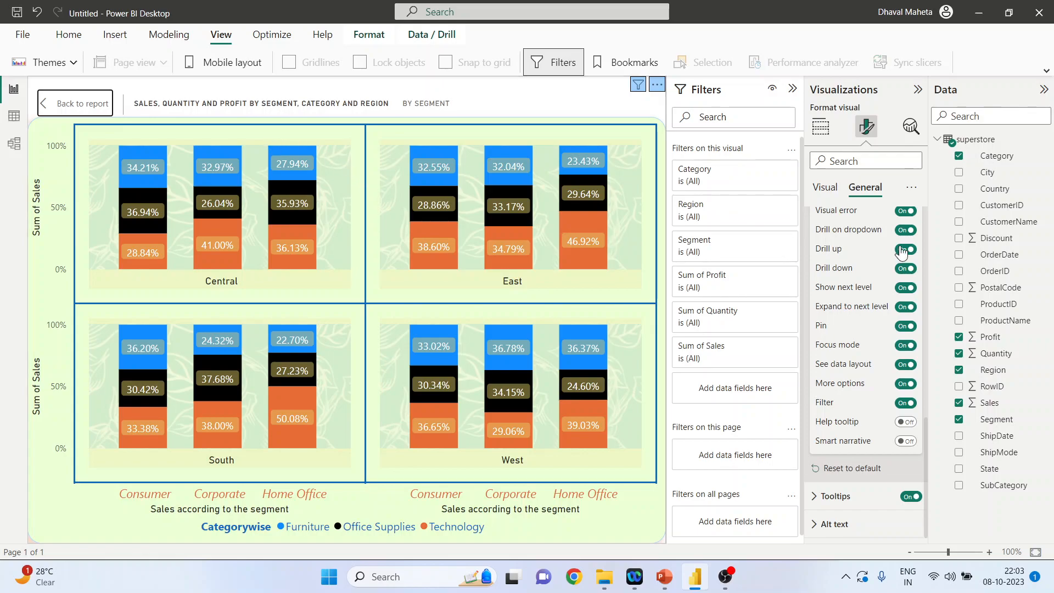
- Change the chart's background color to light blue
scroll(868, 229, "up", 4)
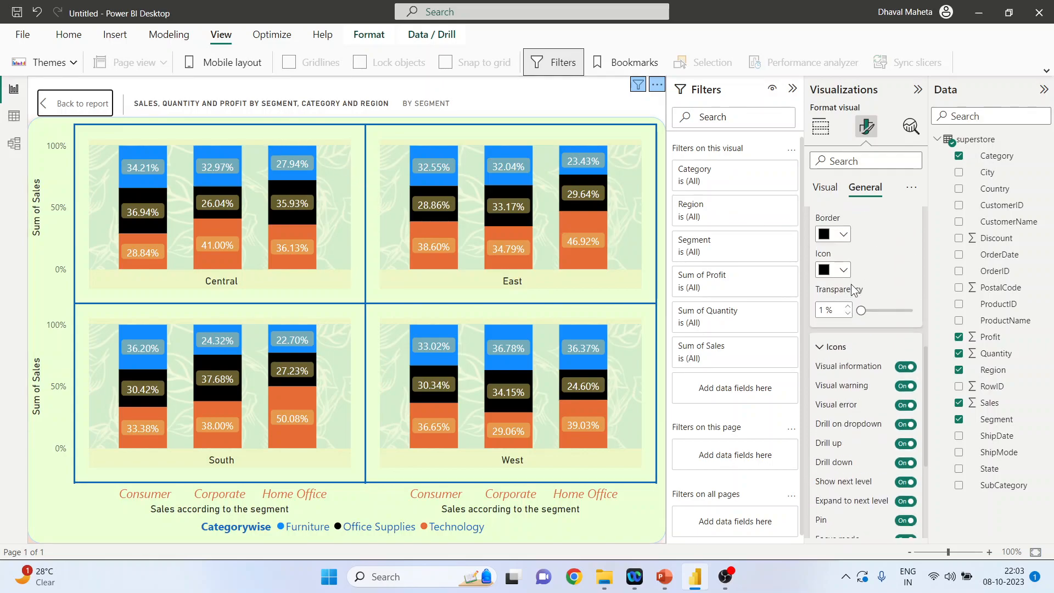
scroll(845, 302, "up", 3)
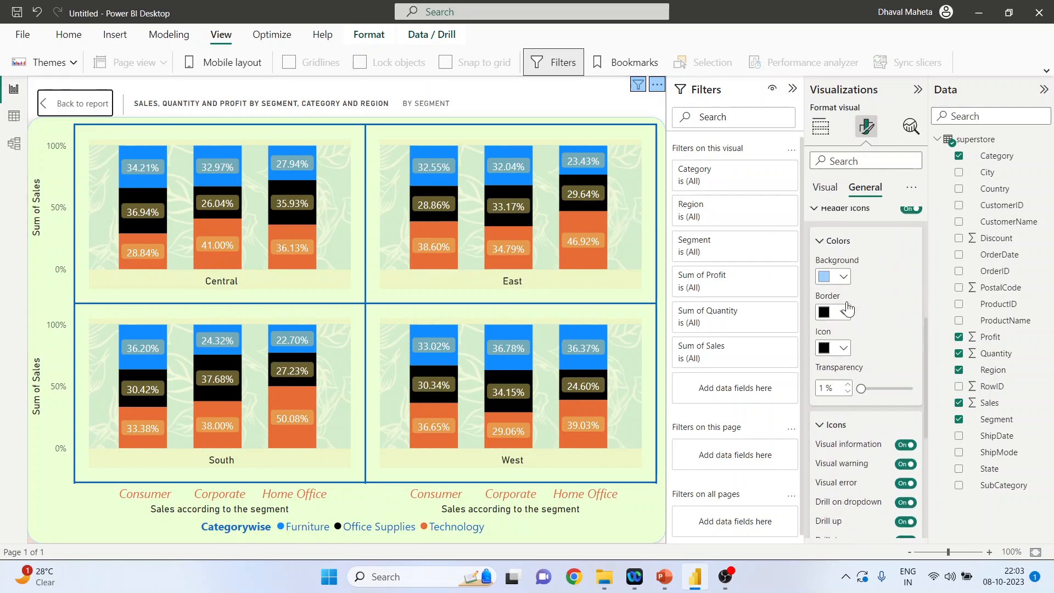
scroll(868, 272, "up", 3)
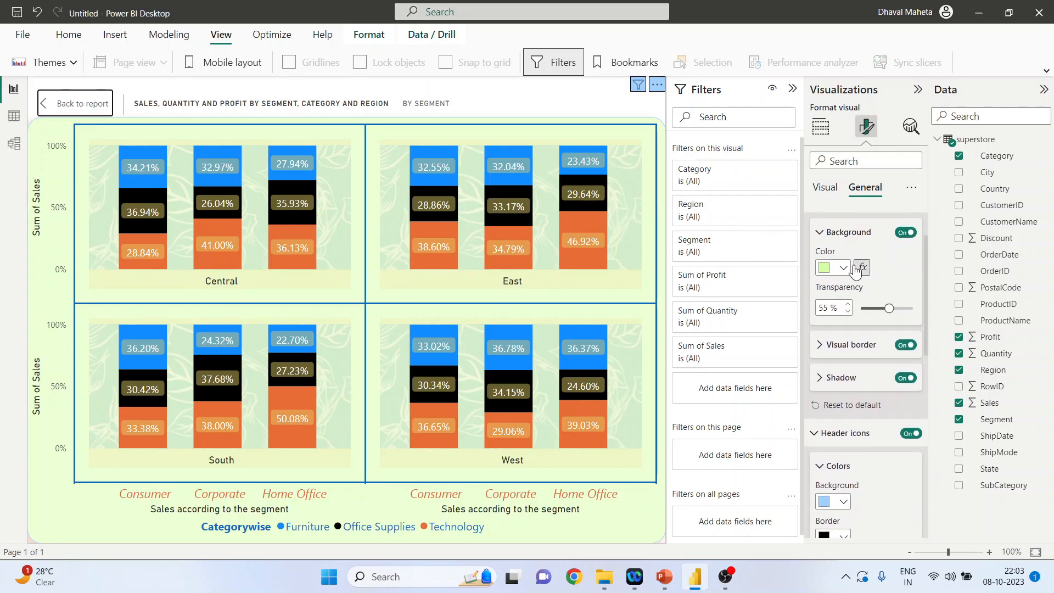
left_click(846, 269)
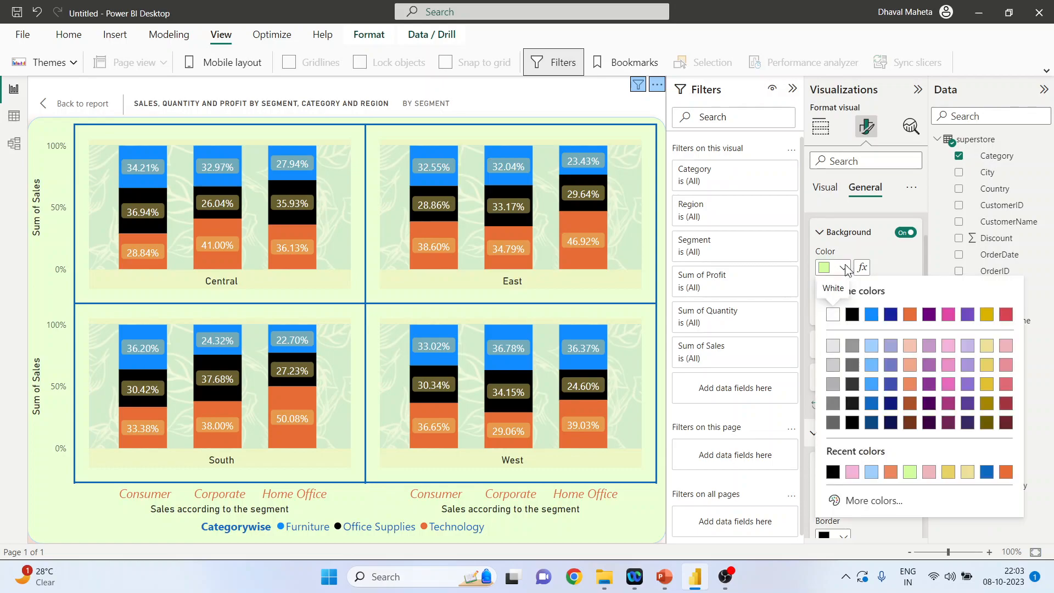
left_click(872, 347)
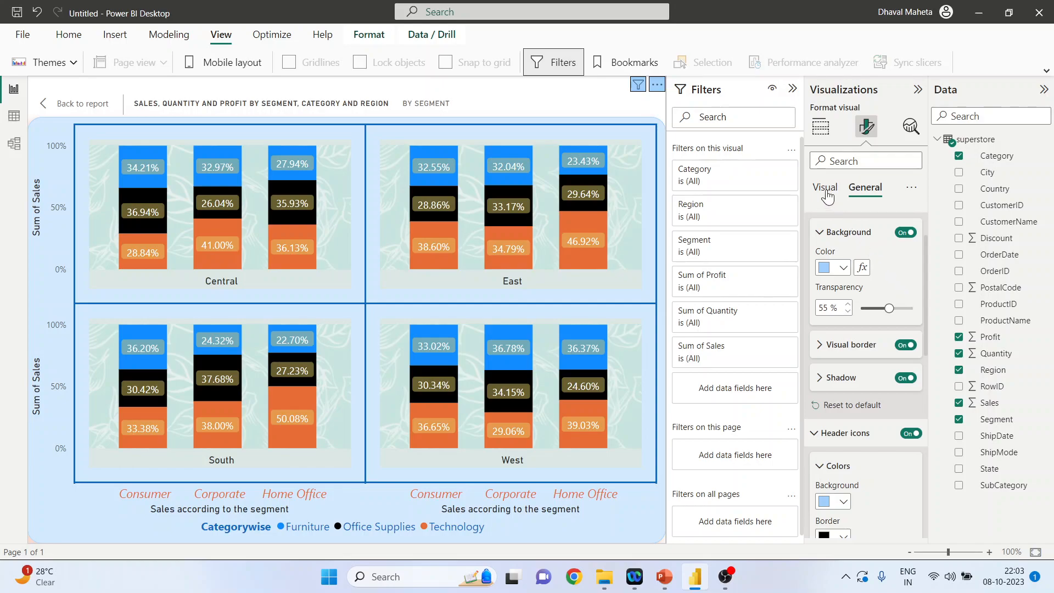
- Review the Y-axis range settings in the chart's visual formatting options
scroll(864, 258, "up", 2)
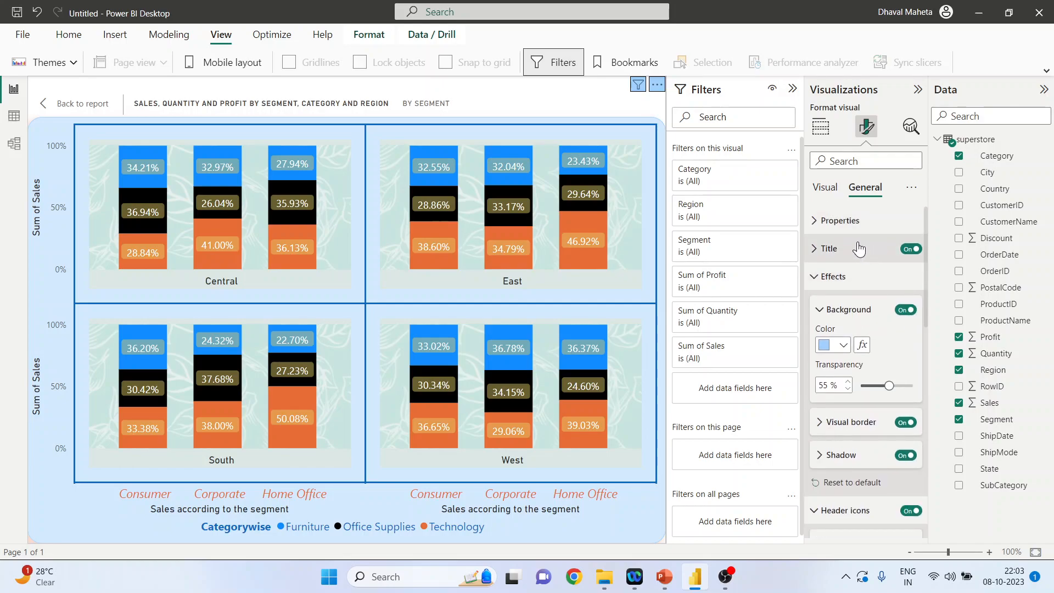
left_click(825, 187)
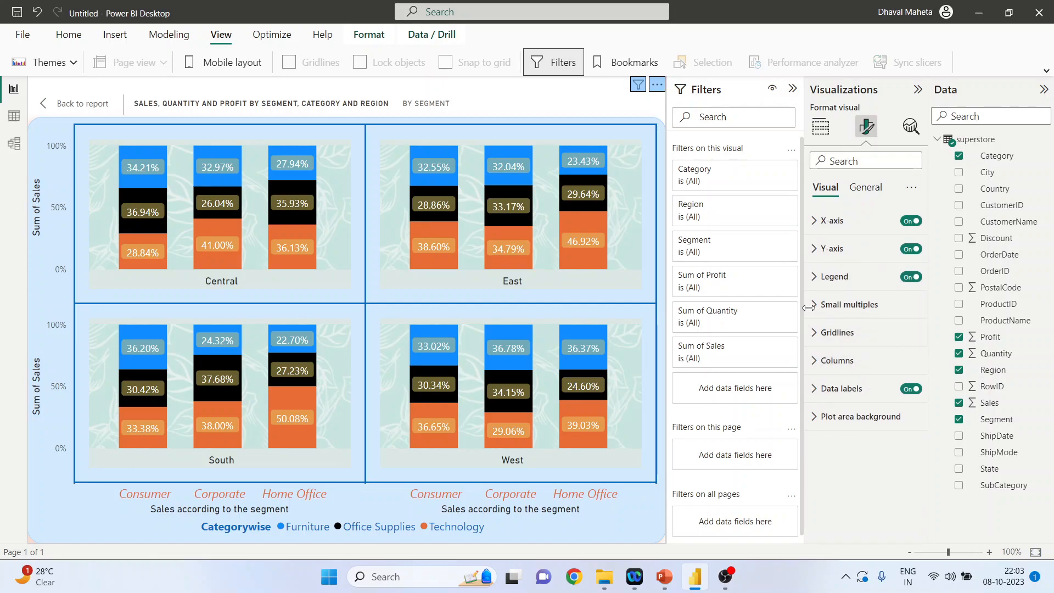
left_click(815, 250)
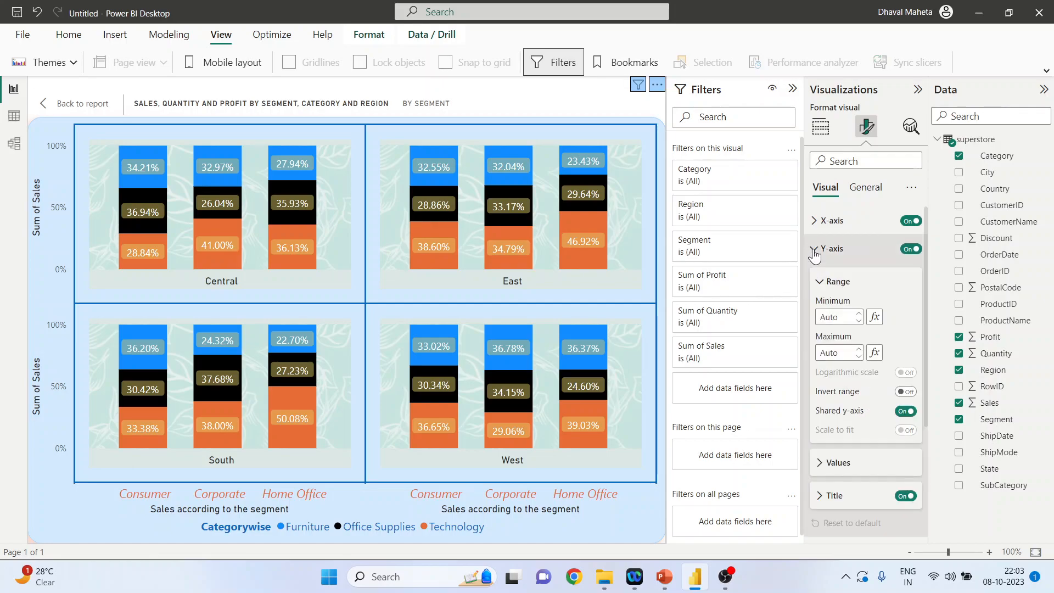
left_click(815, 250)
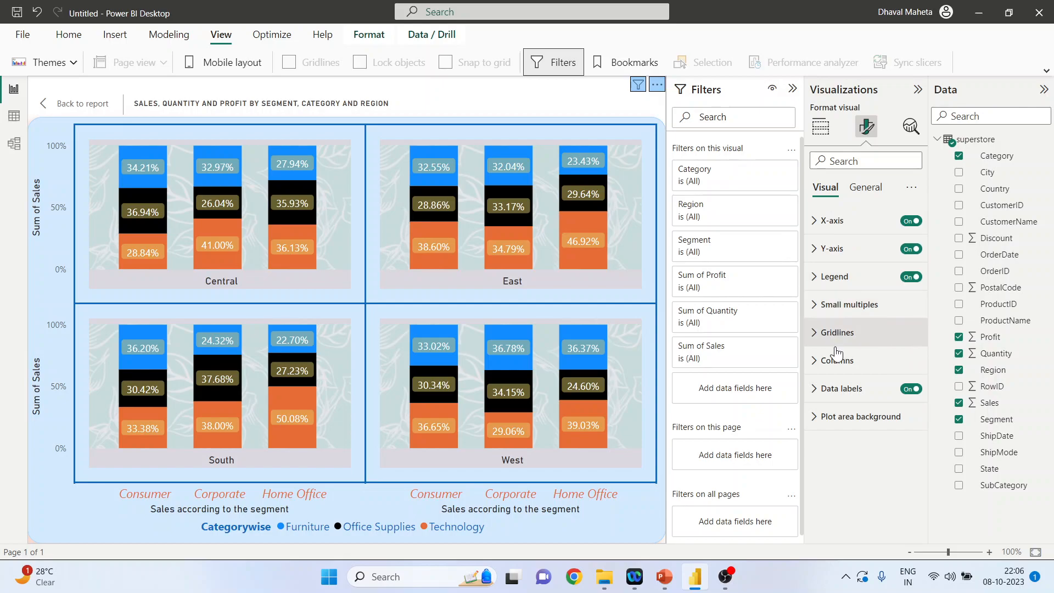
- Try black for the small multiples background, then make it light orange with 70% transparency
left_click(818, 305)
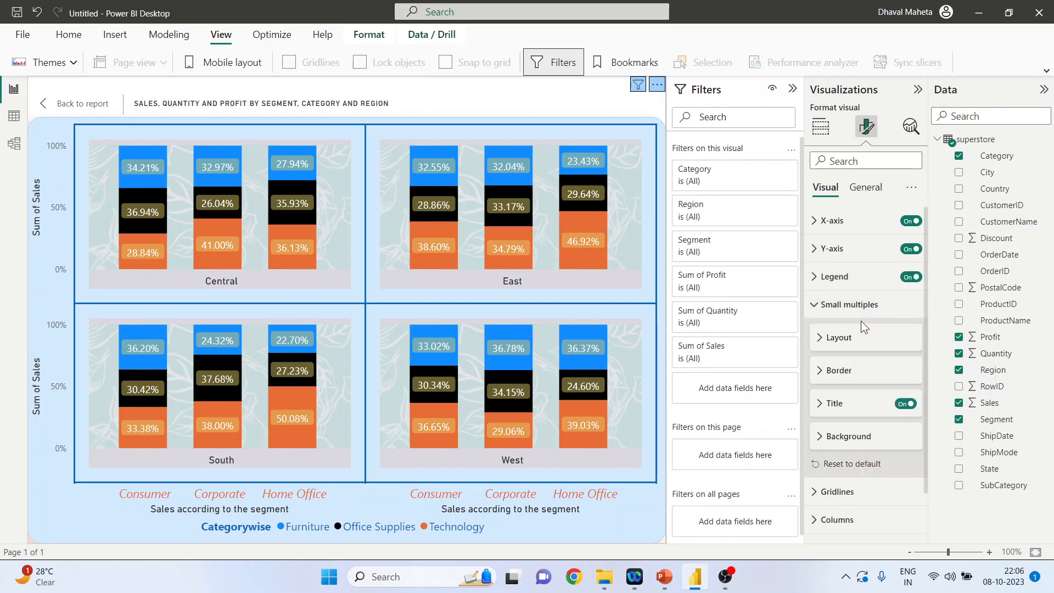
scroll(858, 353, "down", 1)
left_click(844, 387)
scroll(843, 387, "down", 2)
left_click(844, 341)
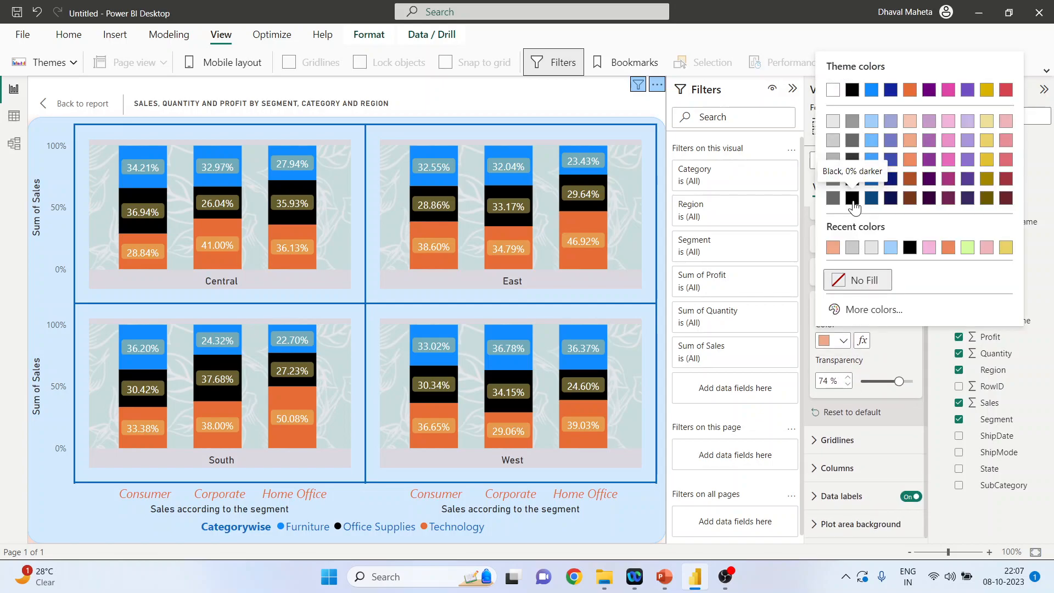
left_click(852, 199)
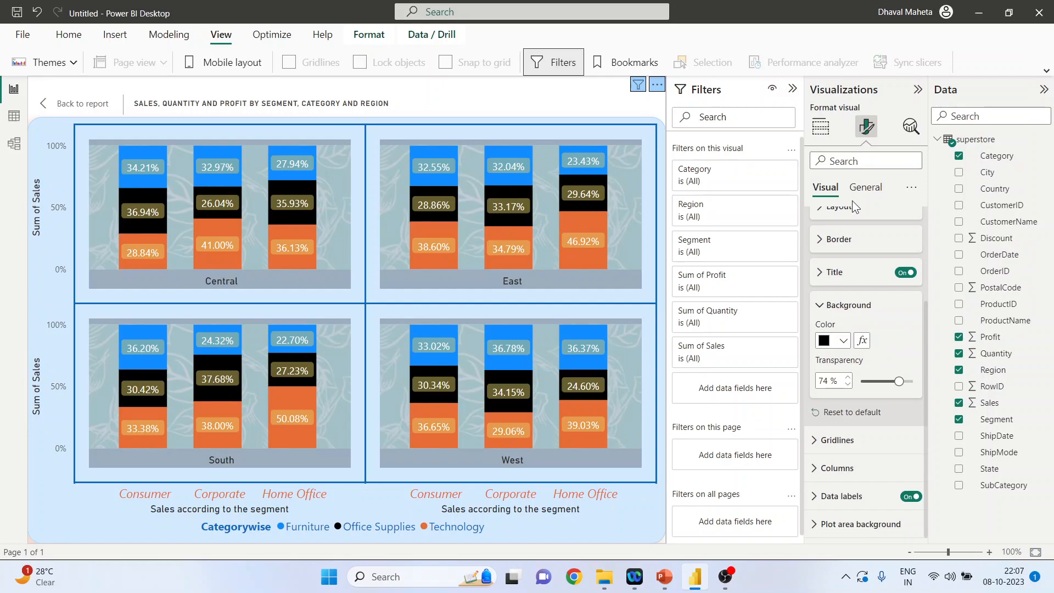
mouse_move(899, 382)
left_mouse_down()
mouse_move(890, 382)
mouse_move(909, 384)
left_mouse_up()
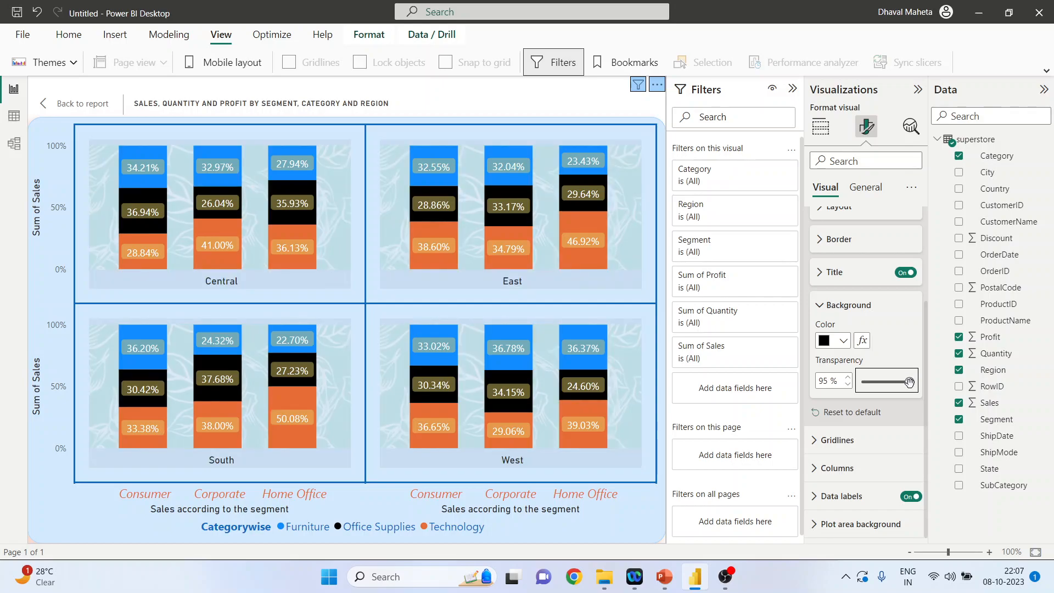
left_click(837, 341)
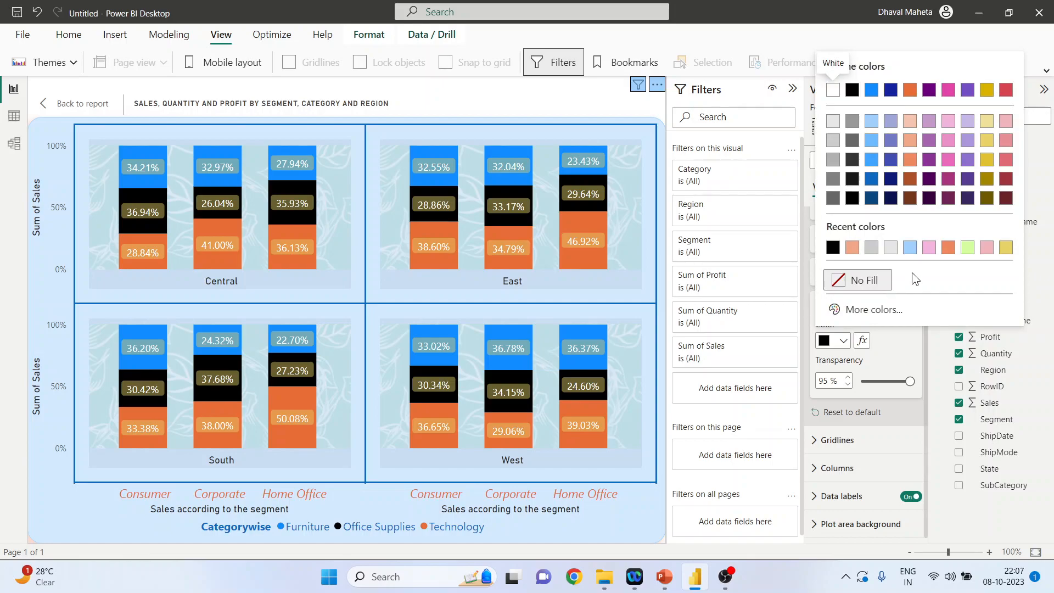
left_click(948, 248)
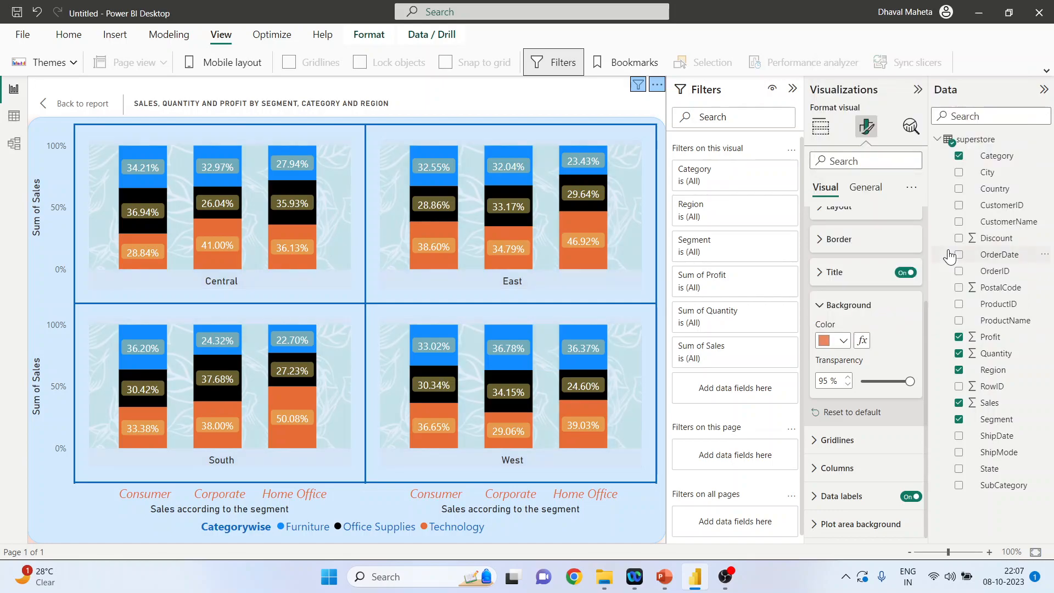
left_click_drag(909, 380, 897, 379)
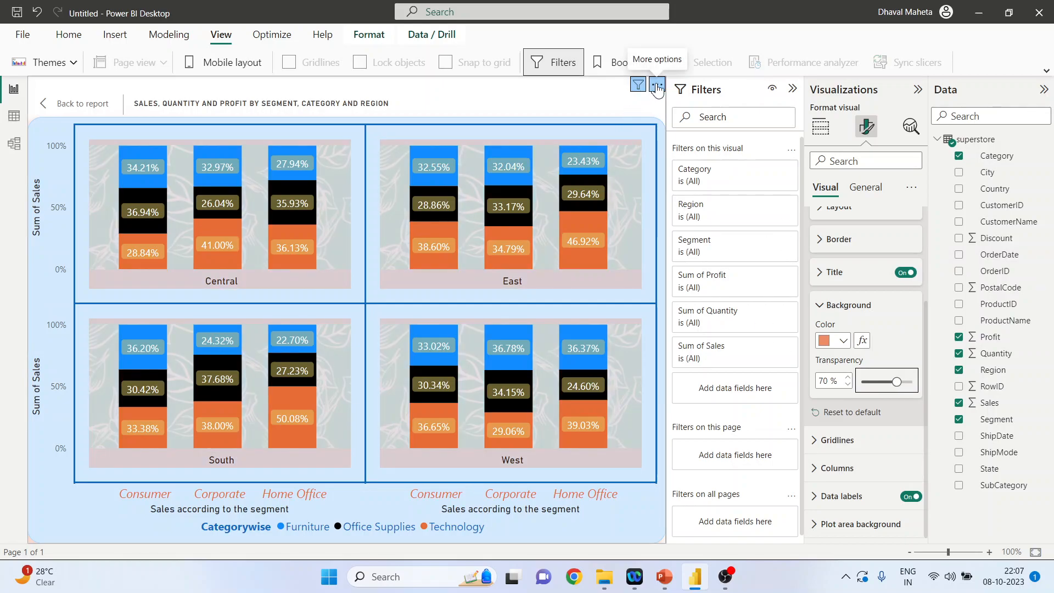
left_click(657, 86)
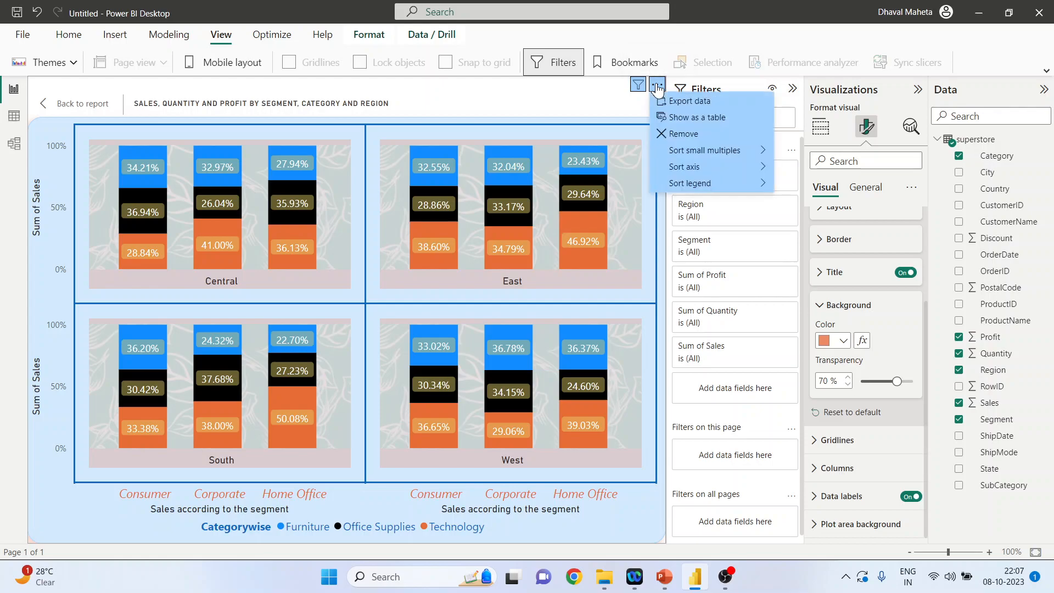
left_click(687, 103)
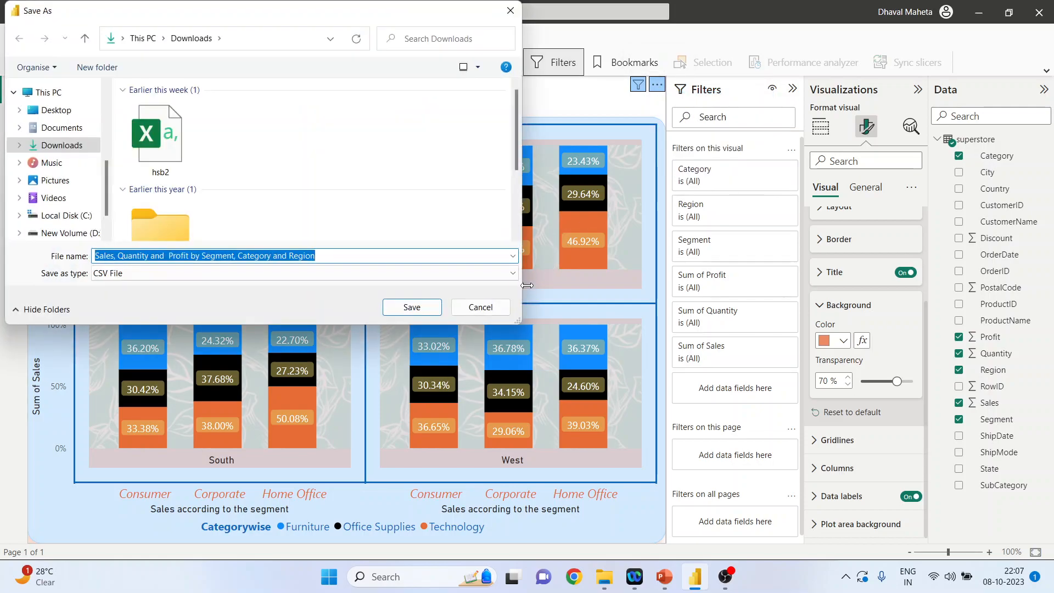
left_click(481, 307)
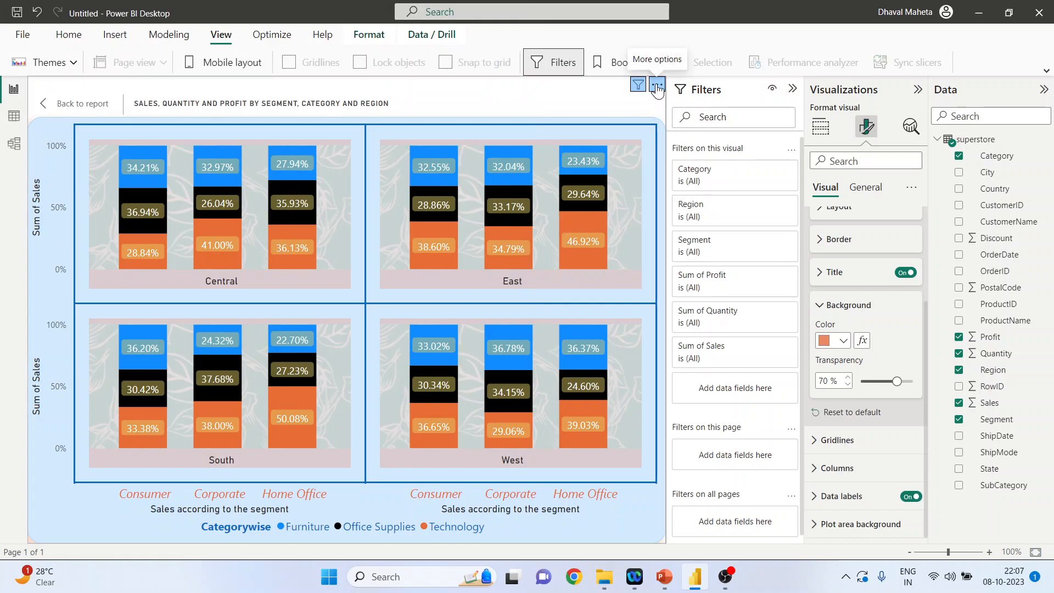
- Show the chart's data as a table and switch it to the vertical layout
left_click(658, 88)
left_click(698, 118)
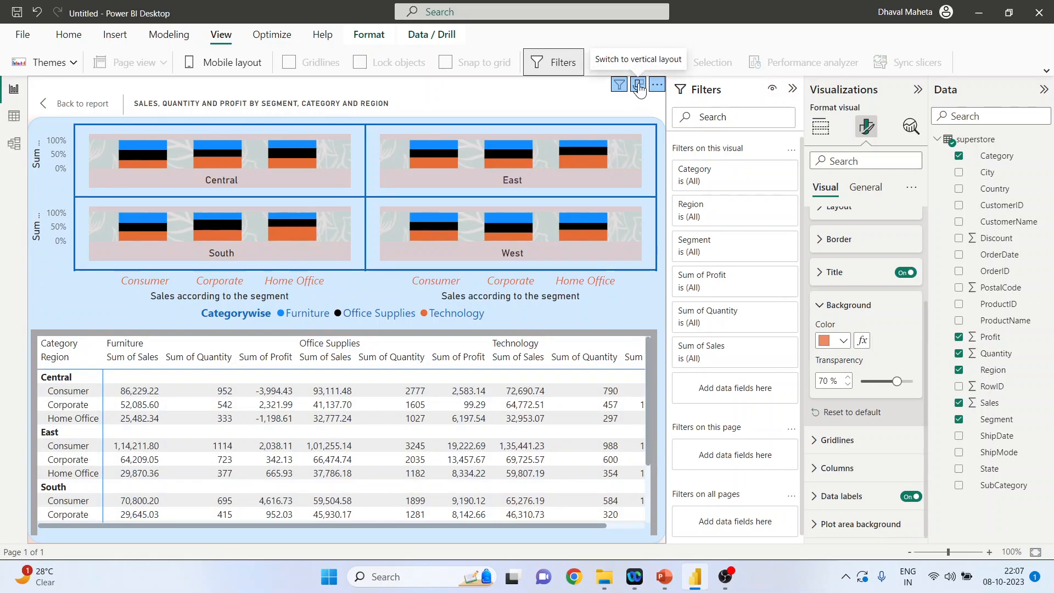
left_click(639, 86)
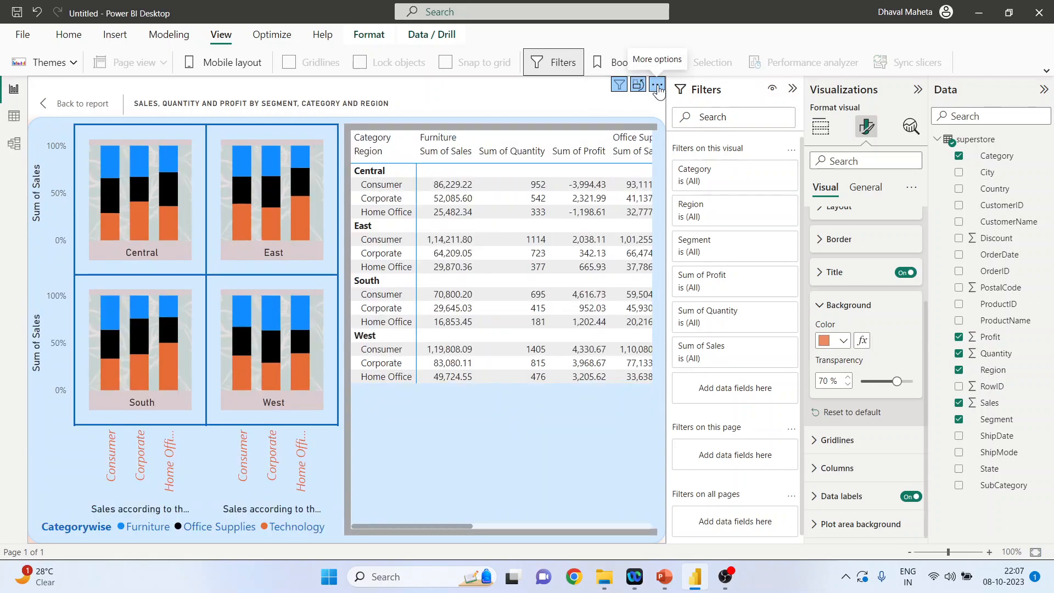
- Try sorting the small multiples by Region in descending order, then sort them in ascending order
left_click(656, 85)
mouse_move(705, 135)
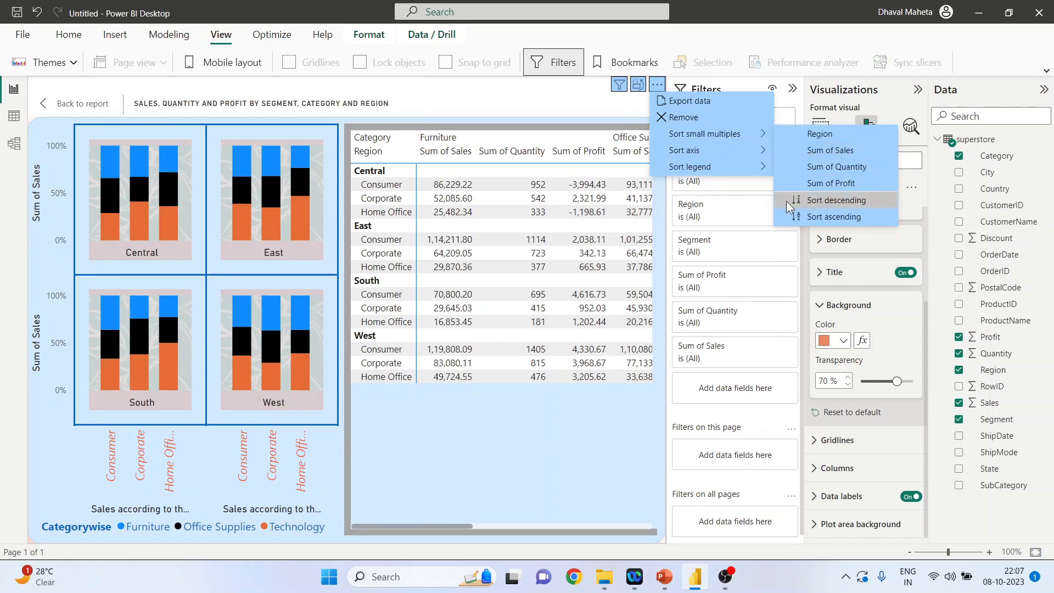
left_click(791, 139)
left_click(659, 86)
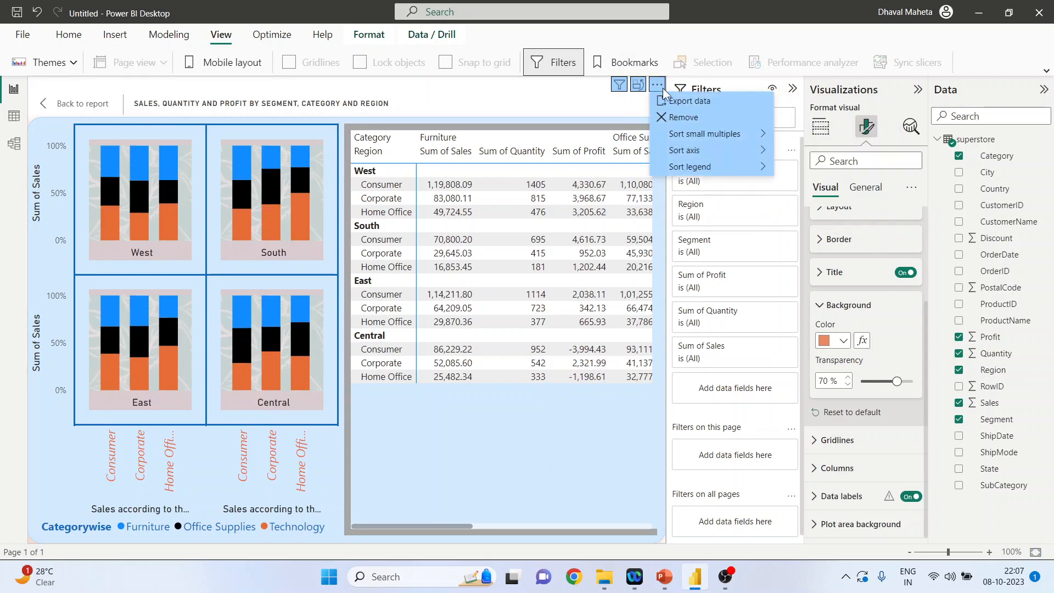
mouse_move(747, 137)
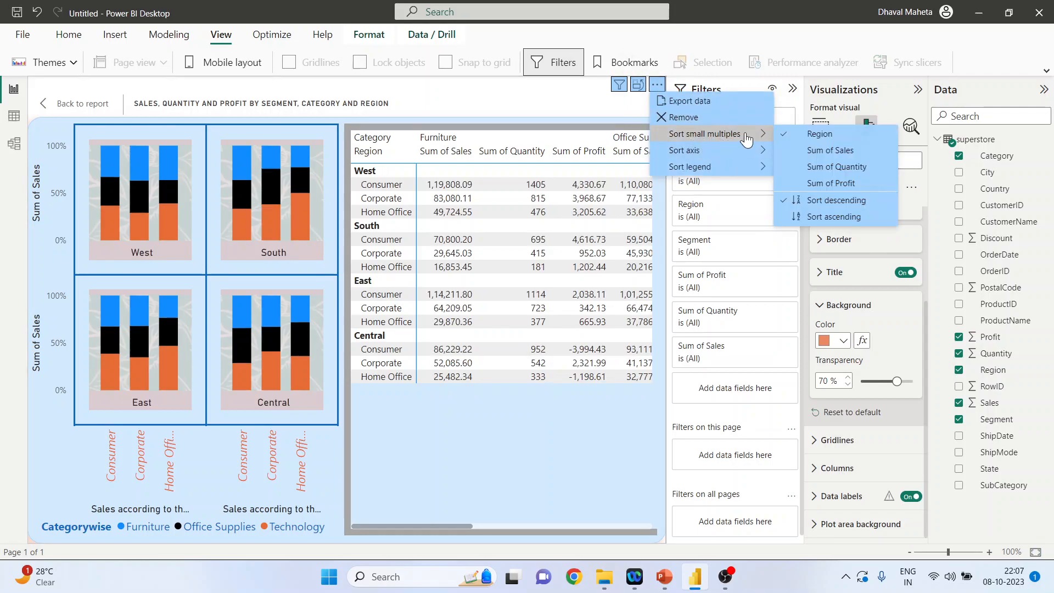
left_click(785, 217)
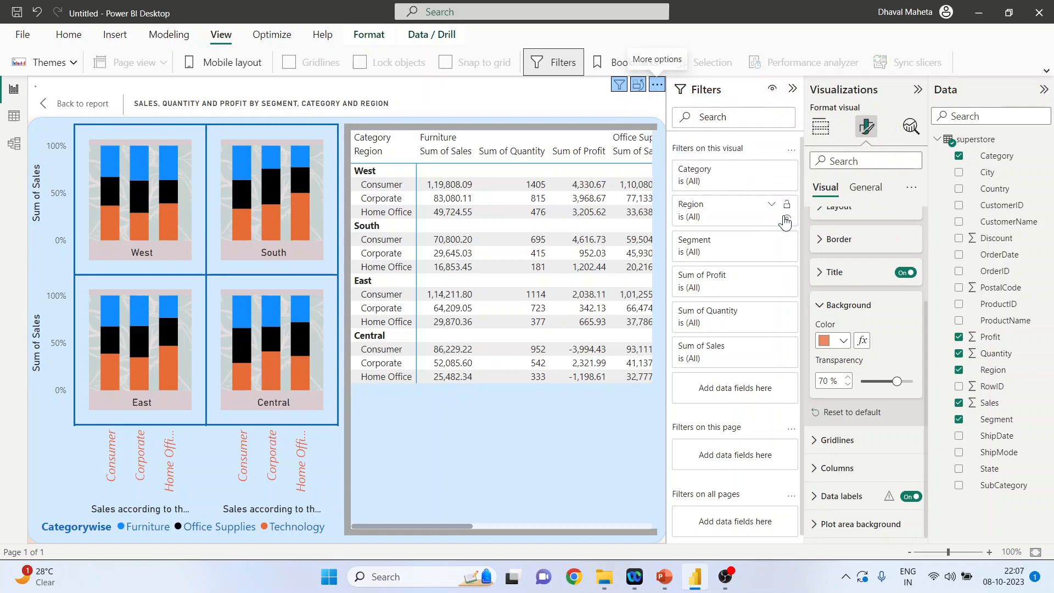
- Sort the chart's axis by Segment in descending order
left_click(657, 85)
mouse_move(746, 151)
left_click(833, 184)
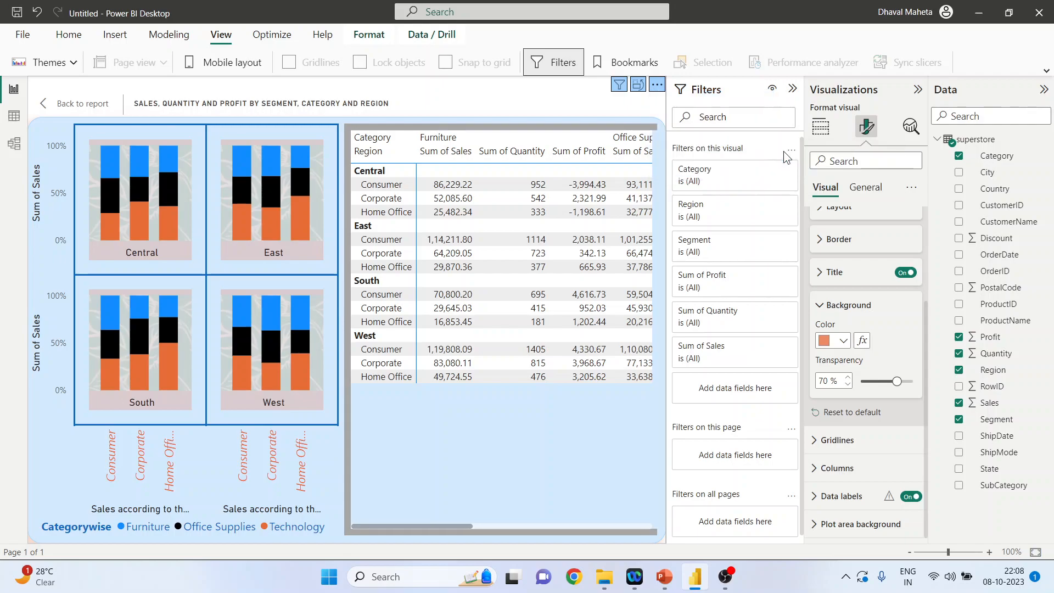
left_click(658, 85)
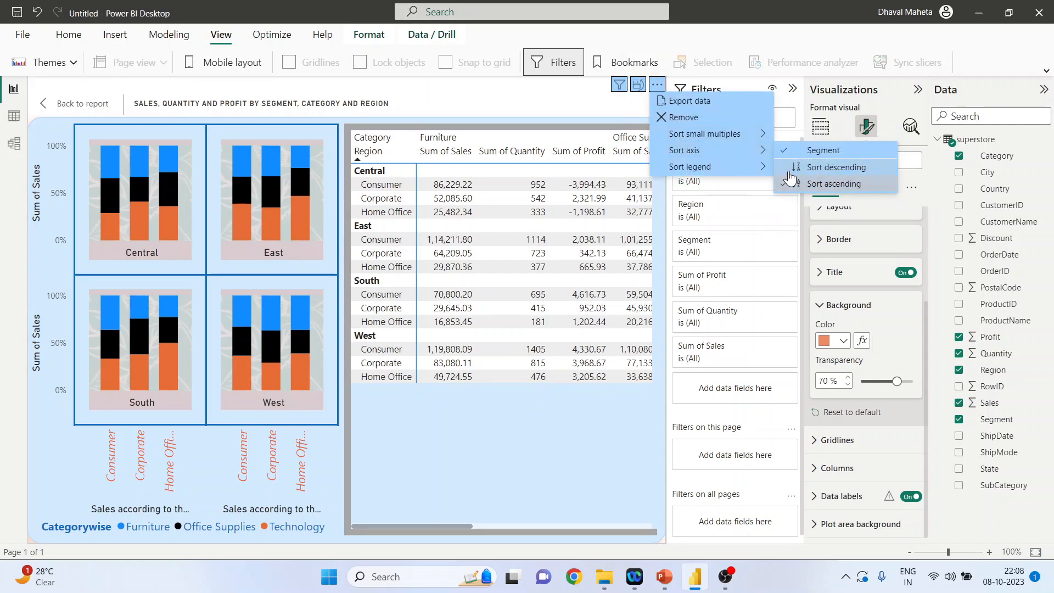
left_click(824, 184)
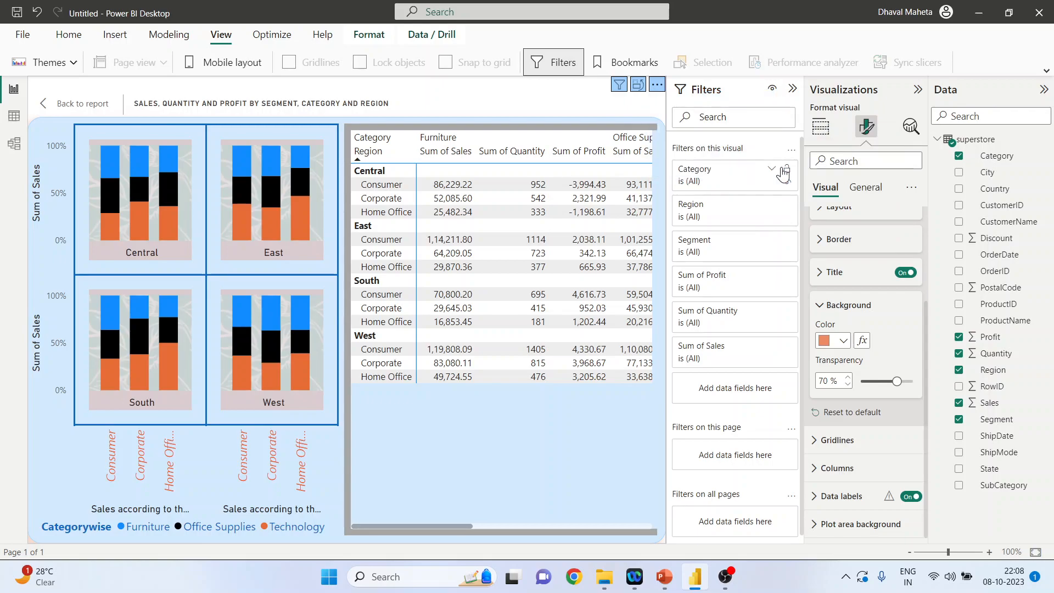
- Sort the chart's legend by Category in descending order
left_click(658, 86)
mouse_move(690, 166)
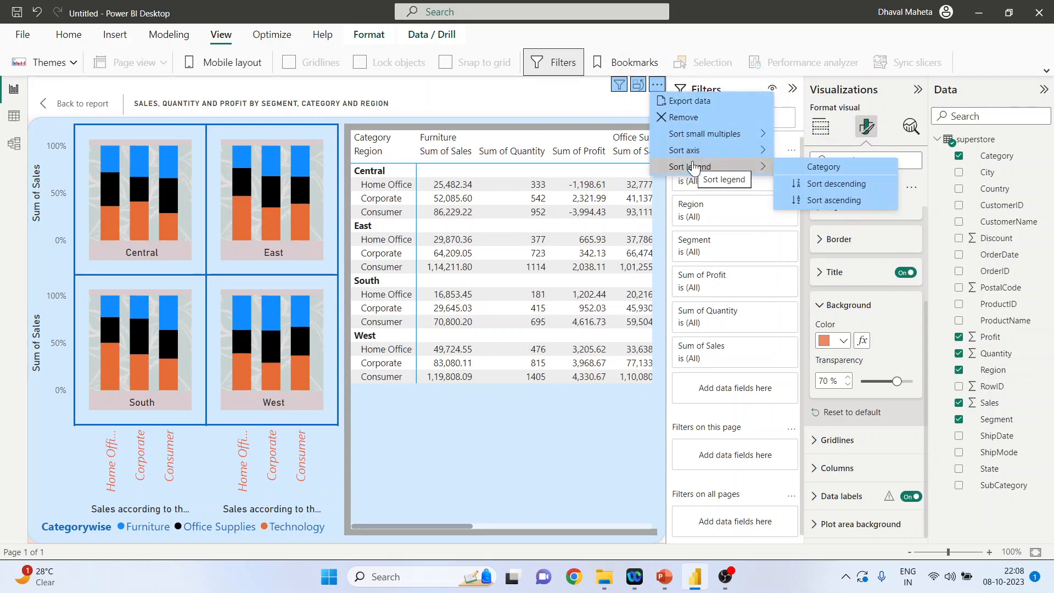
left_click(803, 166)
left_click(658, 86)
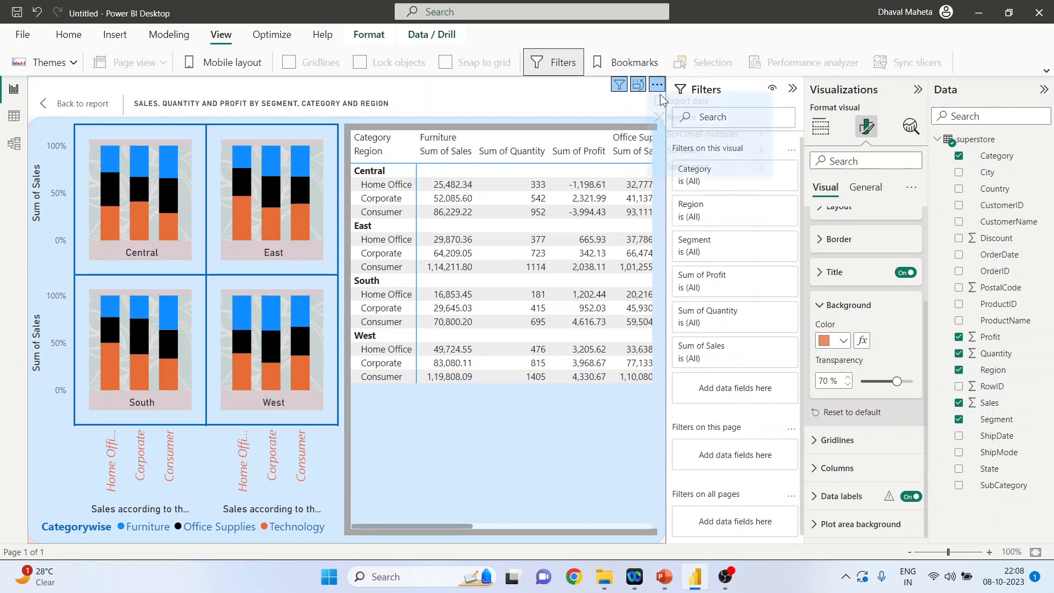
mouse_move(713, 167)
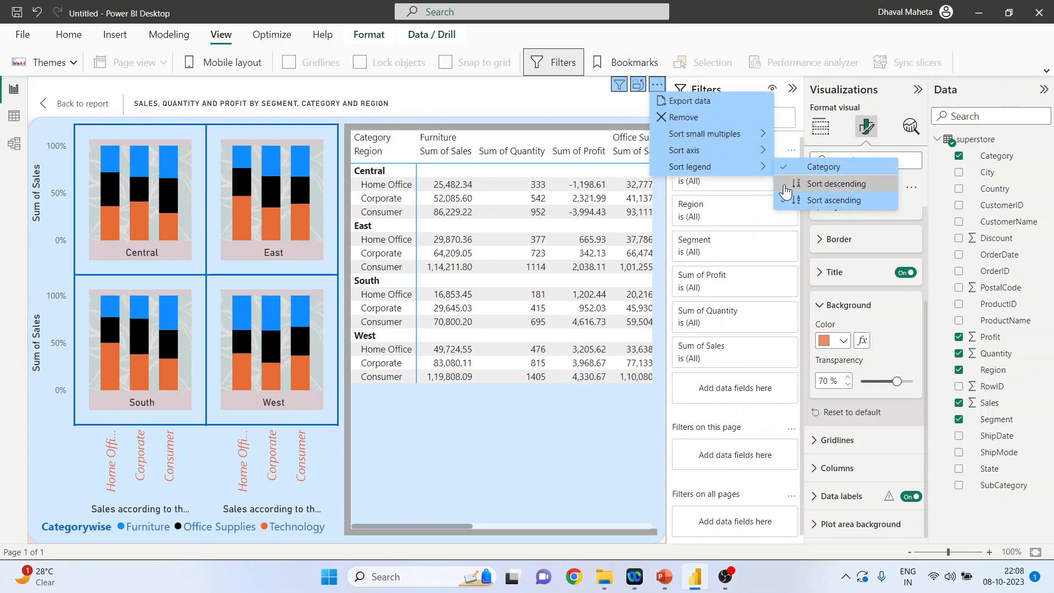
left_click(786, 184)
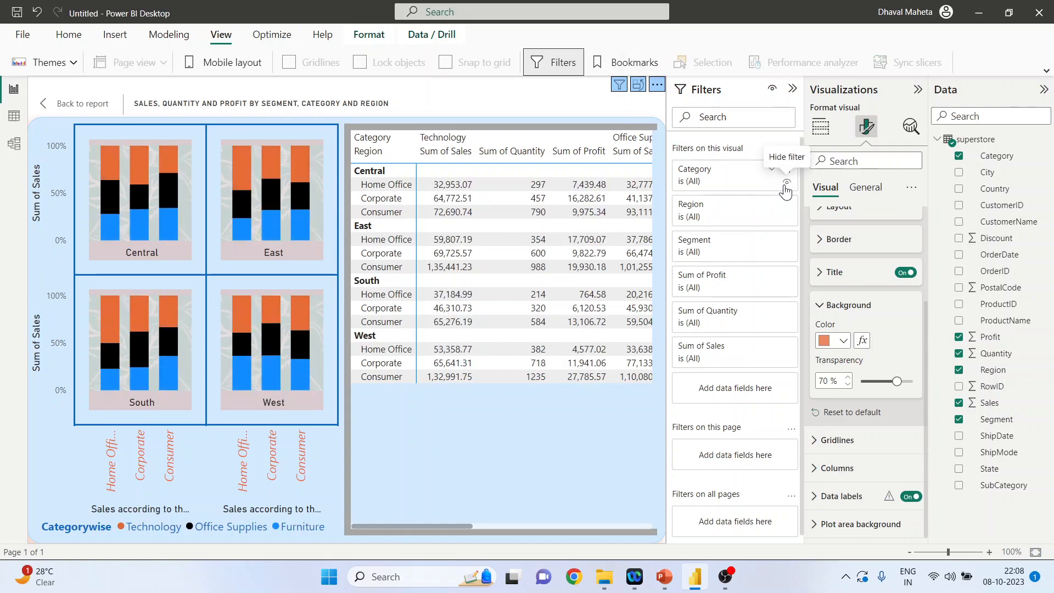
- Show the chart's build settings, then switch to PowerPoint and present the slide with the contact details
left_click(827, 135)
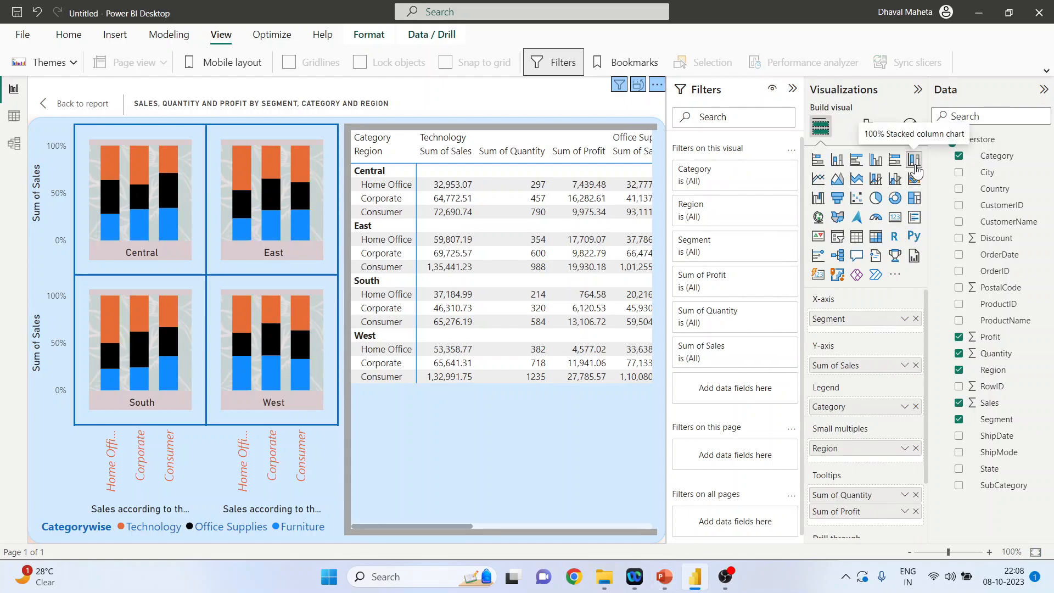
left_click(665, 577)
left_click(127, 243)
left_click(906, 553)
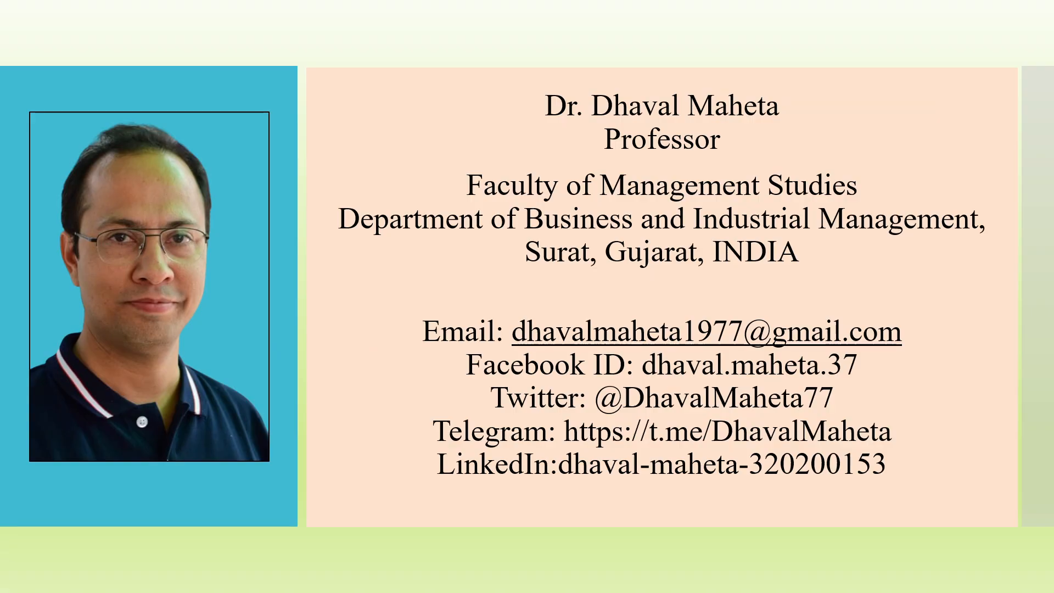